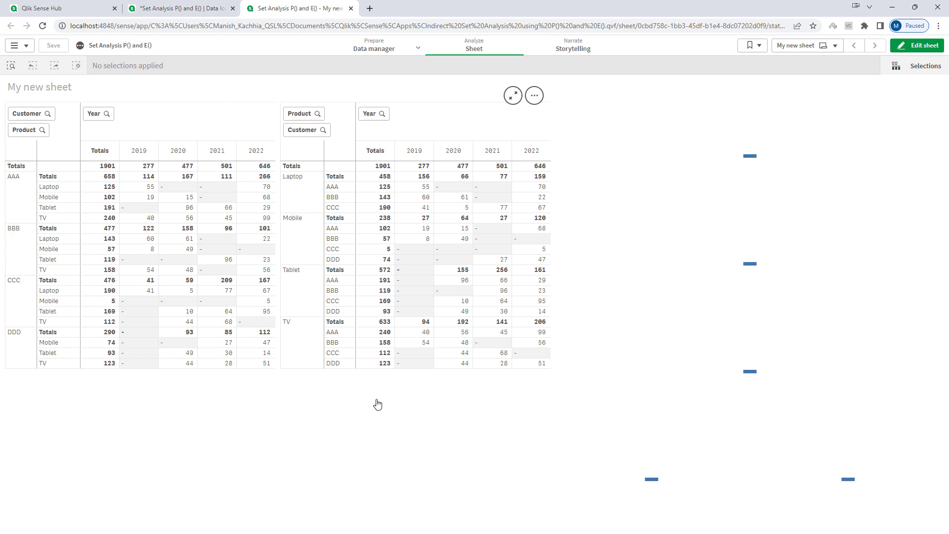
Put the sheet in edit mode and set the topmost empty KPI's measure expression to SUM(Sales).
left_click(917, 45)
left_click(746, 165)
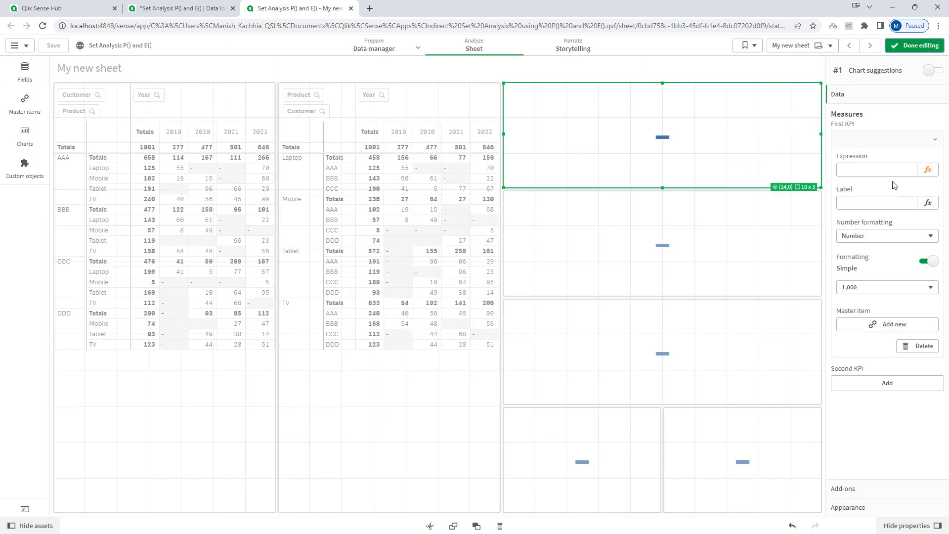
left_click(927, 170)
type("SUM(Sales)")
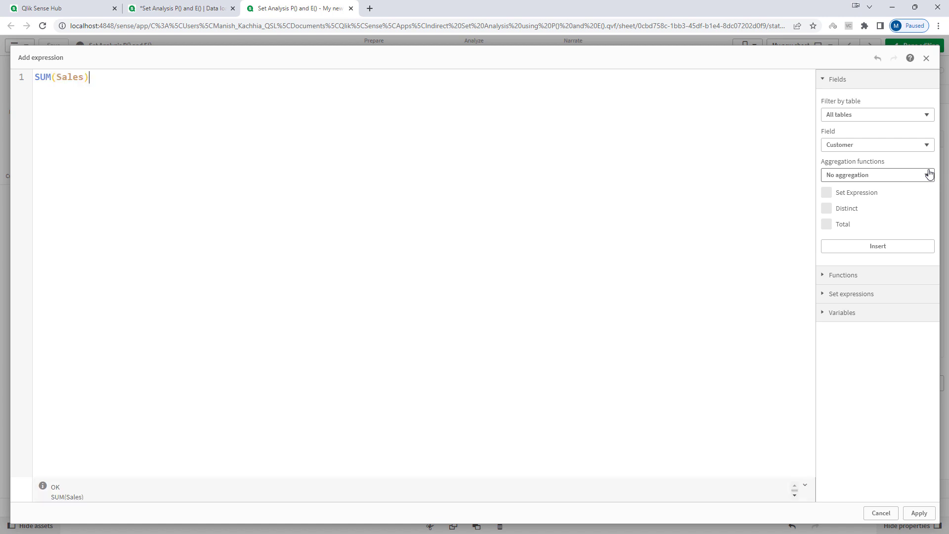
left_click(919, 513)
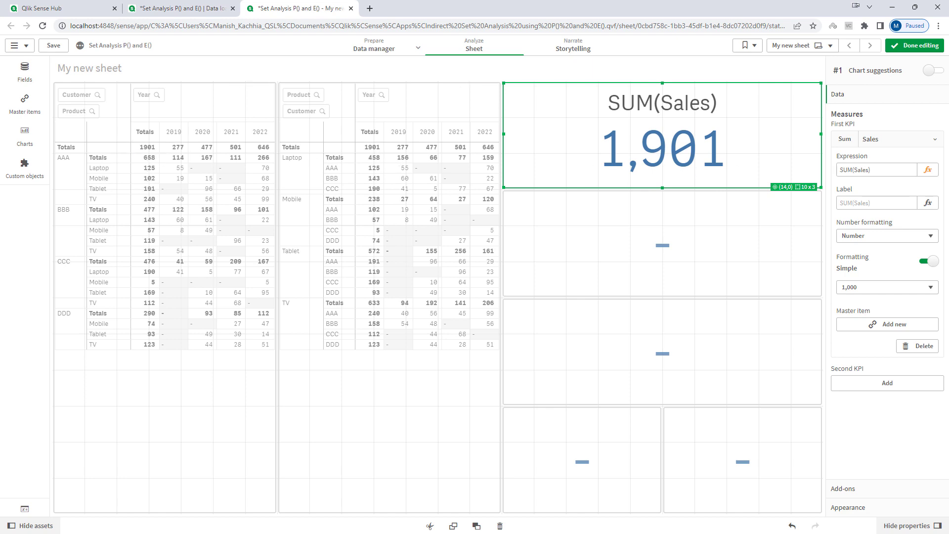
Restrict the first KPI's sum to laptops with the set modifier {<Product = {'Laptop'}>} and finish editing the sheet.
left_click(934, 174)
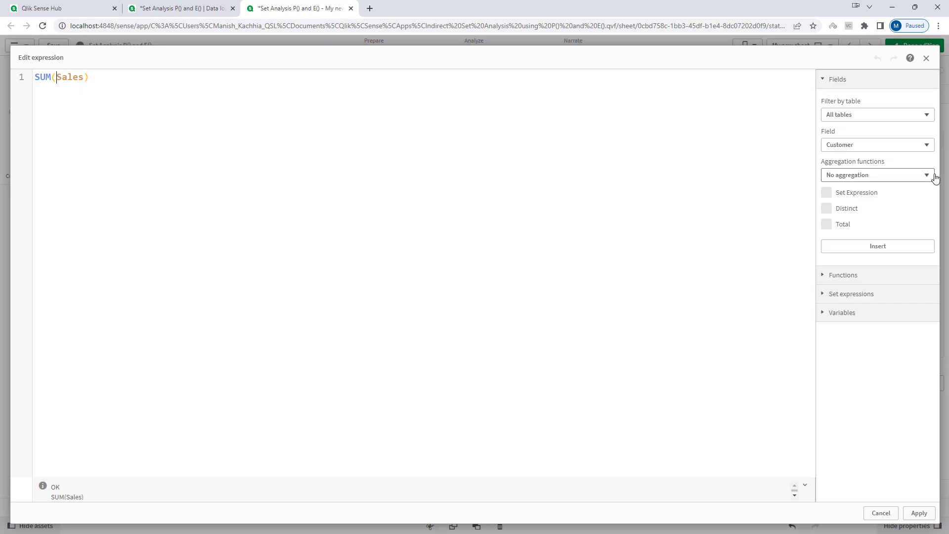
type("{<>")
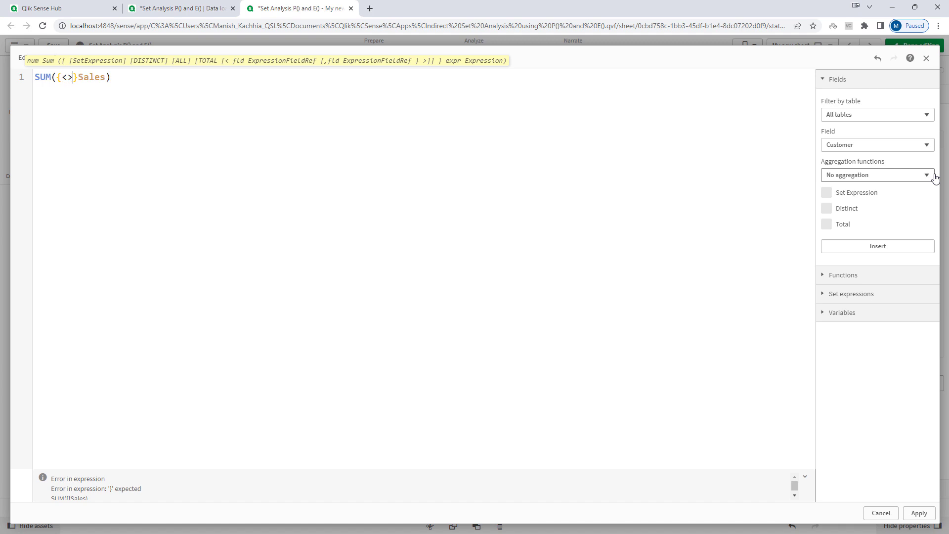
key("Left")
type("Product =")
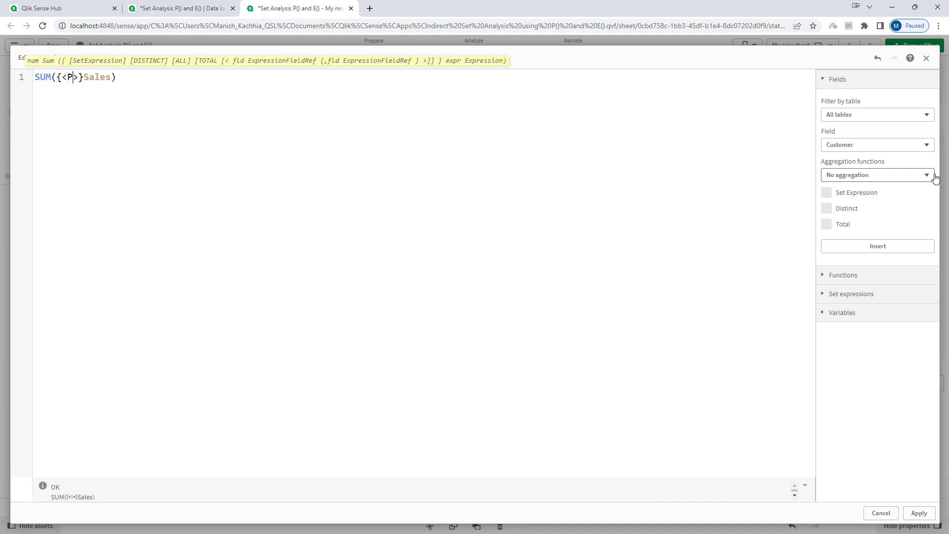
type(" {")
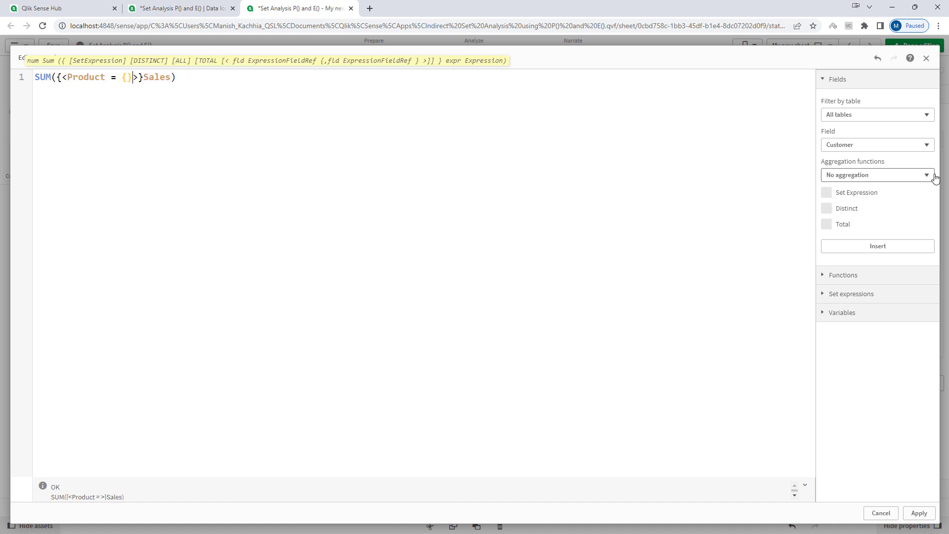
type("'Laptop")
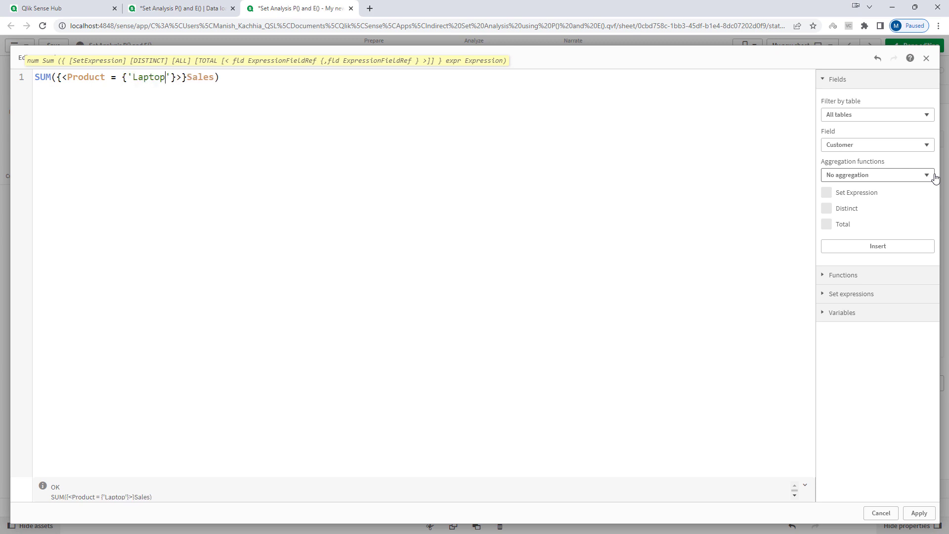
left_click(917, 513)
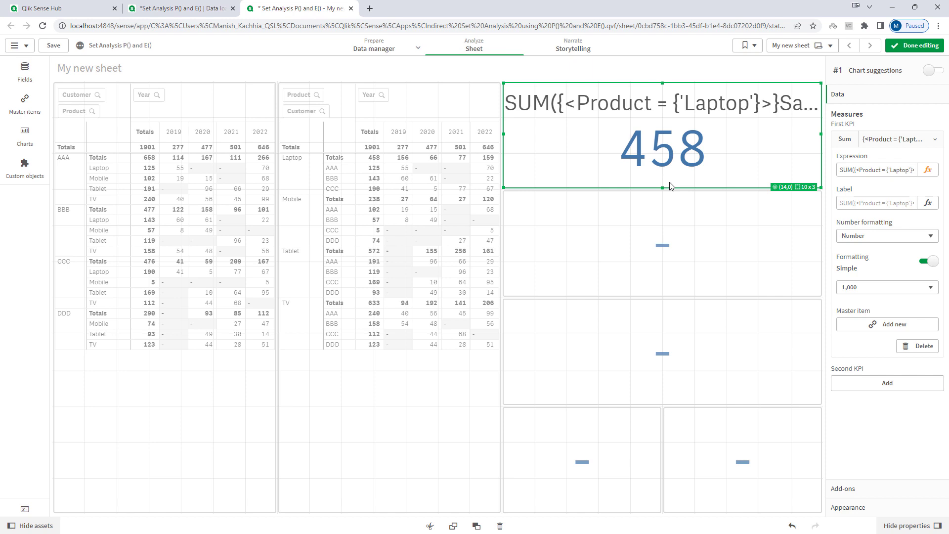
left_click(916, 46)
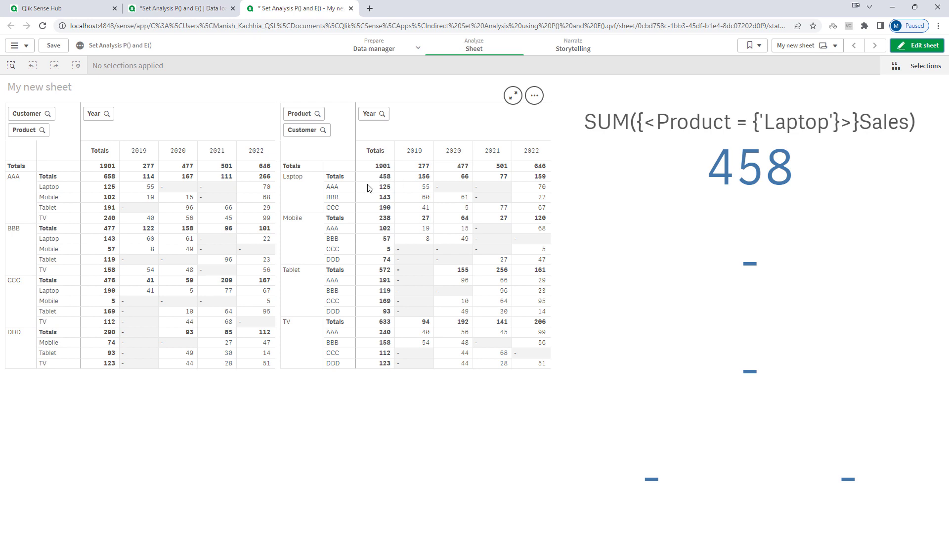
Add the condition Customer = {'AAA'} after the Product condition in the first KPI's set expression and finish editing the sheet.
double_click(847, 95)
left_click(927, 170)
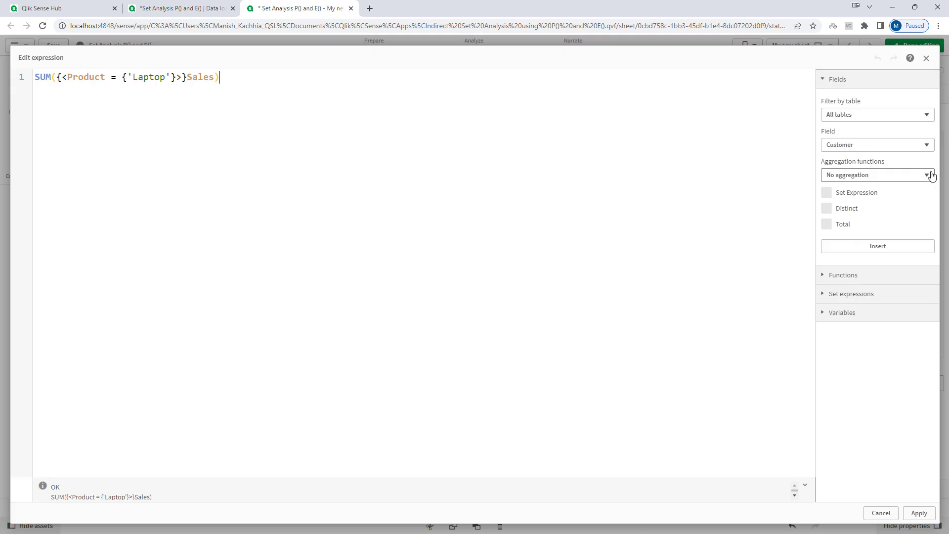
key("Left")
key("Left")
type(", ")
type("Customer =")
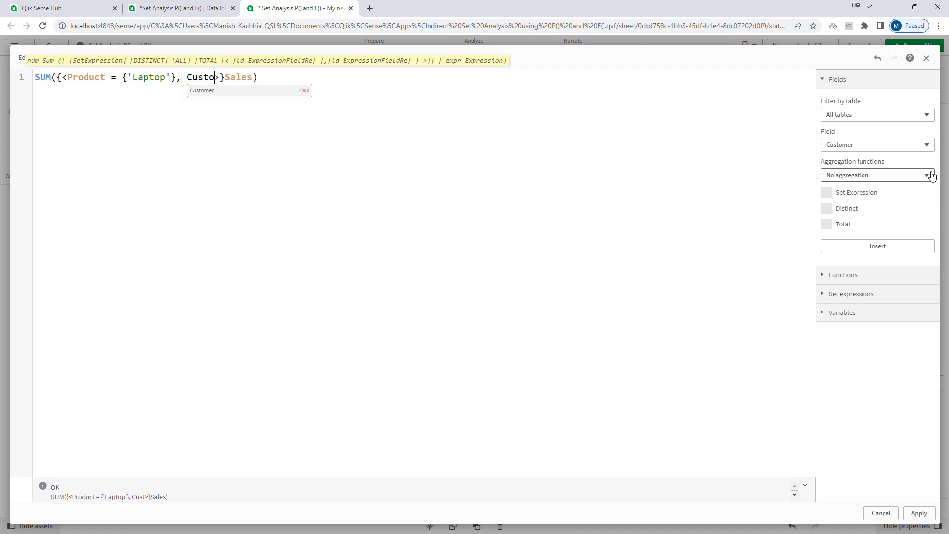
type(" {")
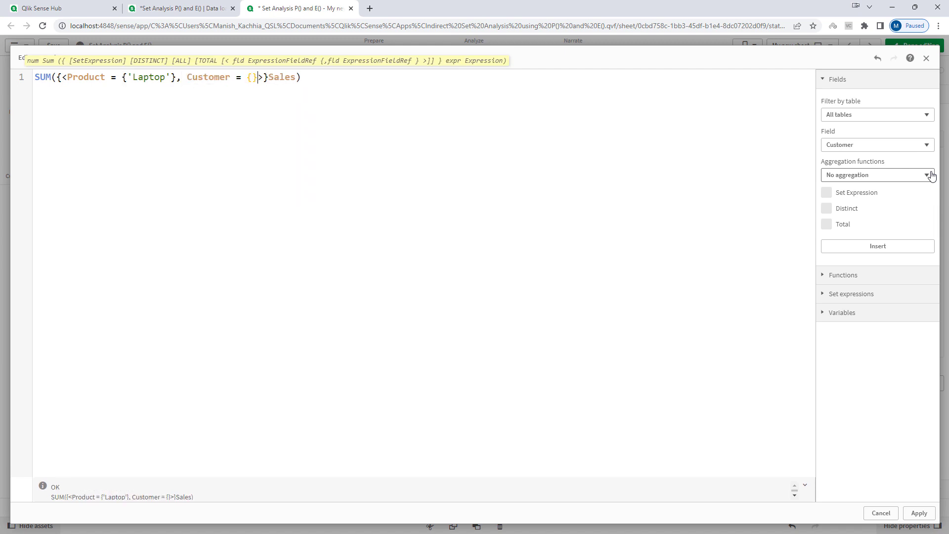
type("'AAA")
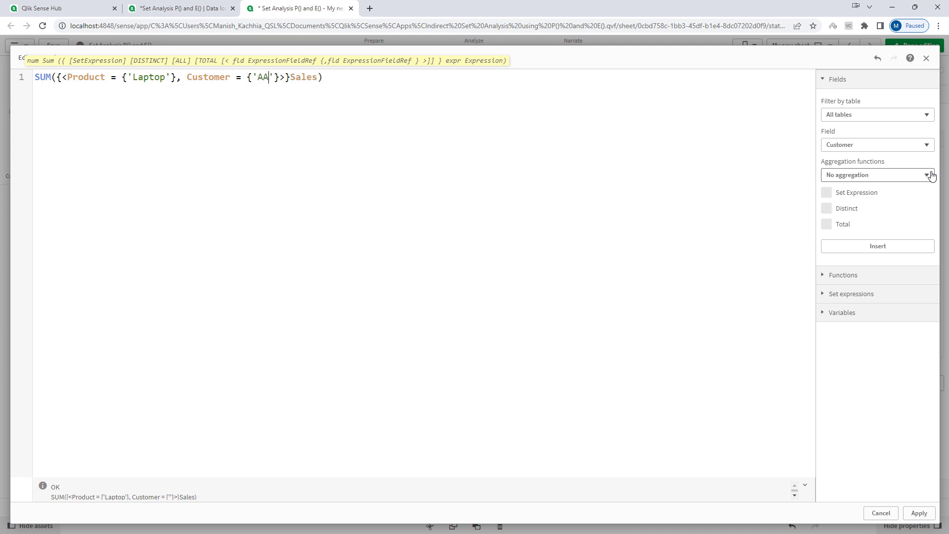
left_click(913, 513)
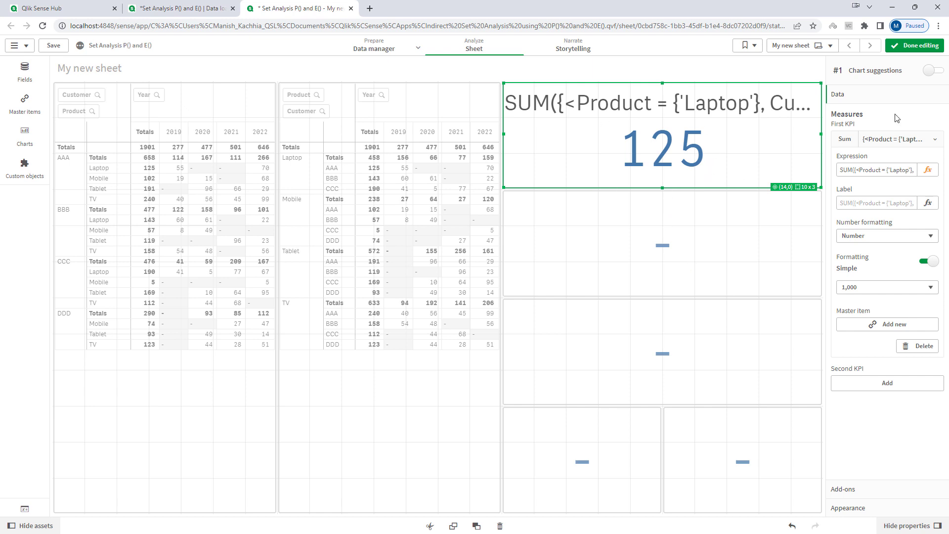
left_click(911, 46)
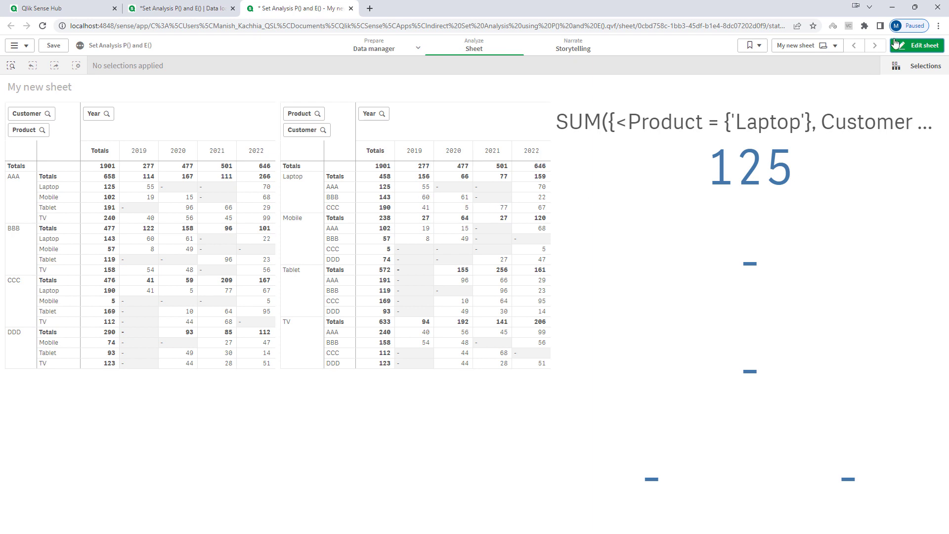
Open the first KPI's expression and examine its Product and Customer conditions.
left_click(916, 45)
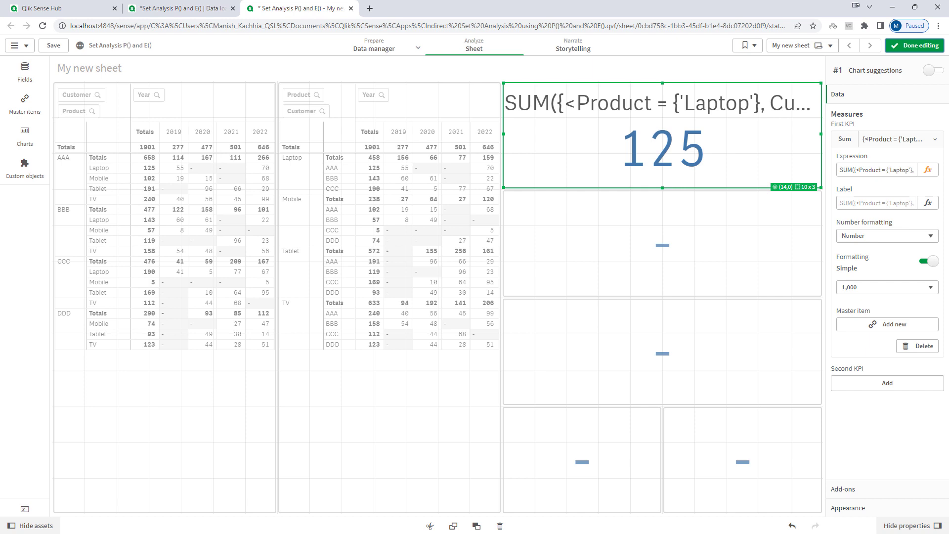
left_click(927, 169)
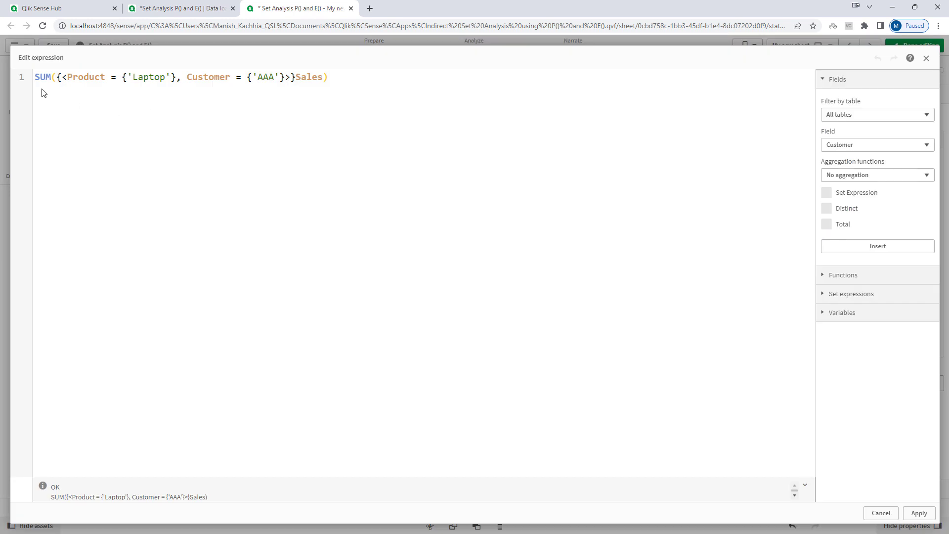
key("ctrl+a")
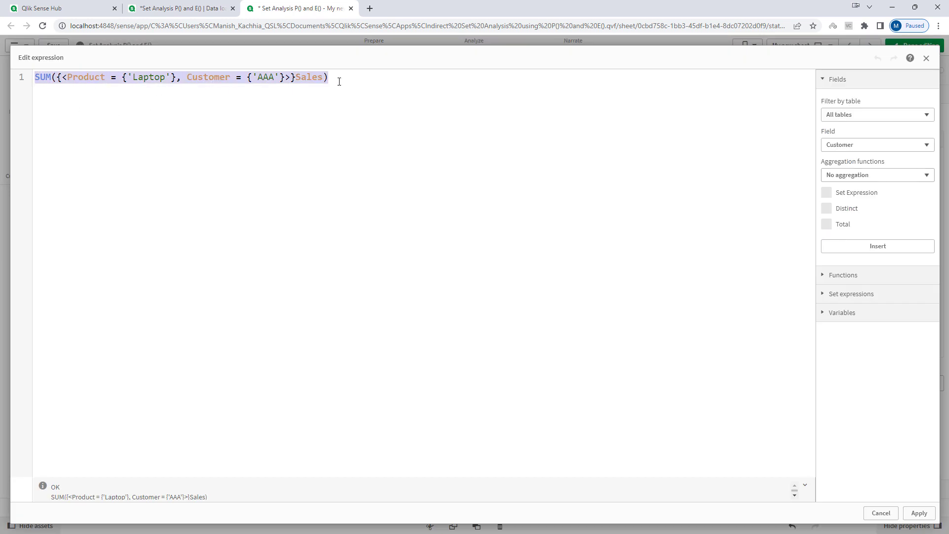
left_click(342, 80)
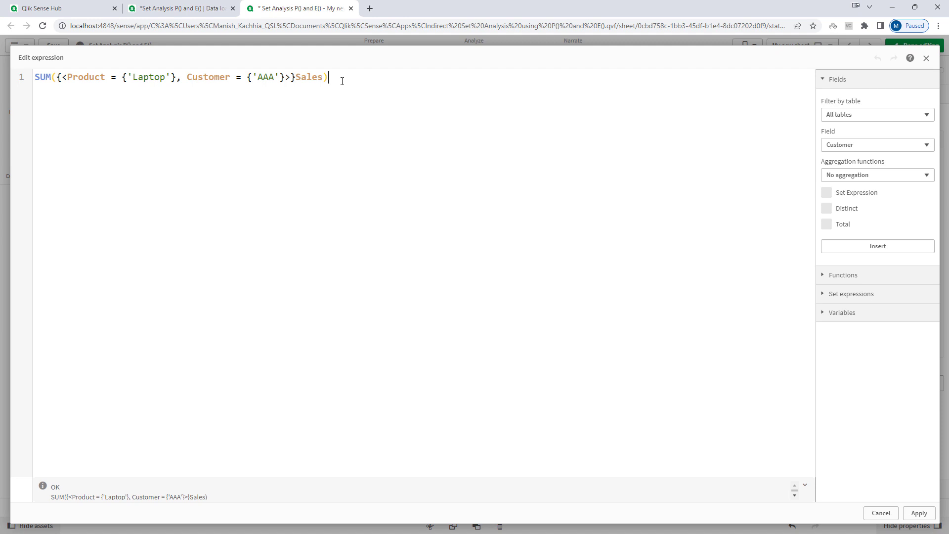
left_click_drag(187, 77, 285, 78)
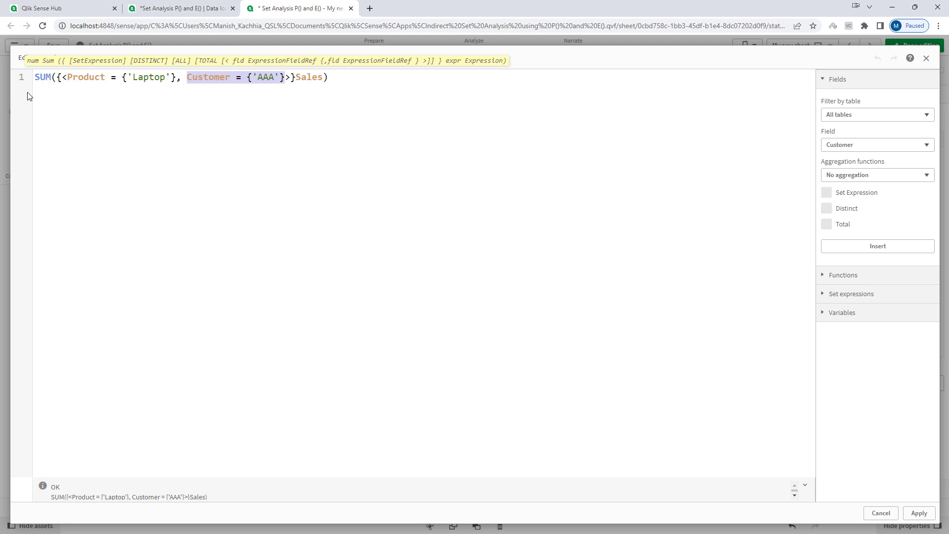
left_click_drag(69, 78, 174, 77)
left_click(165, 132)
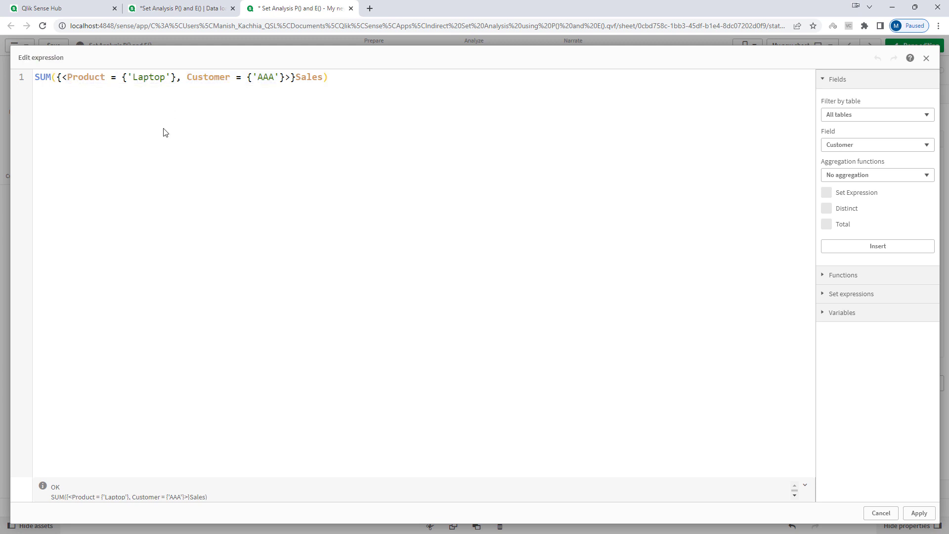
left_click(97, 97)
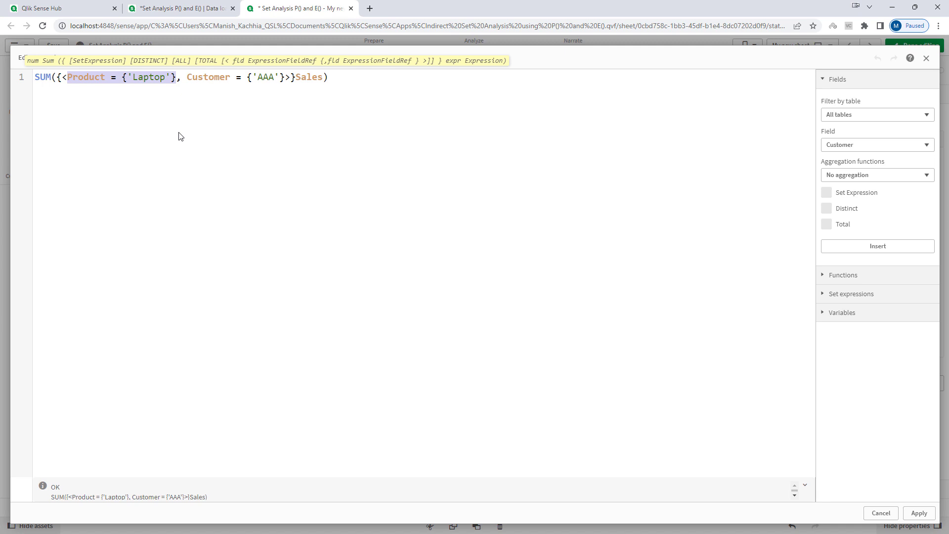
Add the condition Year = {'2022'} after the Customer condition, apply the expression and finish editing the sheet.
left_click(286, 77)
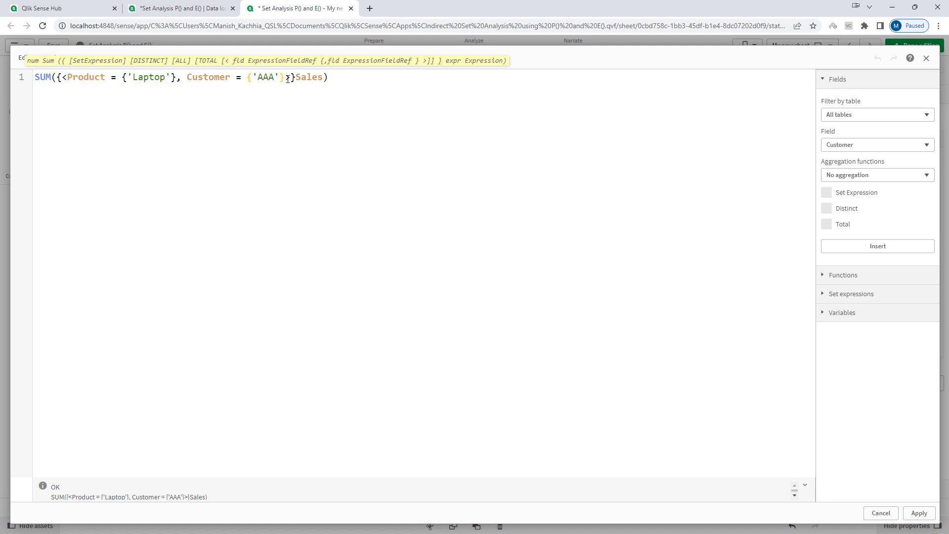
type(", Year = {''")
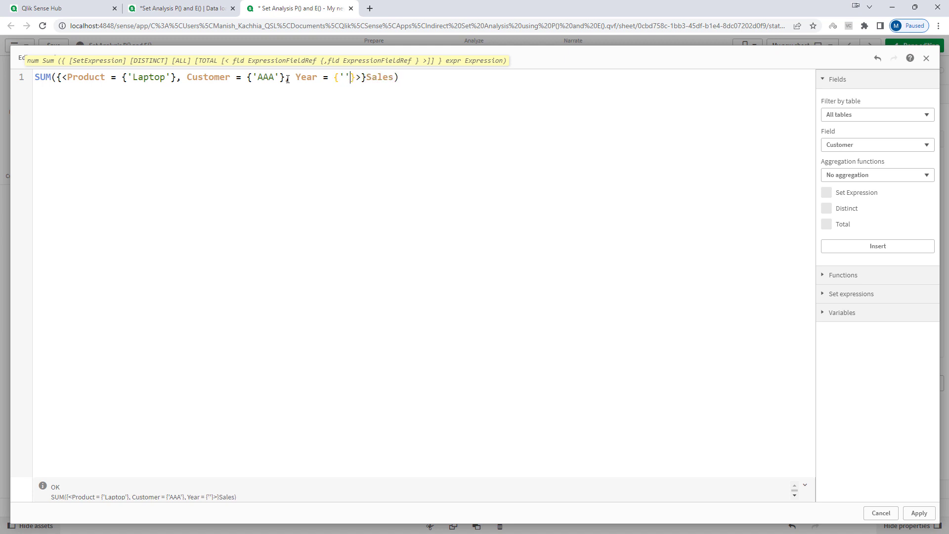
type("2022")
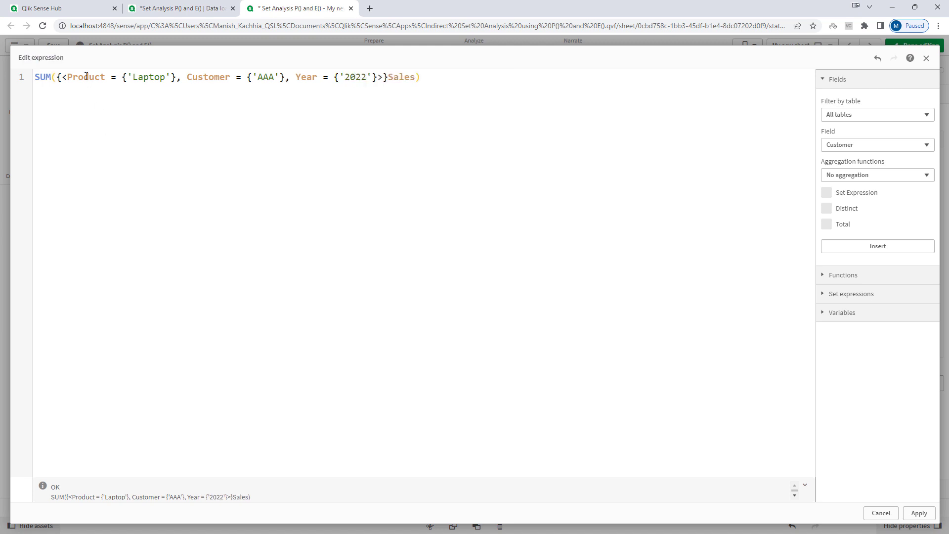
double_click(148, 77)
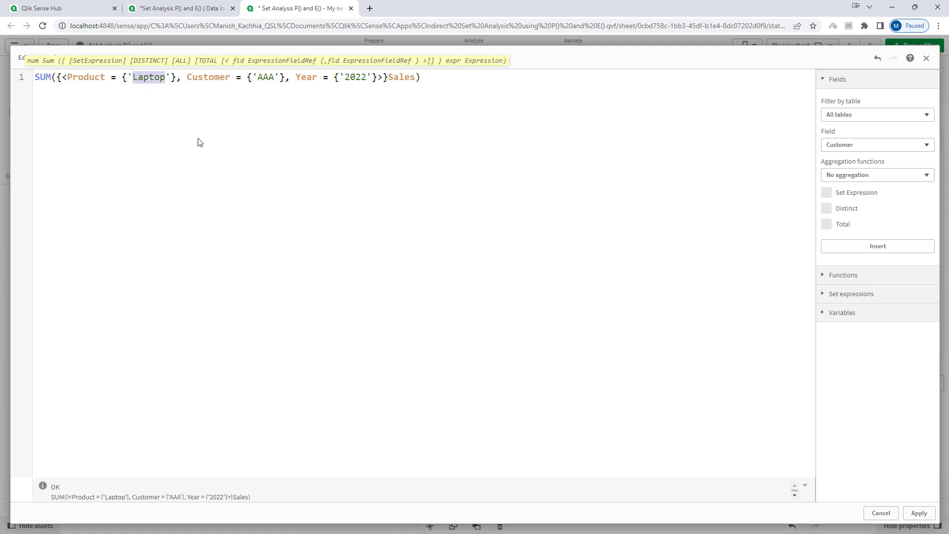
left_click(263, 78)
double_click(264, 78)
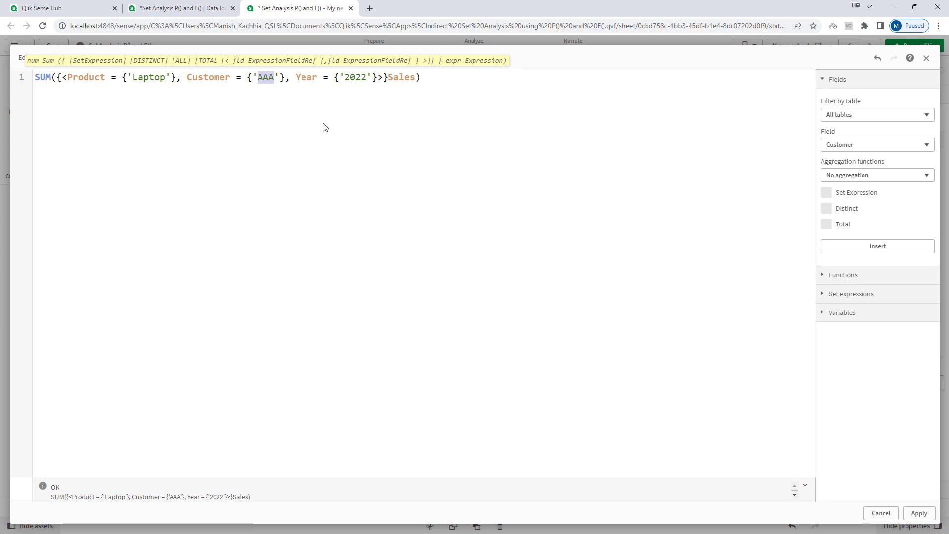
double_click(358, 78)
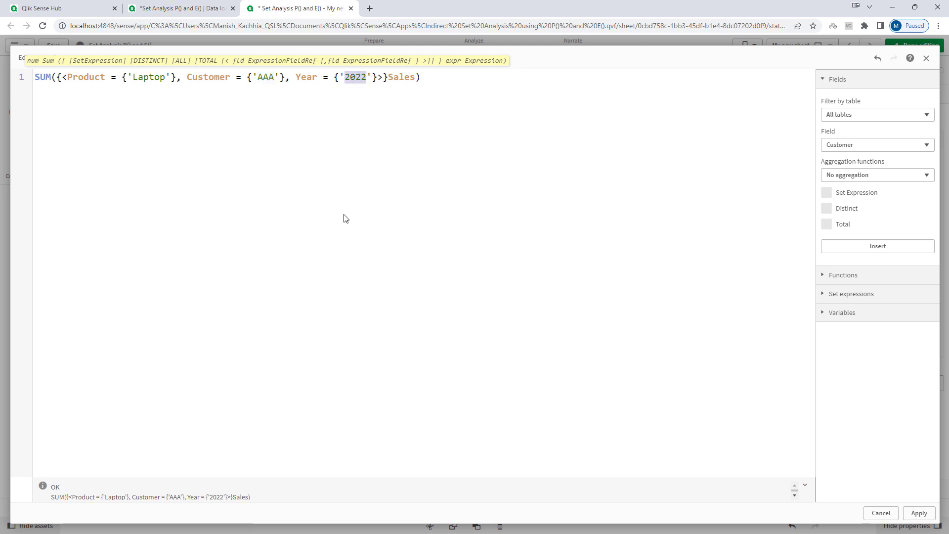
left_click(912, 514)
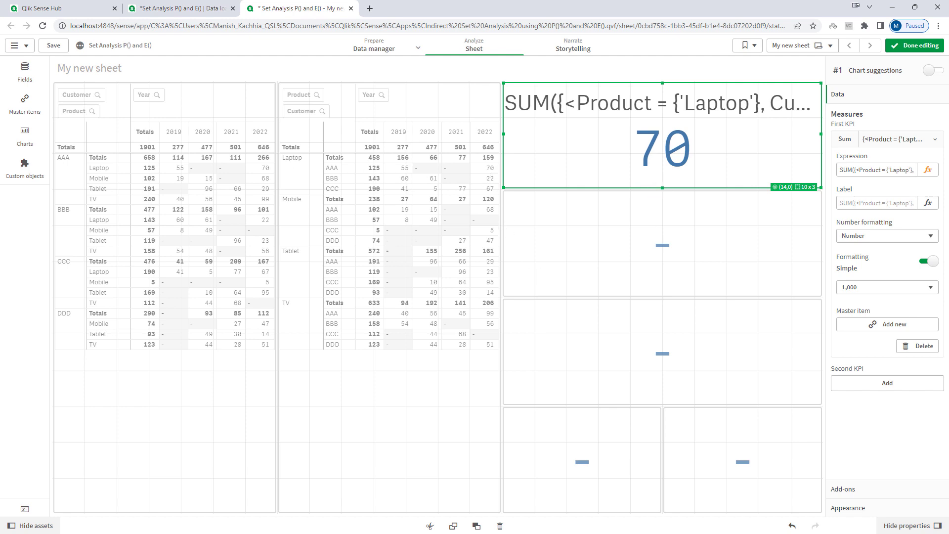
left_click(915, 45)
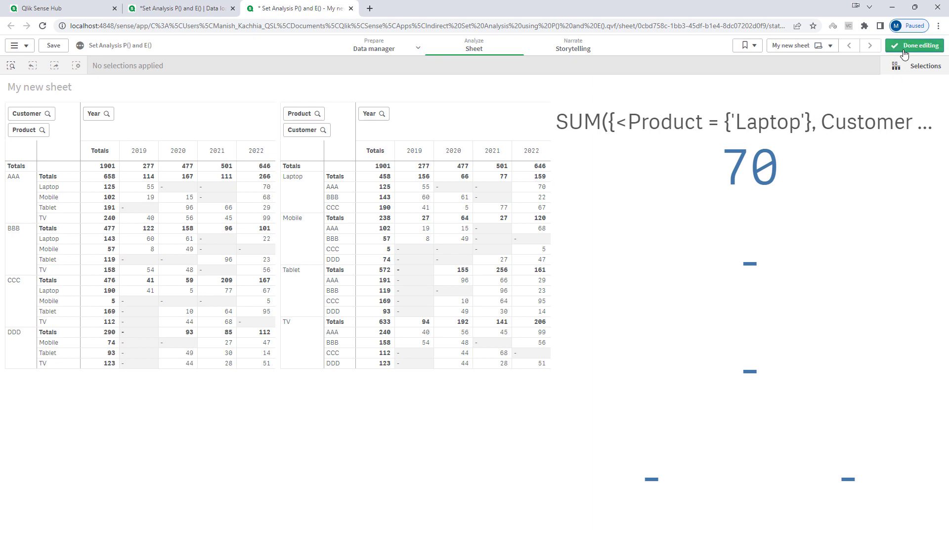
Remove the Customer and Year conditions from the first KPI's set expression, keeping only the Product condition.
left_click(916, 45)
left_click(927, 170)
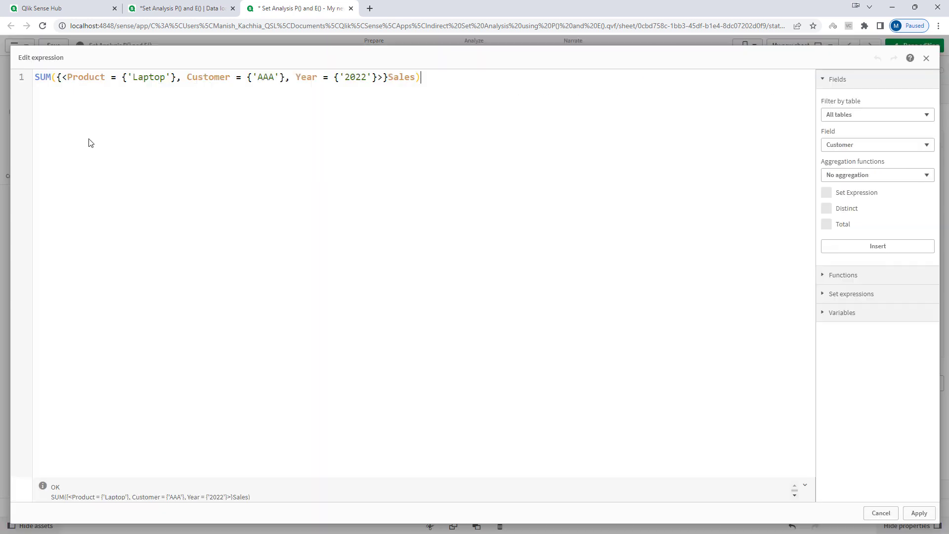
left_click_drag(67, 78, 375, 77)
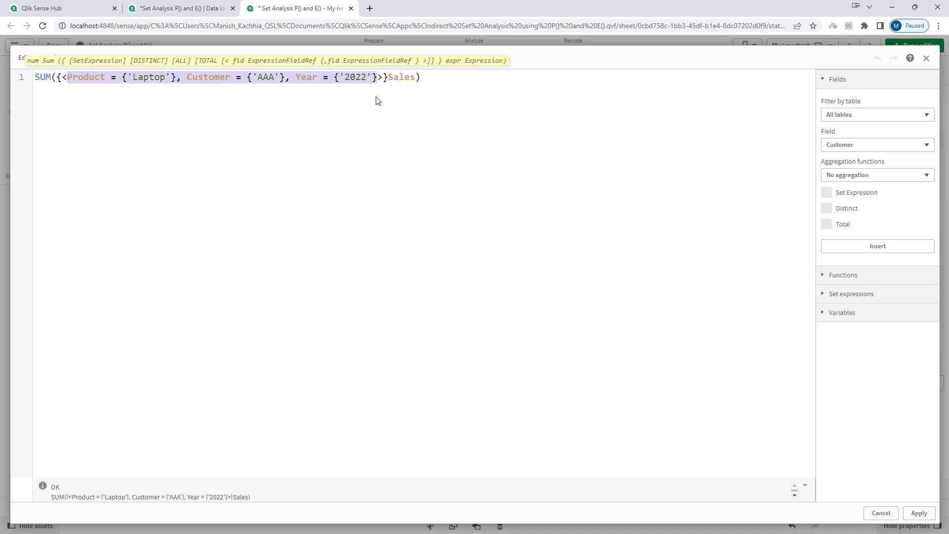
key("Left")
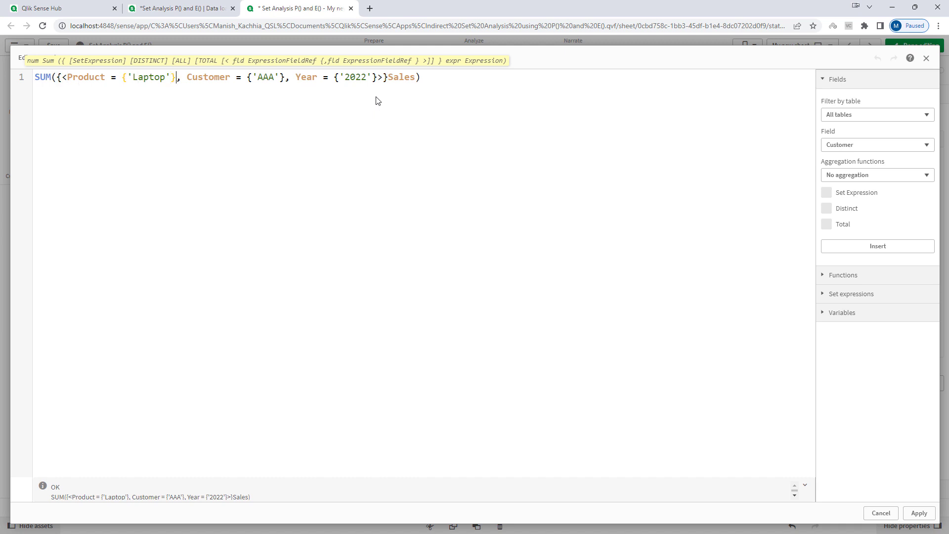
key("shift+Right")
key("shift+Right")
key("shift+Right")
key("shift+Right")
key("shift+Right")
key("shift+Right")
key("shift+Right")
key("shift+Right")
key("shift+Right")
key("shift+Right")
key("shift+Right")
key("shift+Right")
key("shift+Right")
key("shift+Right")
key("shift+Right")
key("shift+Right")
key("shift+Right")
key("shift+Right")
key("shift+Right")
key("shift+Right")
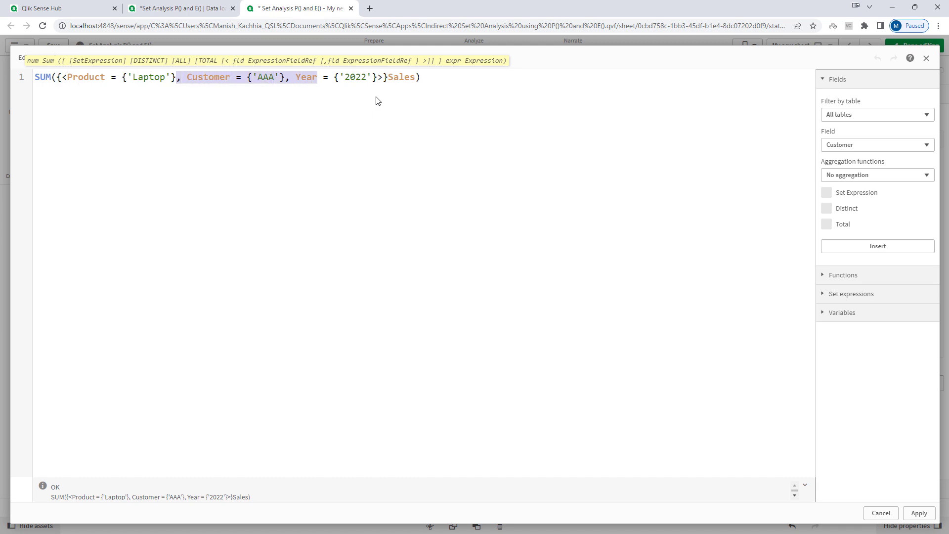
key("BackSpace")
Add 'TV' after 'Laptop' in the Product condition, apply the expression and finish editing the sheet.
key("Left")
type(",''")
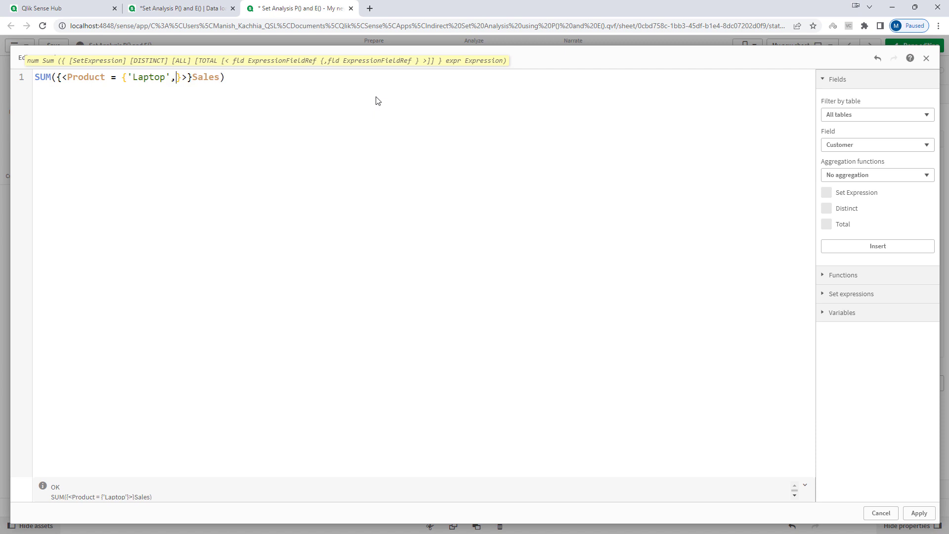
key("Left")
type("TV")
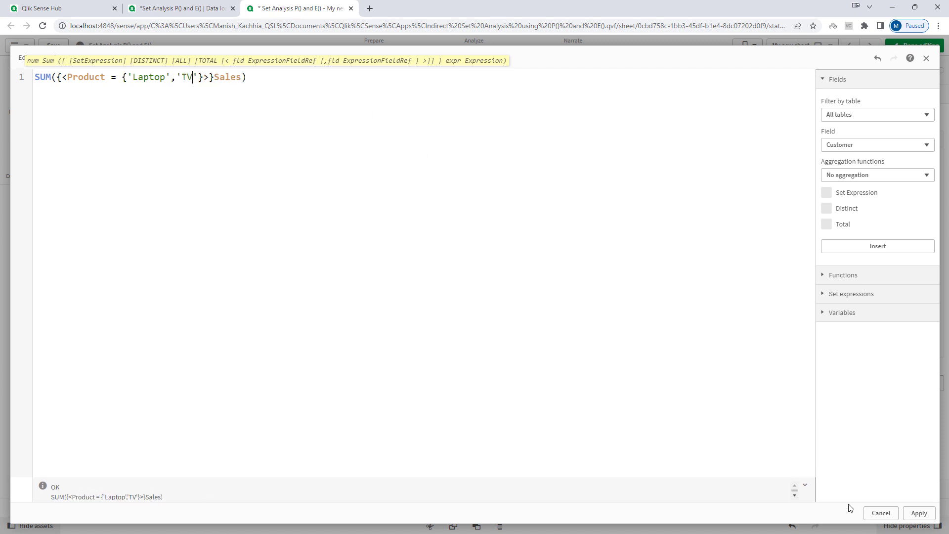
left_click(919, 512)
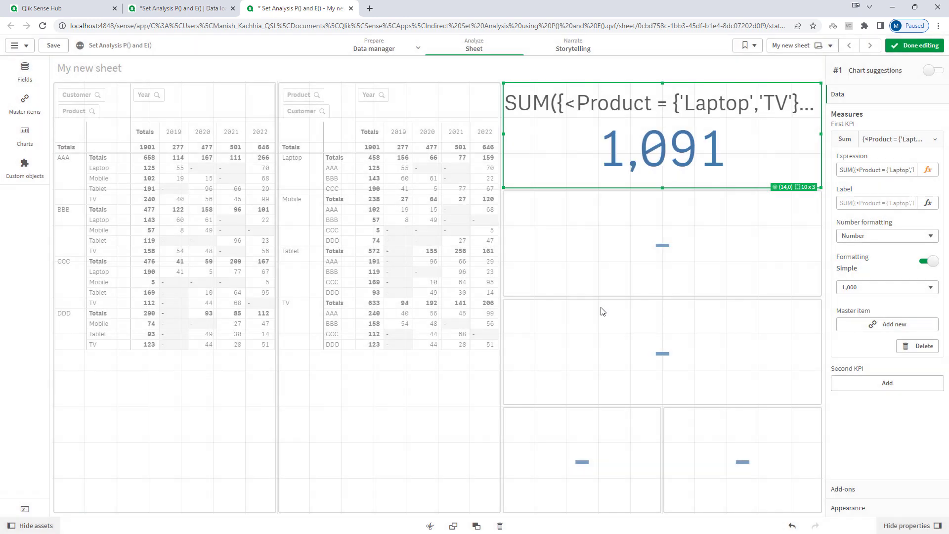
left_click(912, 45)
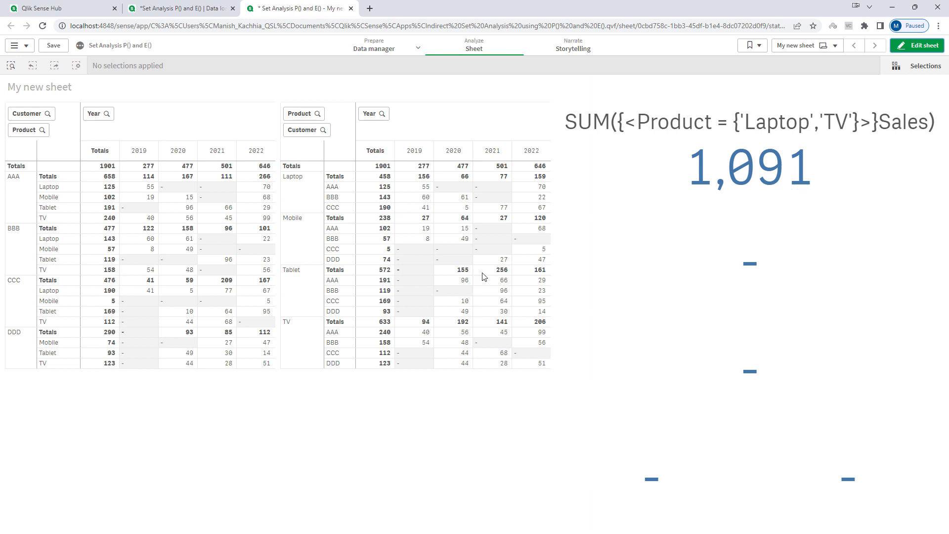
Filter the sheet to the products Laptop and TV to compare the table total with the KPI.
left_click(295, 195)
left_click(289, 344)
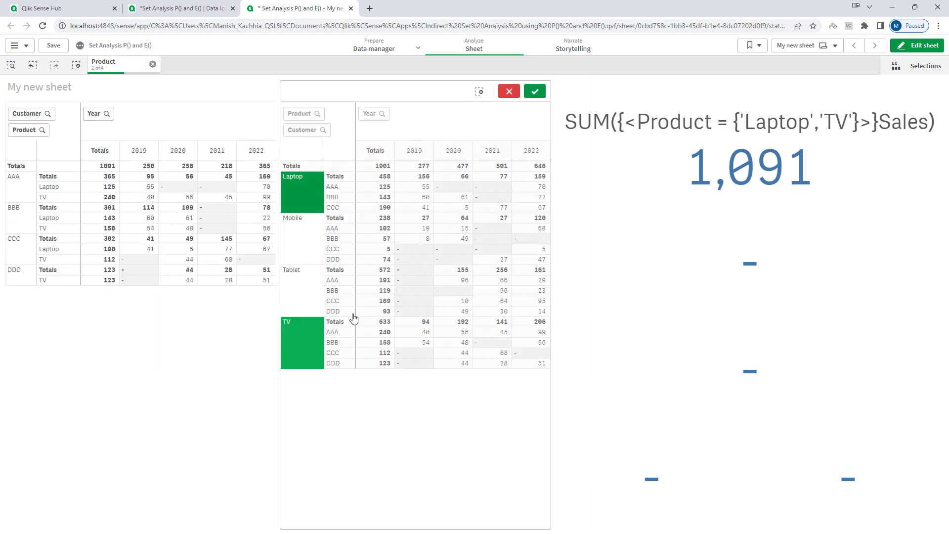
left_click(533, 95)
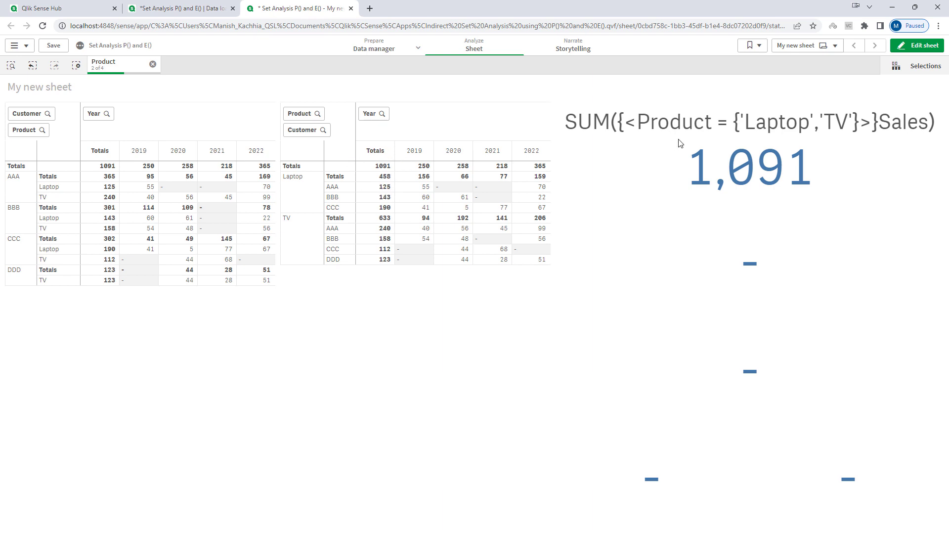
Add the condition Customer = {'AAA'} after the Product condition in the first KPI's set expression, apply it and finish editing the sheet.
left_click(916, 45)
left_click(728, 168)
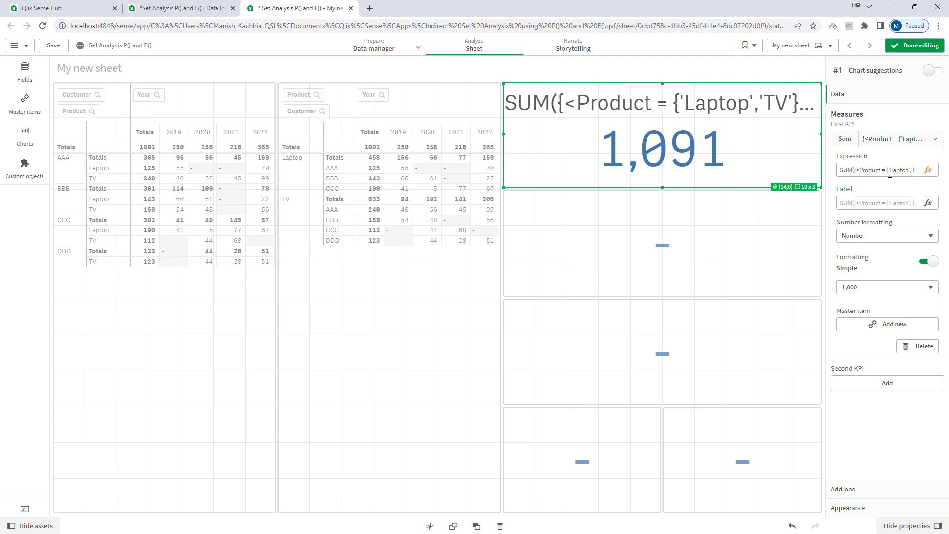
left_click(927, 170)
left_click(204, 78)
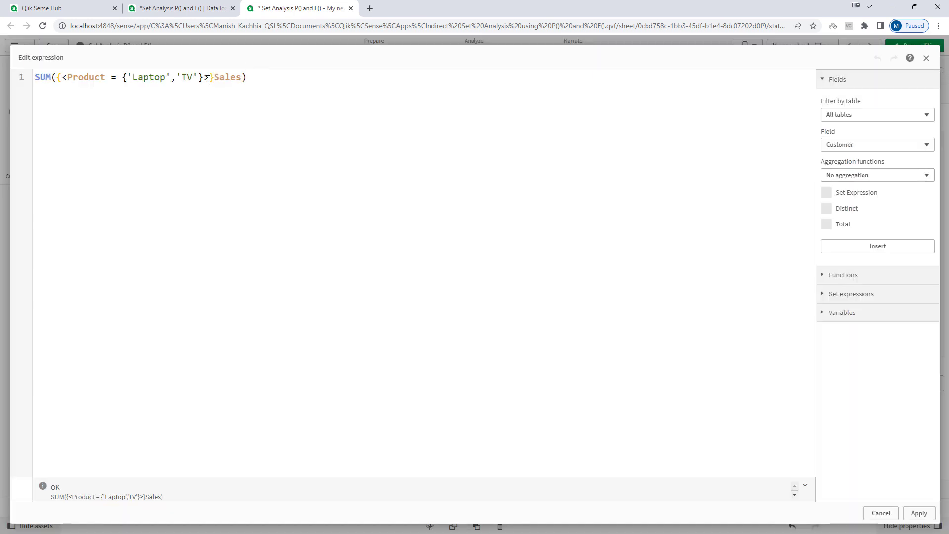
type(", ")
type("Customer = {}")
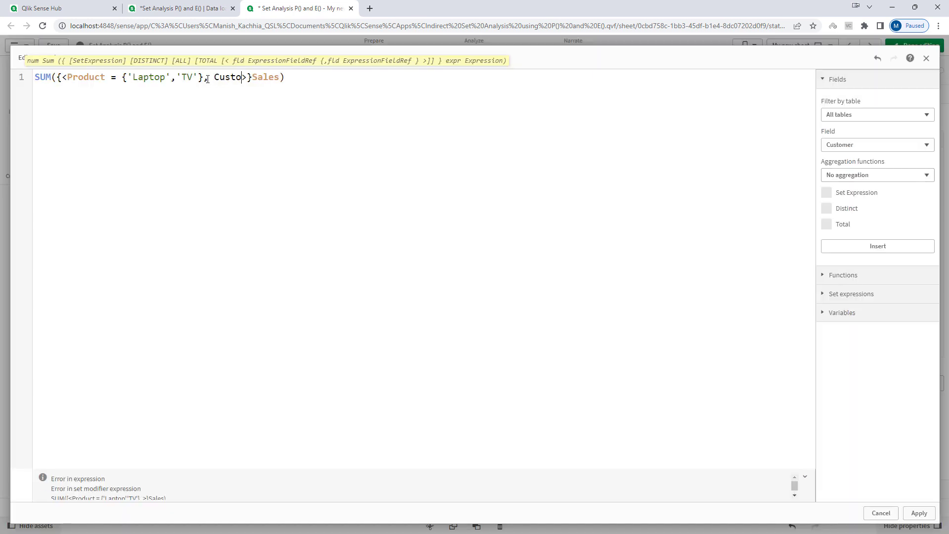
key("Left")
type("'AAA")
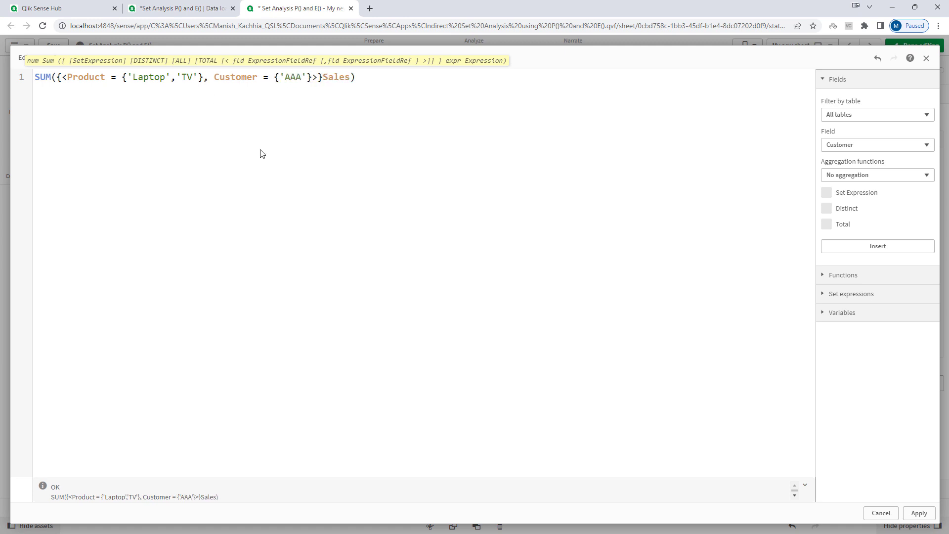
left_click(918, 514)
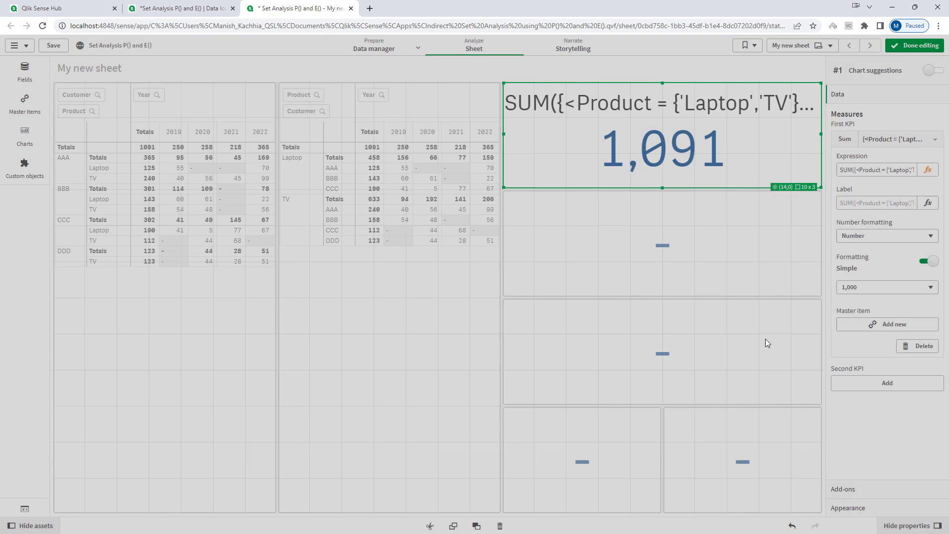
left_click(909, 52)
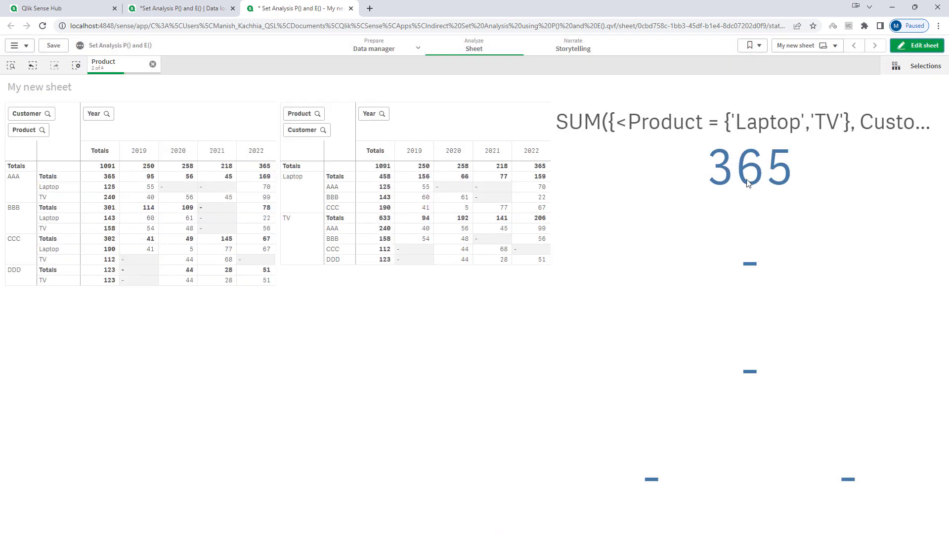
Filter the sheet to customer AAA to compare the table total with the KPI.
left_click(332, 186)
left_click(534, 89)
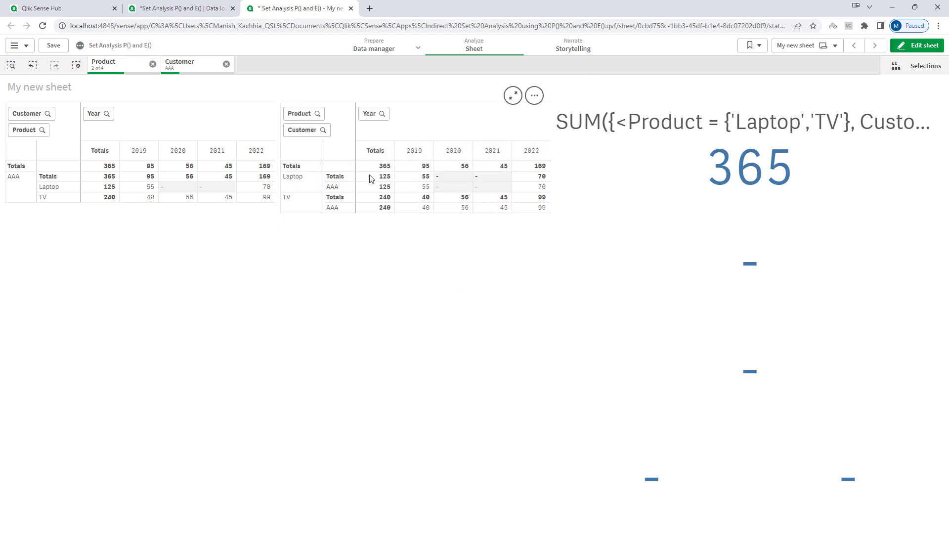
Reopen the first KPI's expression and examine how the Customer condition combines with the two Product values.
left_click(916, 46)
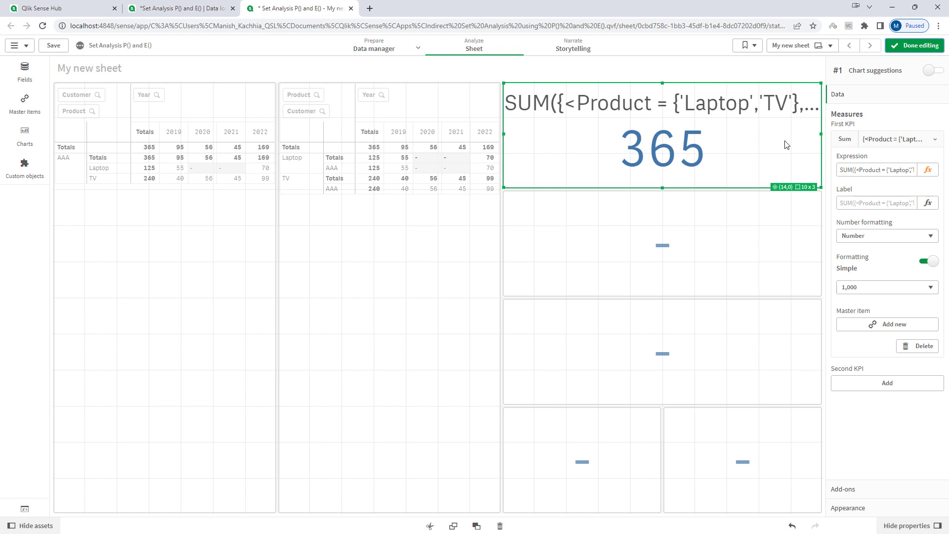
left_click(927, 170)
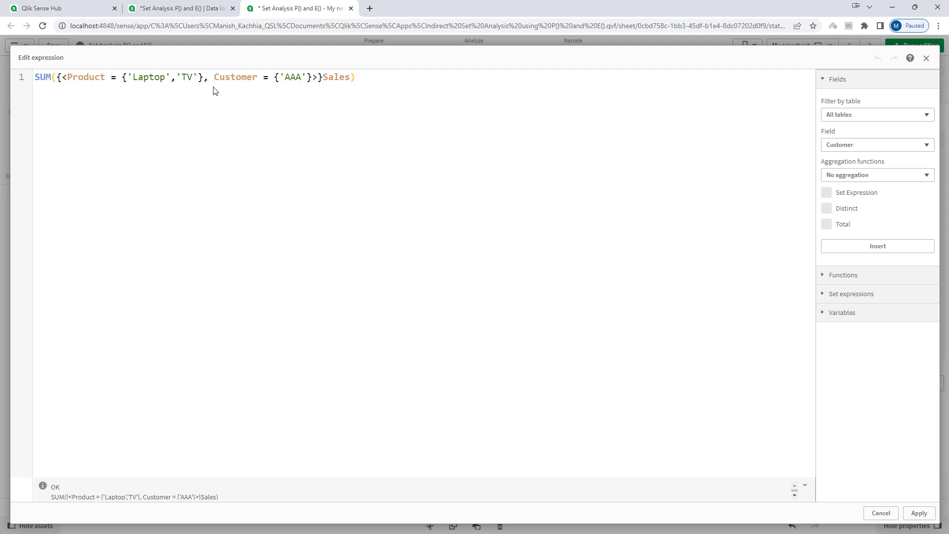
left_click_drag(214, 78, 315, 78)
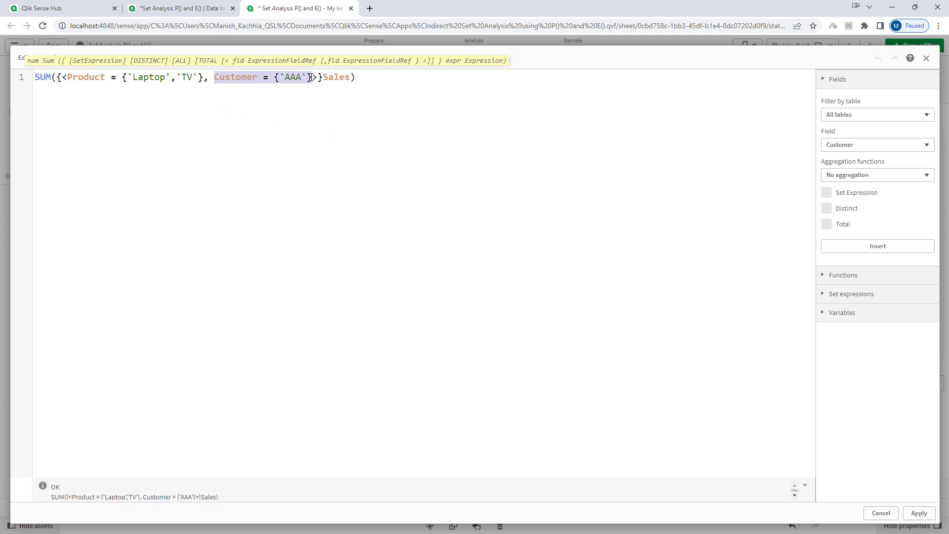
left_click(299, 106)
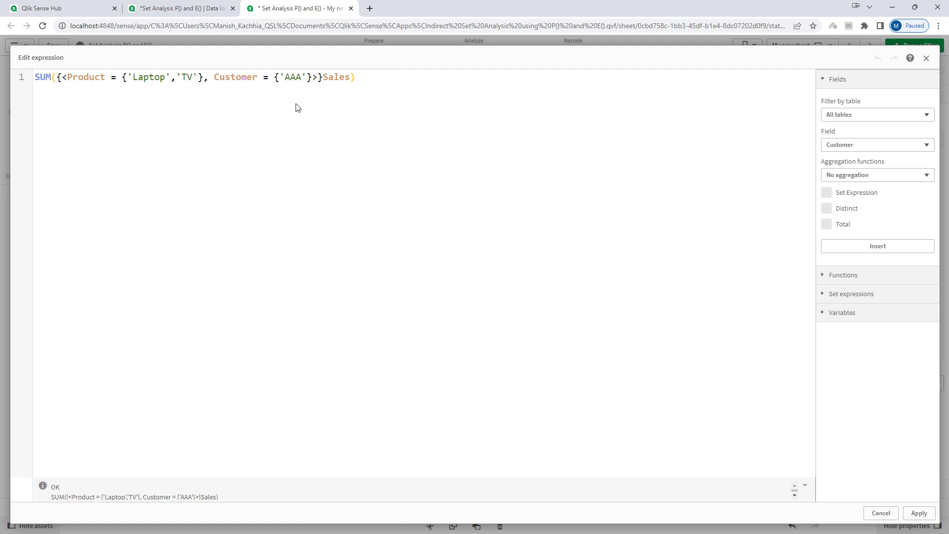
left_click(150, 80)
double_click(188, 78)
left_click(153, 176)
left_click_drag(122, 78, 204, 77)
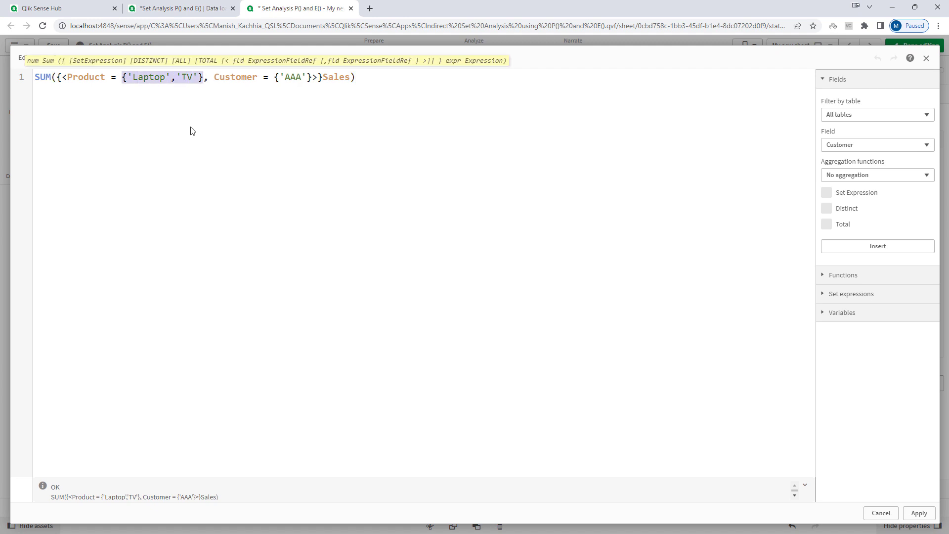
left_click(149, 109)
left_click_drag(127, 77, 194, 77)
Below the expression, write the block comment "/* Customer = AAA and Product Laptop or Customer = AAA and Product TV" on two lines.
left_click(379, 82)
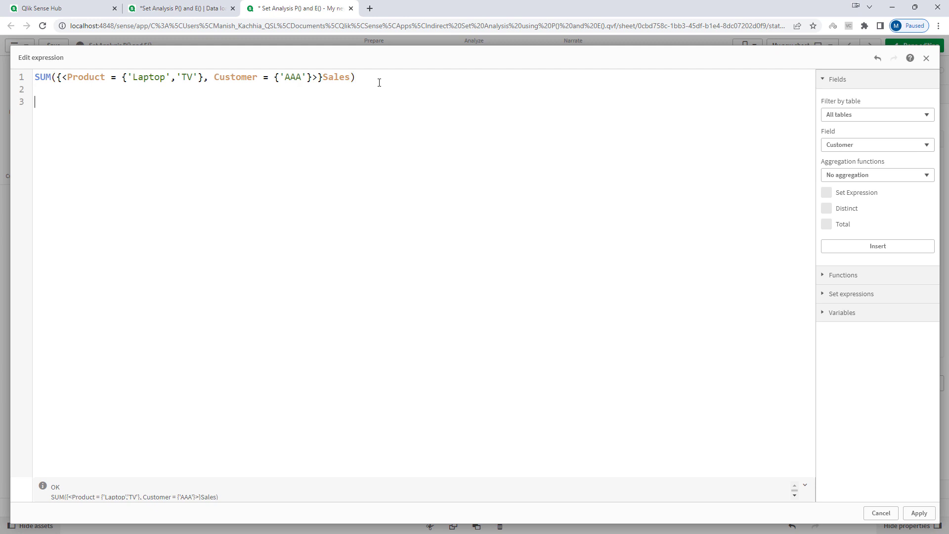
type("// Customer = AAA and Product L")
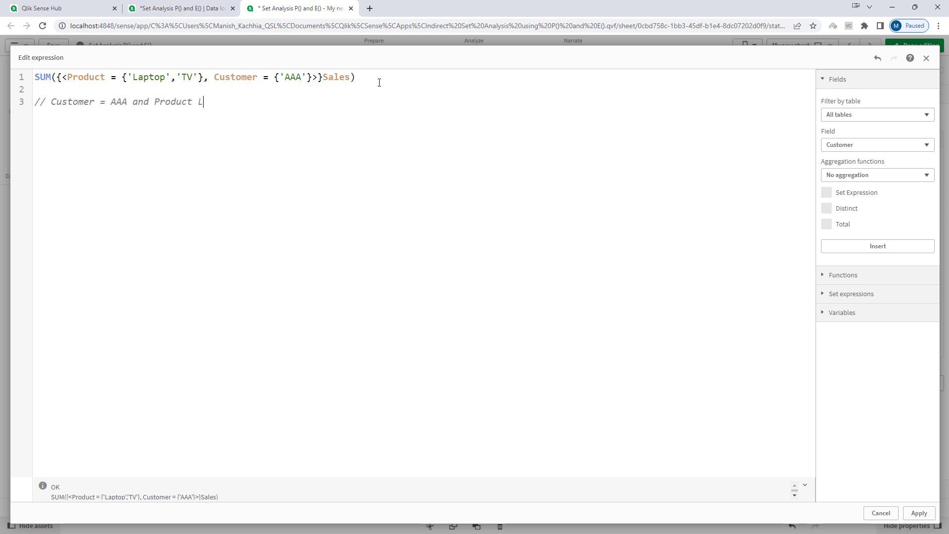
type("aptop or")
key("Return")
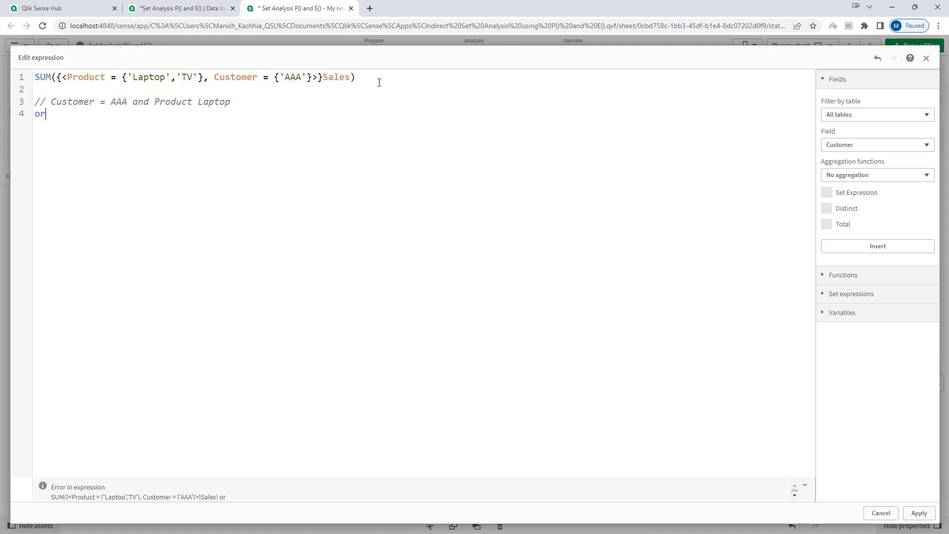
key("shift+Left")
type("*")
key("Down")
type("Customer = AAA and Product")
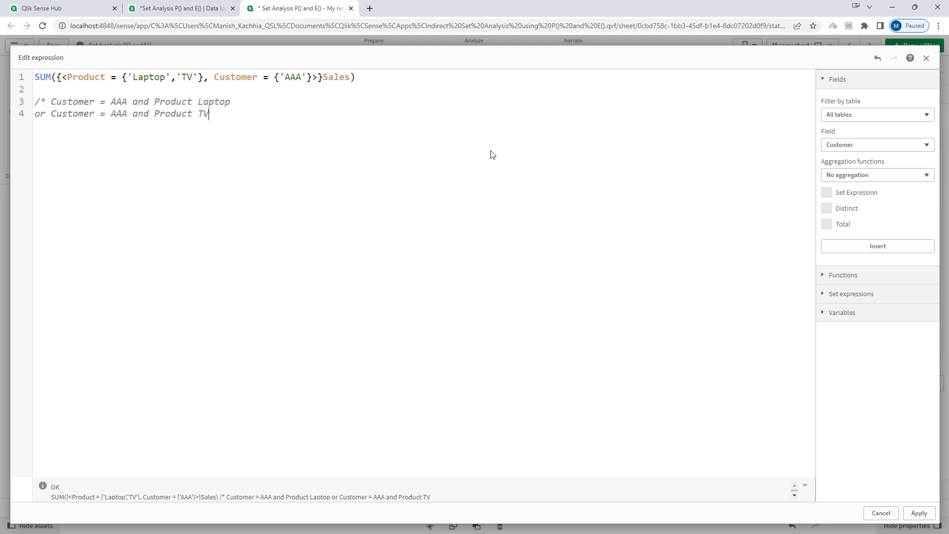
Empty the first KPI's expression completely, finish editing the sheet and clear all selections.
key("ctrl+a")
key("Delete")
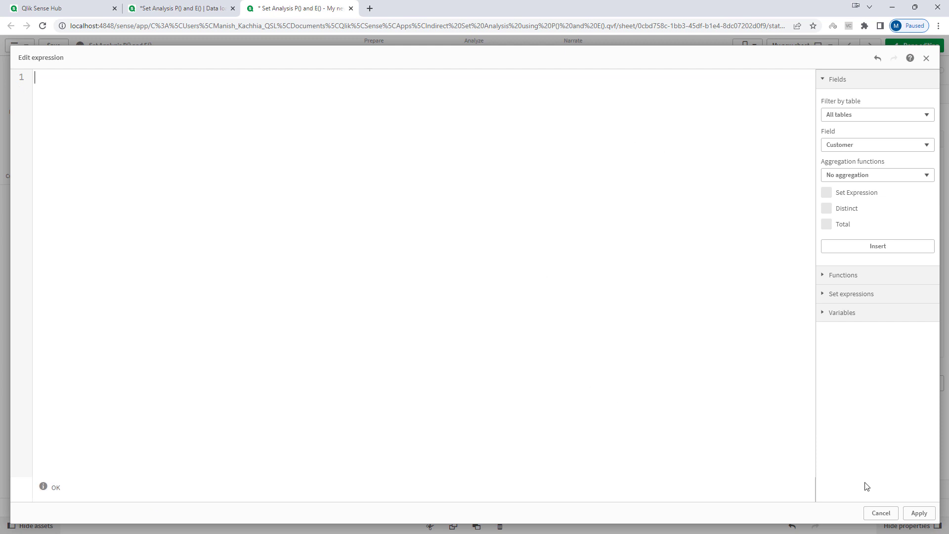
left_click(918, 513)
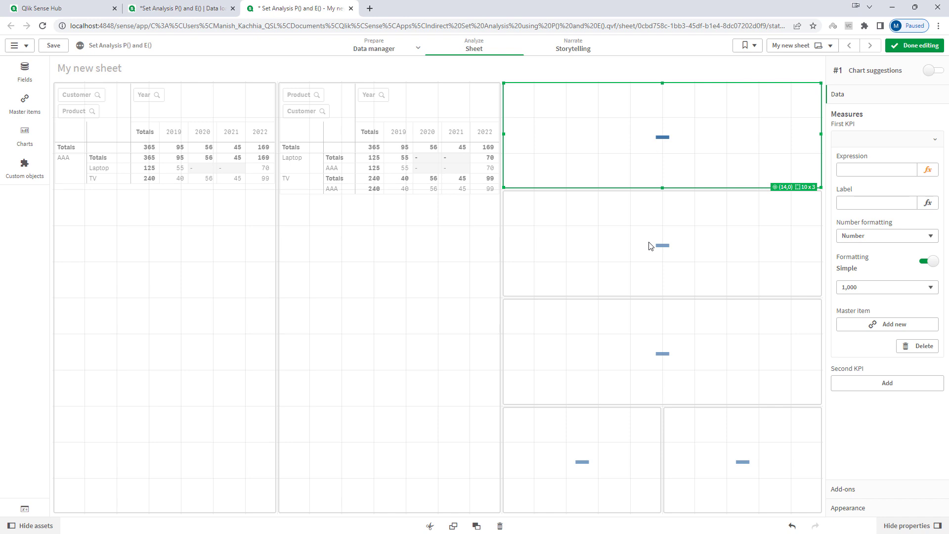
left_click(909, 46)
left_click(77, 67)
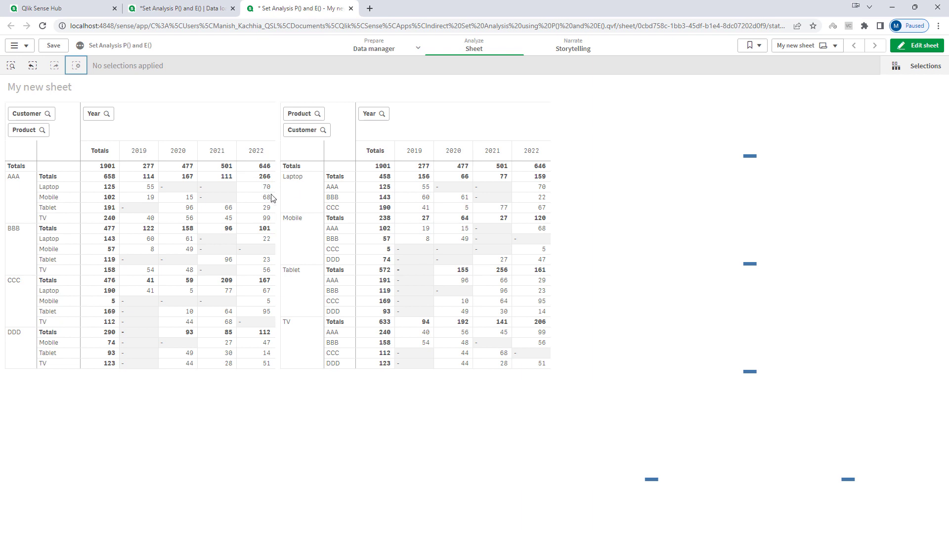
Filter the sheet to the product Laptop to view which customers bought it, and clear the selection.
left_click(294, 186)
left_click(529, 96)
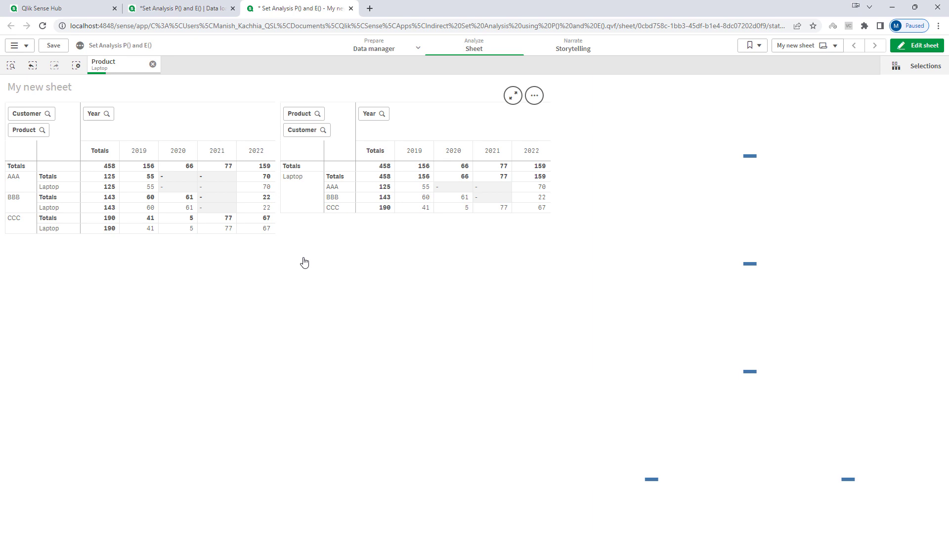
left_click(75, 65)
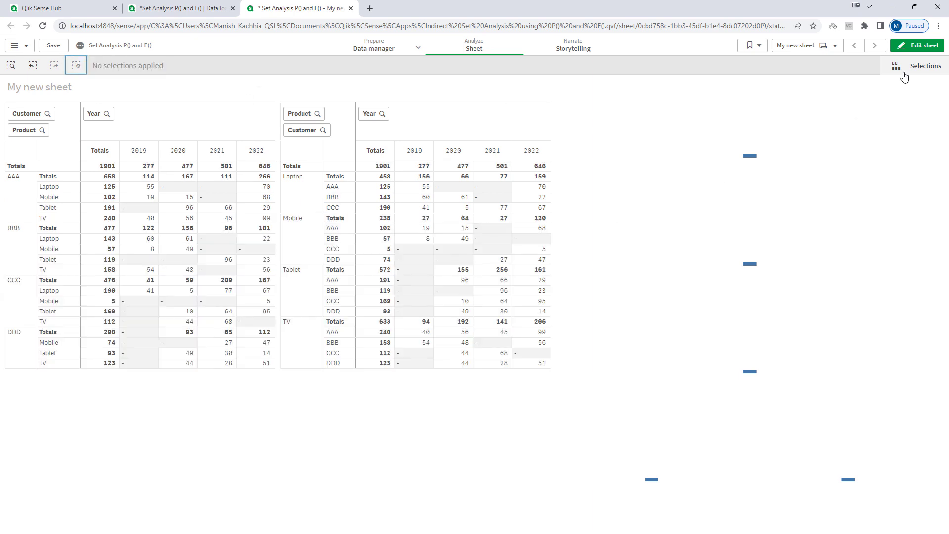
Reopen the sheet for editing and set the top KPI's expression to COUNT(Distinct Customer).
left_click(911, 53)
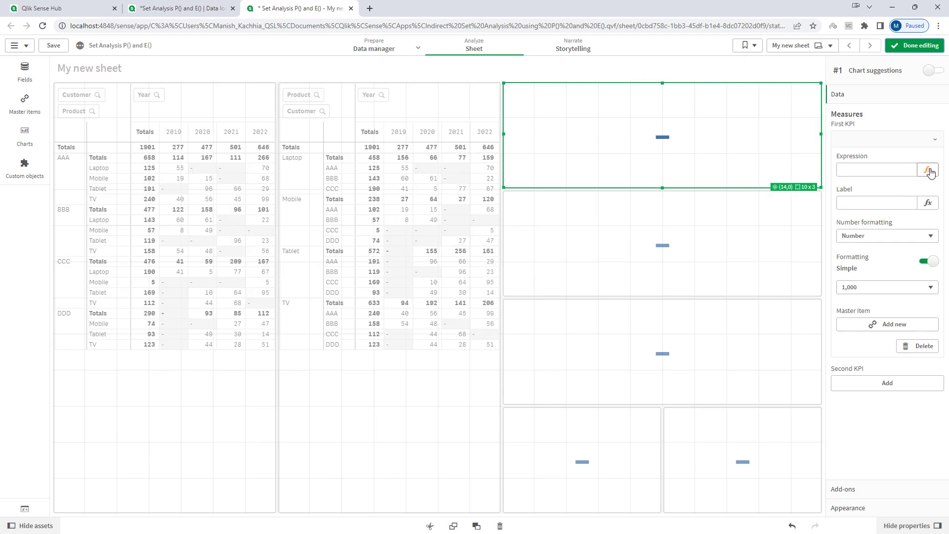
left_click(929, 171)
type("COUNT(ds")
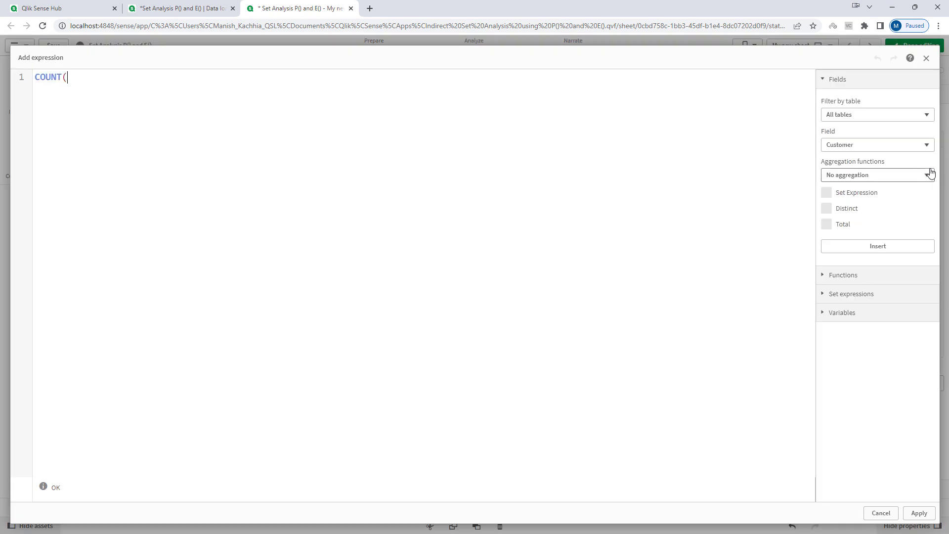
key("BackSpace")
key("BackSpace")
type("Dis")
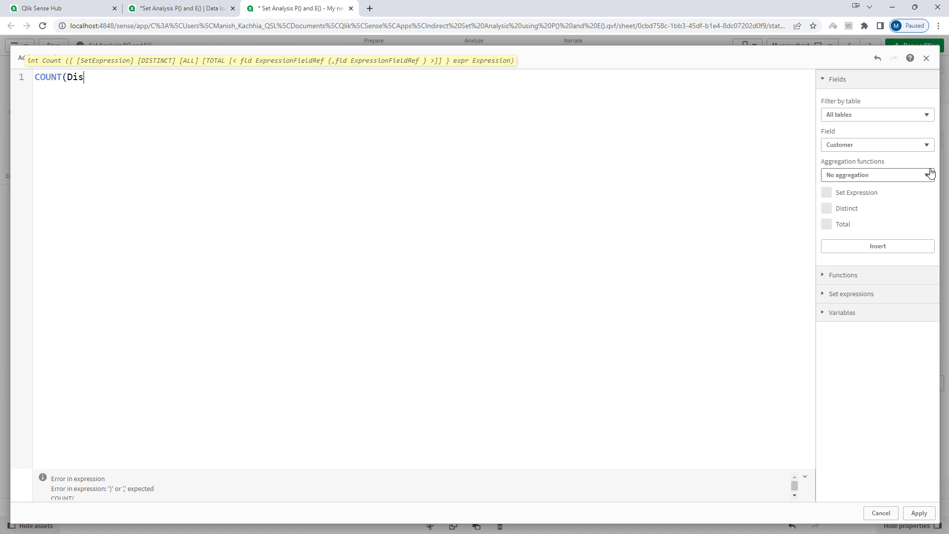
type("tinct Customer)")
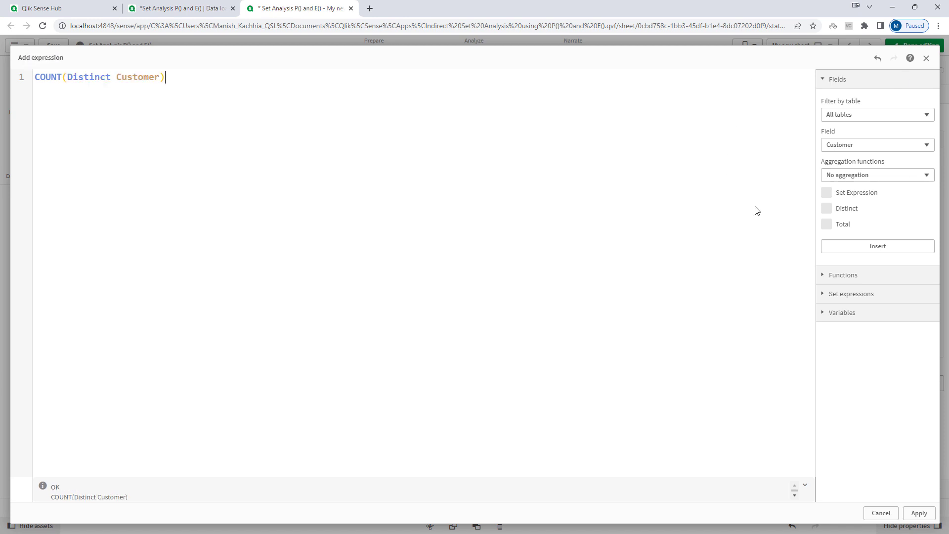
left_click(917, 513)
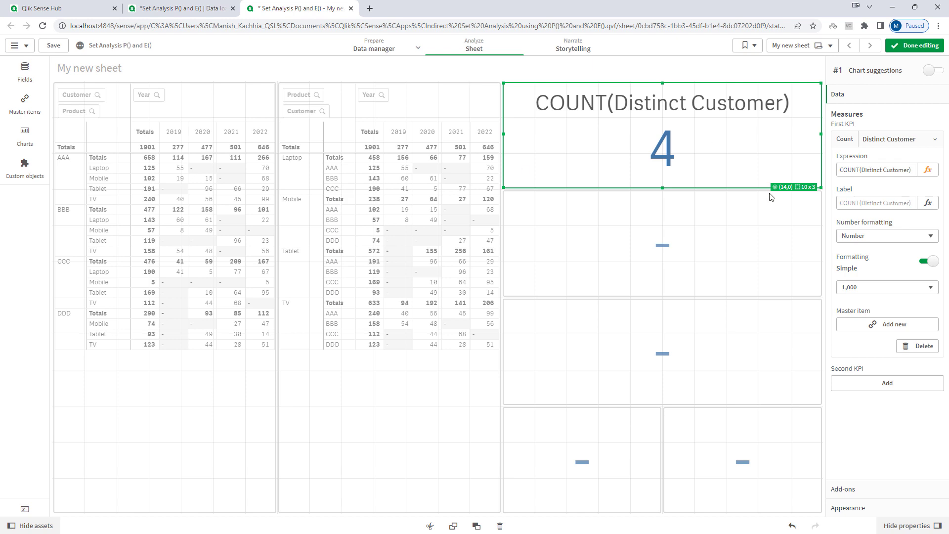
Insert an empty set modifier {<>} before Distinct in the top KPI's COUNT expression.
left_click(927, 169)
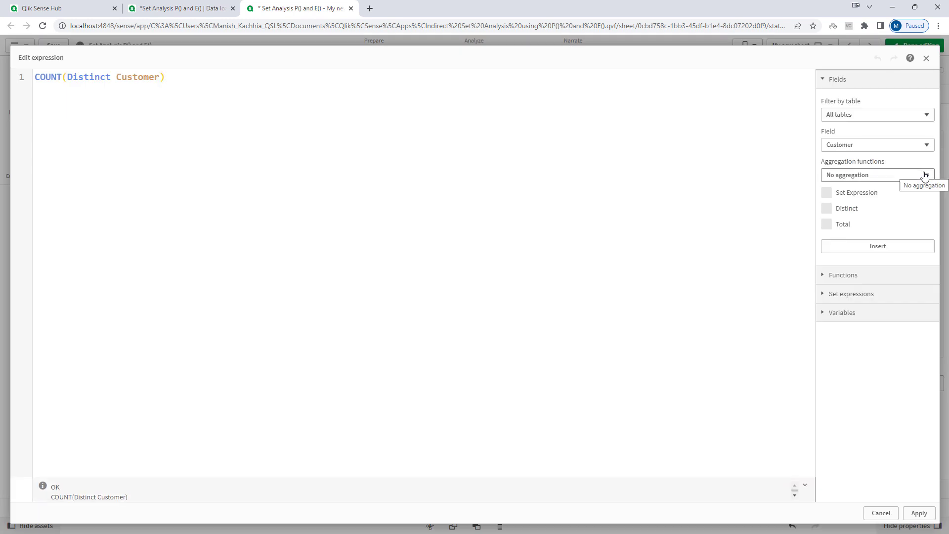
key("Left")
key("Left")
key("Left")
key("Left")
key("Left")
key("Left")
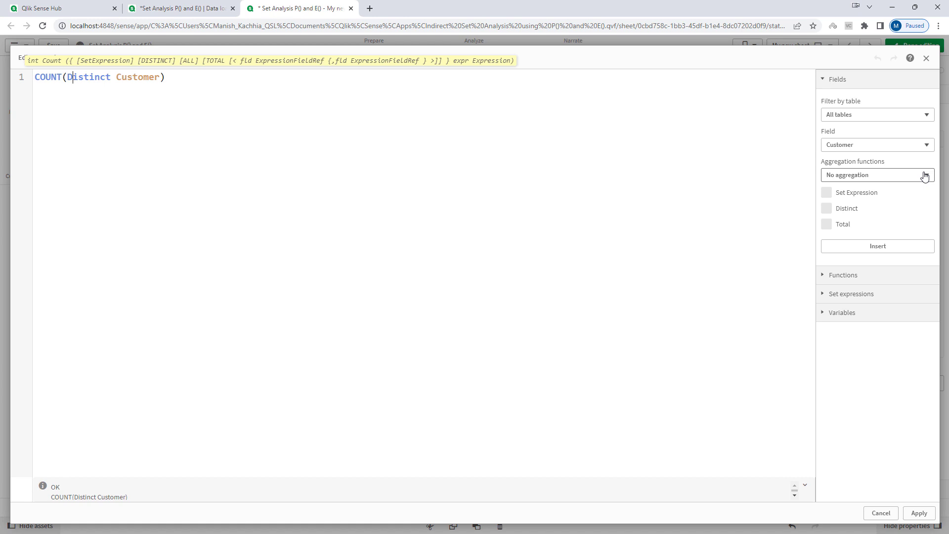
type("{<")
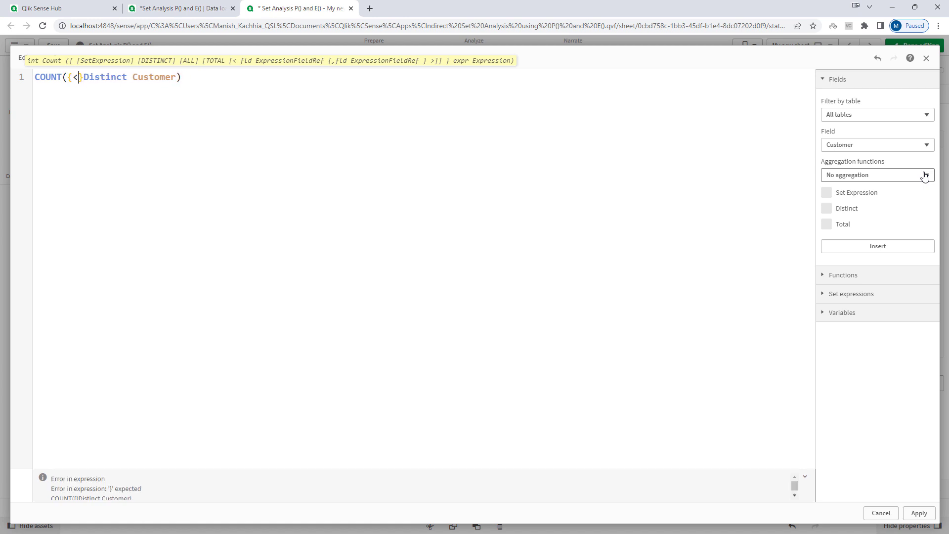
type(">")
key("Left")
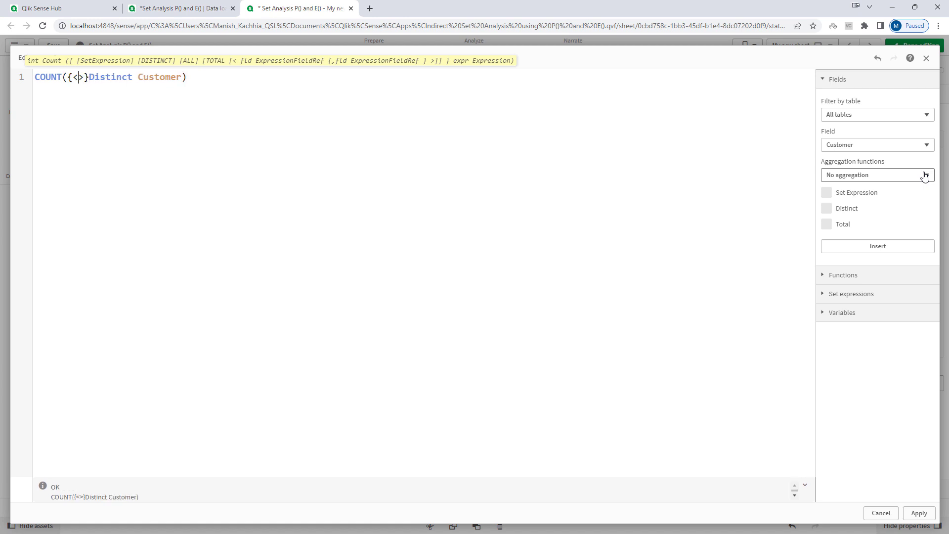
Restrict the distinct customer count with the set modifier Product = {'Laptop'}, apply it and finish editing the sheet.
type("Product = {")
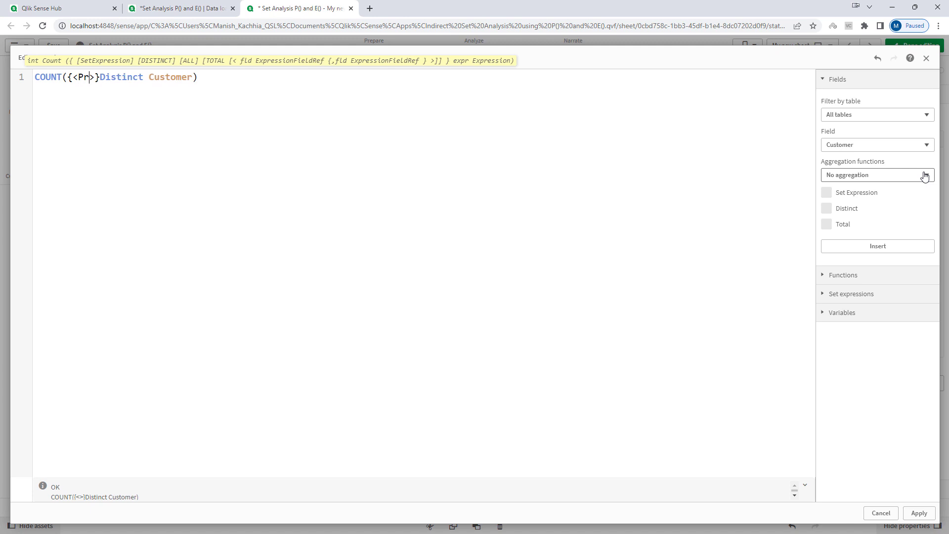
type("}")
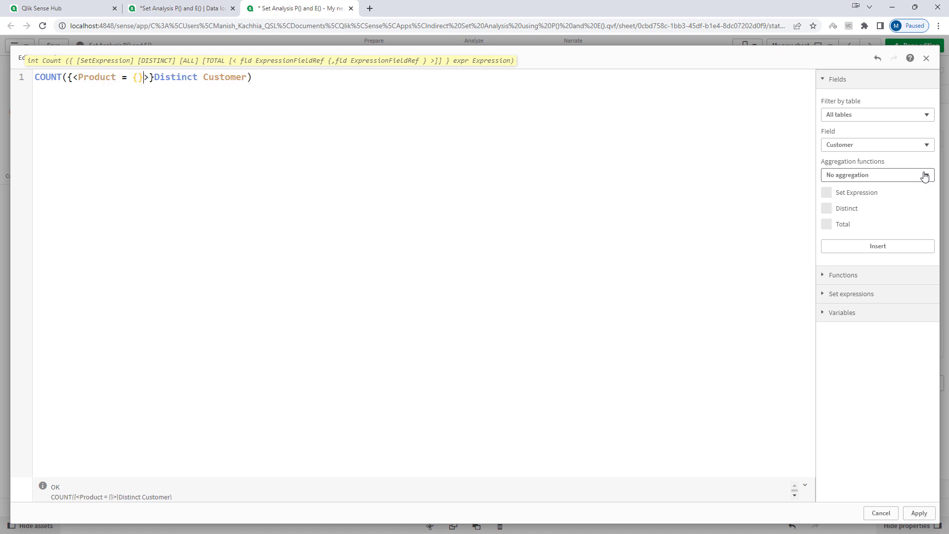
type("''")
key("Left")
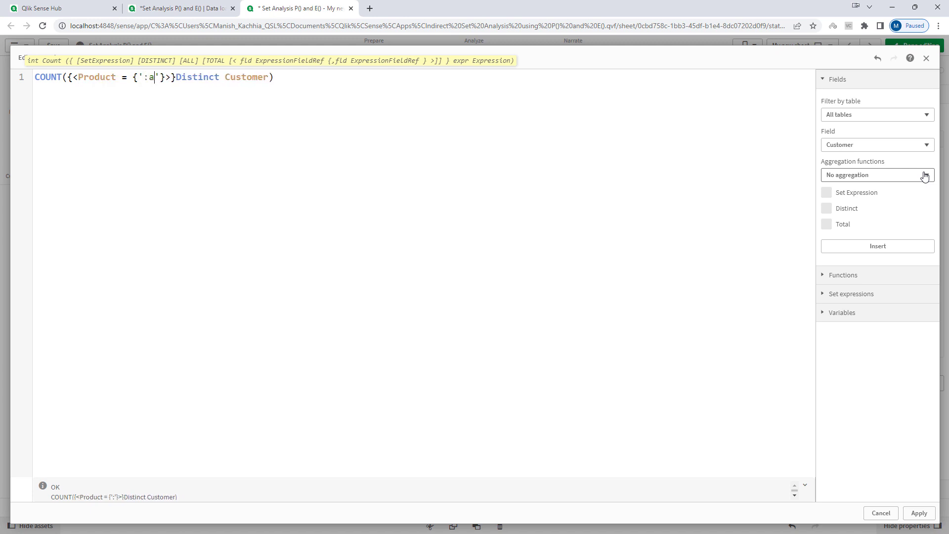
type("Laptop")
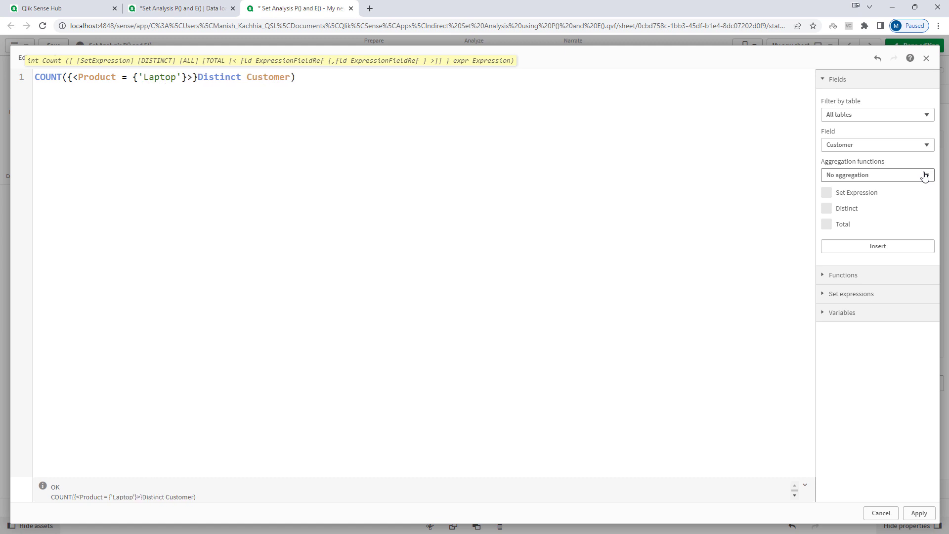
left_click(917, 513)
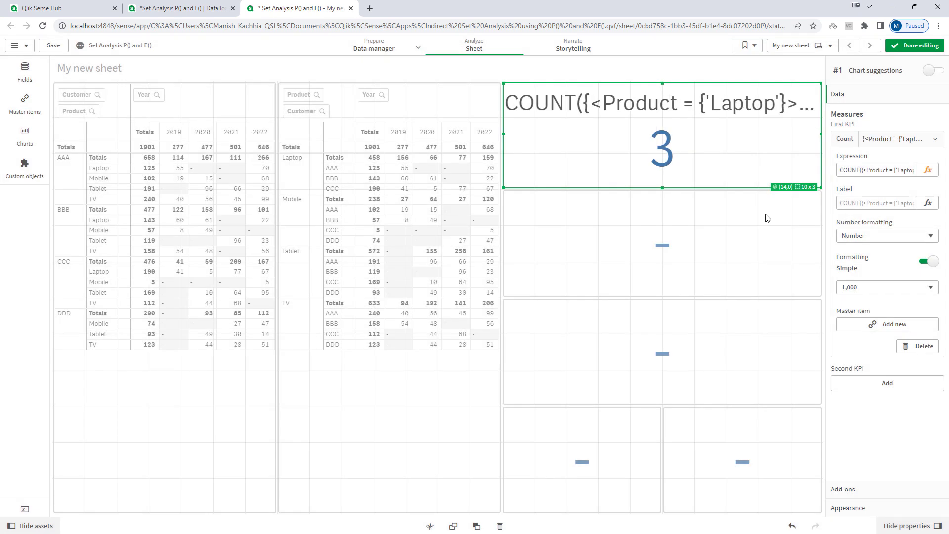
left_click(909, 45)
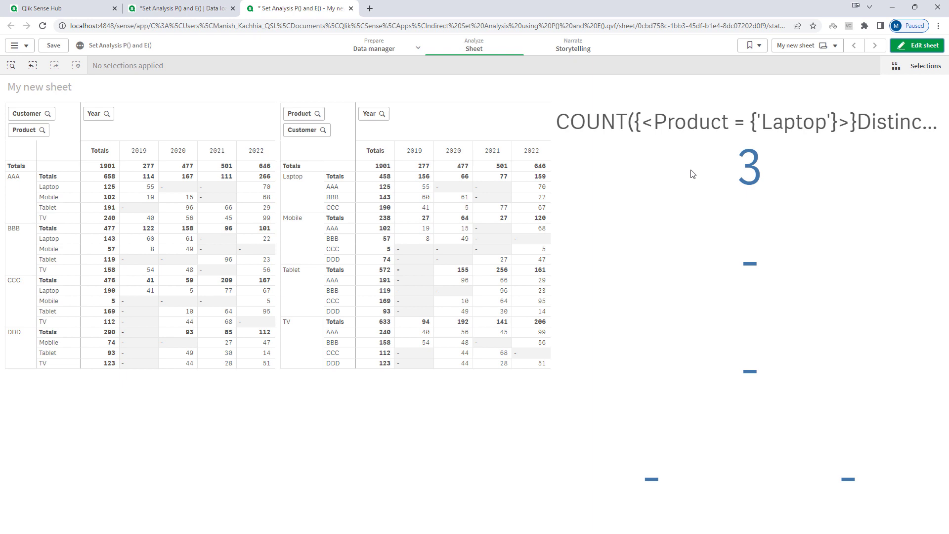
Copy the top KPI's COUNT expression into the expression of the empty third KPI.
left_click(922, 54)
left_click(891, 170)
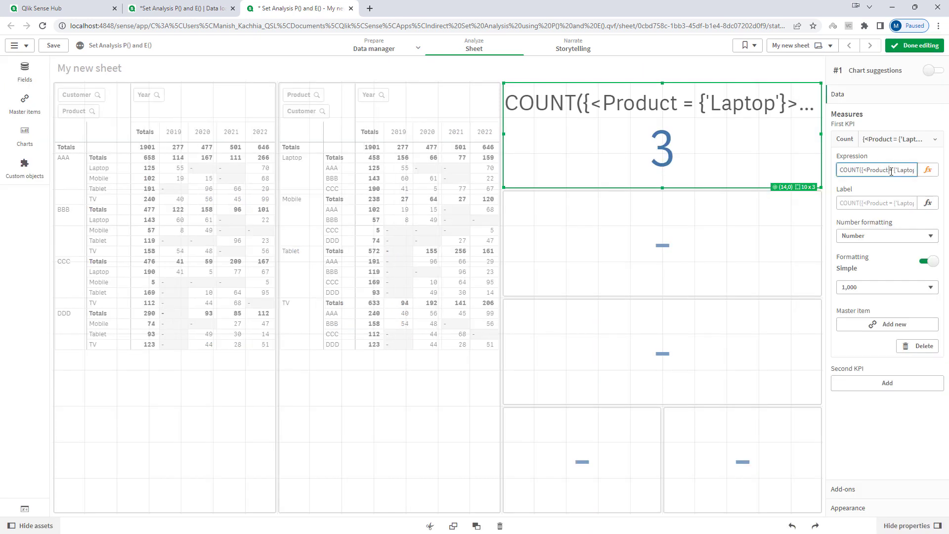
key("ctrl+a")
left_click(625, 353)
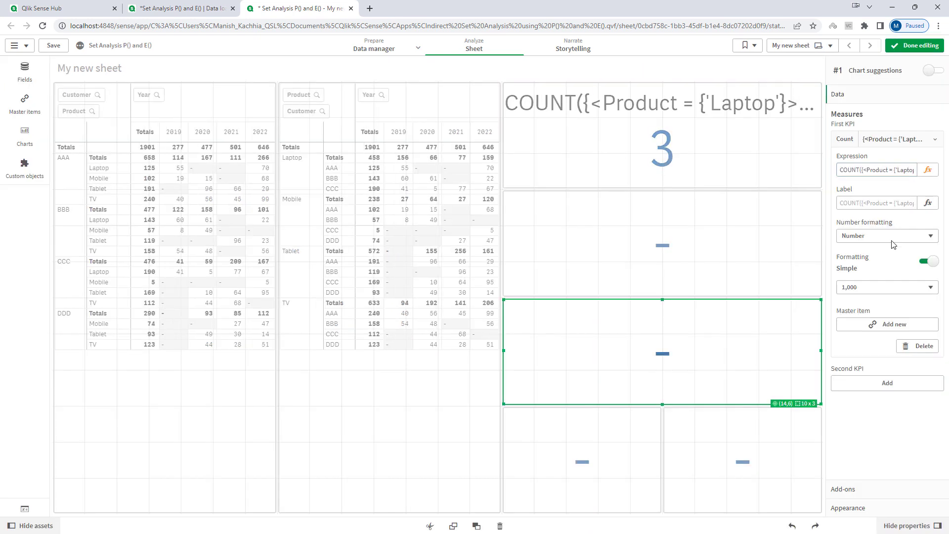
left_click(928, 170)
type("COUNT({<Product = {'Laptop'}>}Distinct Customer)")
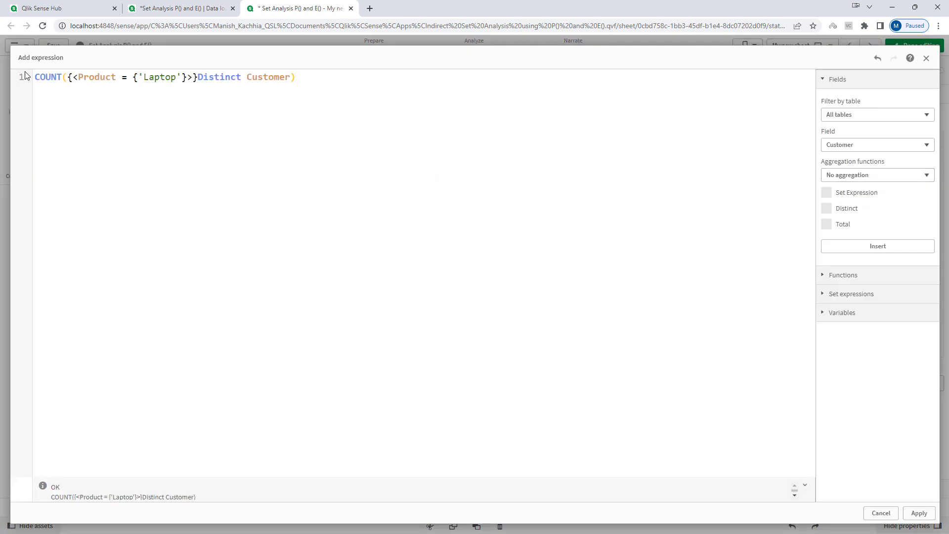
Change the third KPI's expression to SUM({<Product = {'Laptop'}>}Sales), apply it and finish editing the sheet.
double_click(42, 77)
type("SUM")
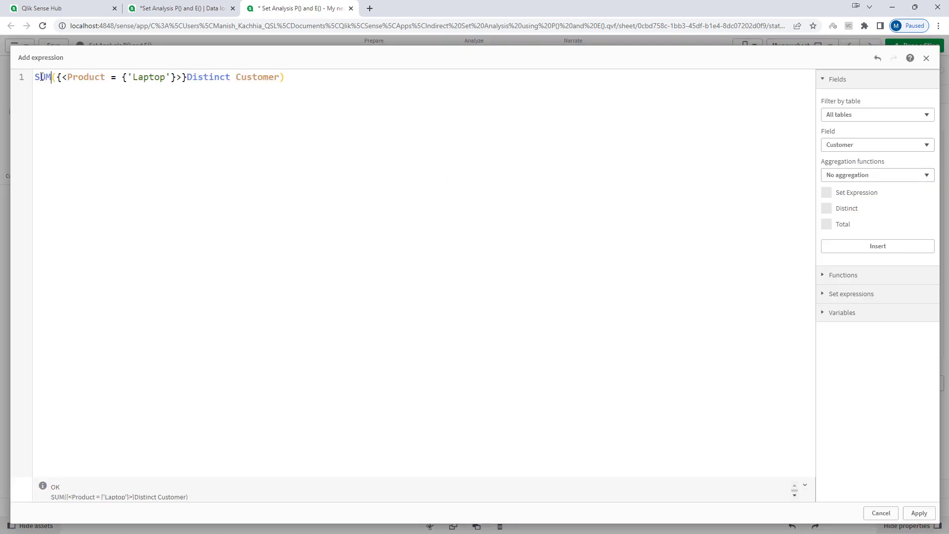
key("End")
key("Left")
key("ctrl+shift+Left")
key("ctrl+shift+Left")
type("Sales")
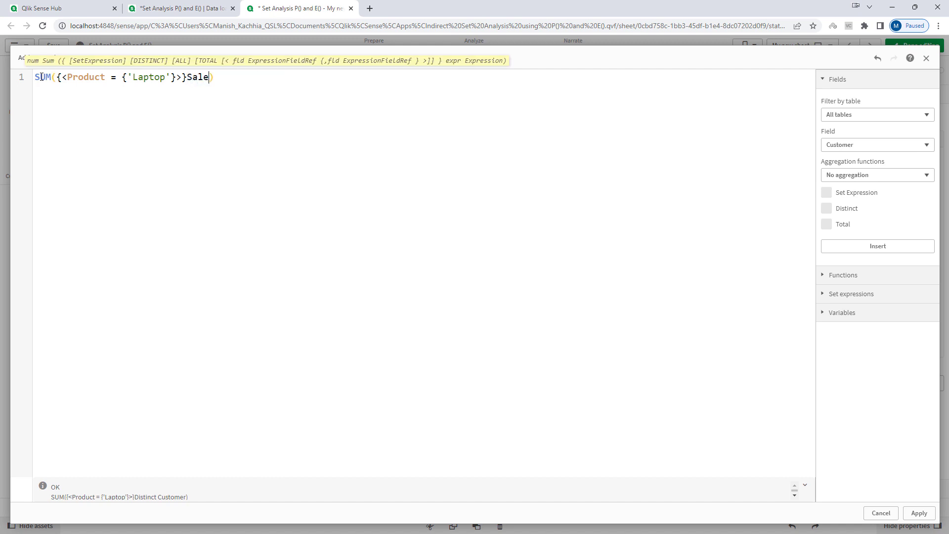
left_click(914, 513)
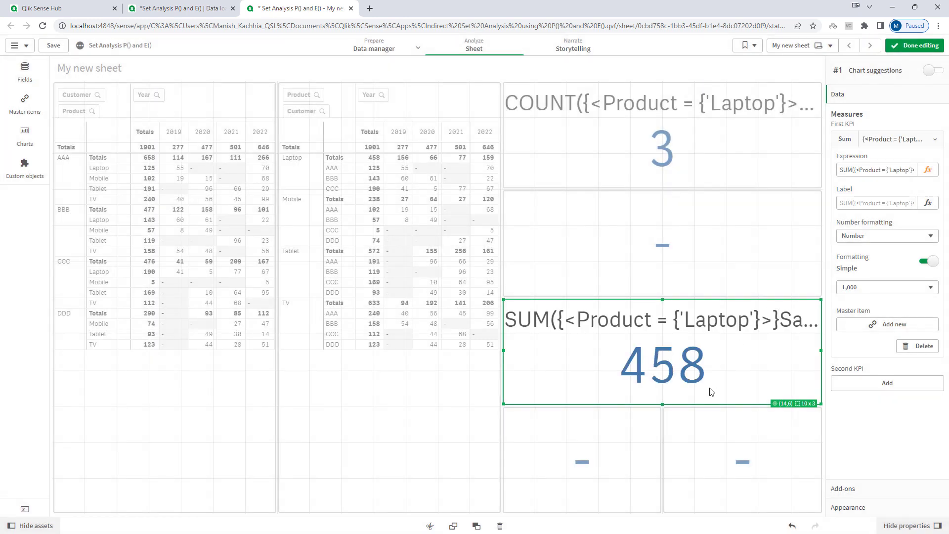
left_click(912, 46)
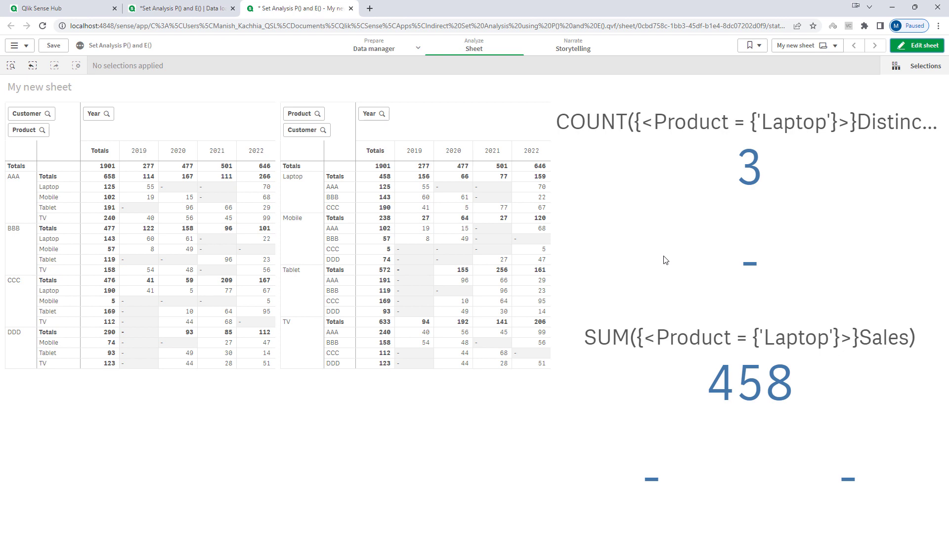
Filter the sheet to Laptop, select its customers AAA, BBB and CCC, and remove the Product selection to view all their sales.
left_click(307, 206)
left_click(535, 91)
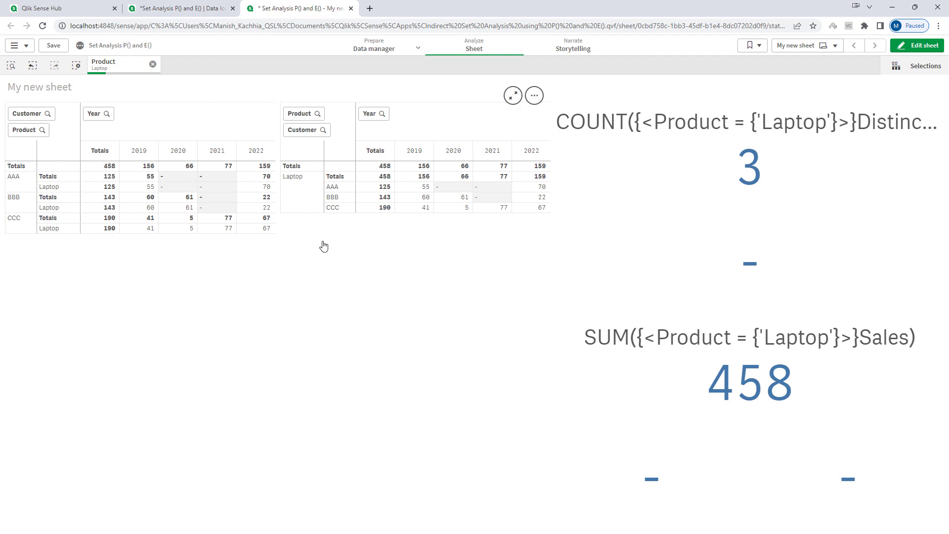
left_click_drag(336, 187, 336, 207)
left_click(534, 91)
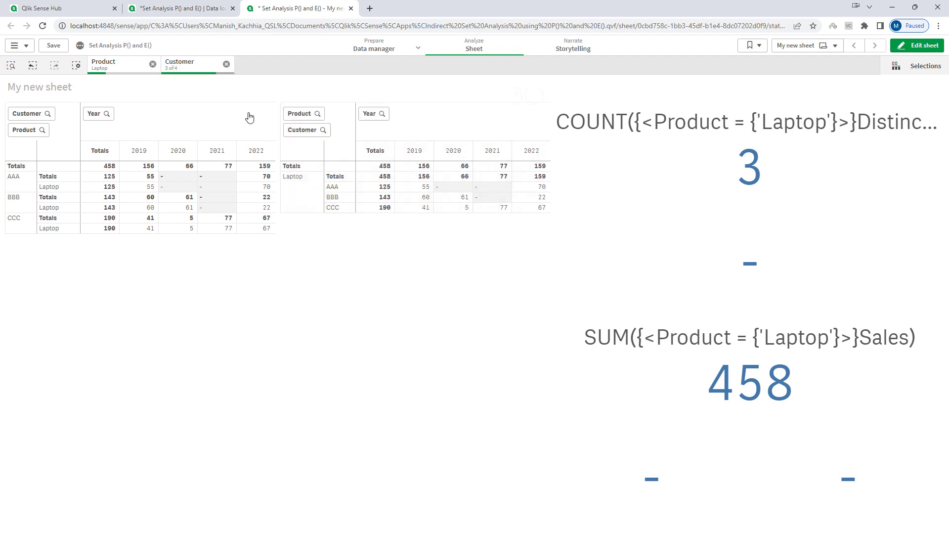
left_click(152, 64)
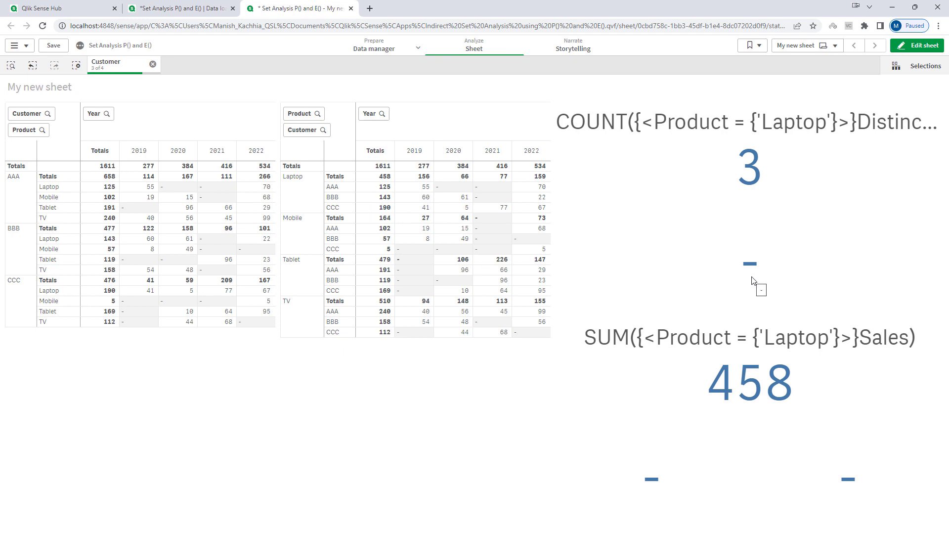
Set the empty second KPI's expression to Concat(Distinct Customer, ', '), finish editing the sheet and clear all selections.
left_click(911, 47)
left_click(693, 239)
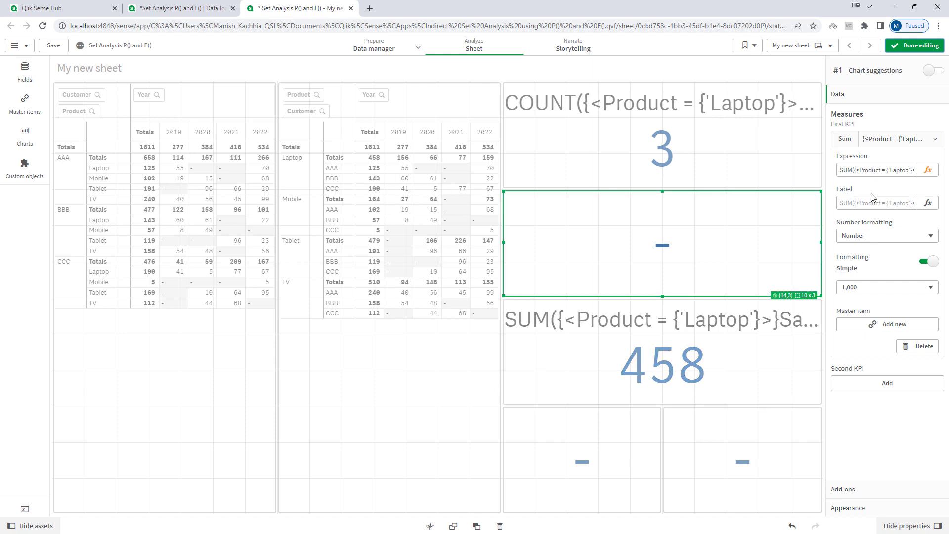
left_click(926, 170)
type("Concat")
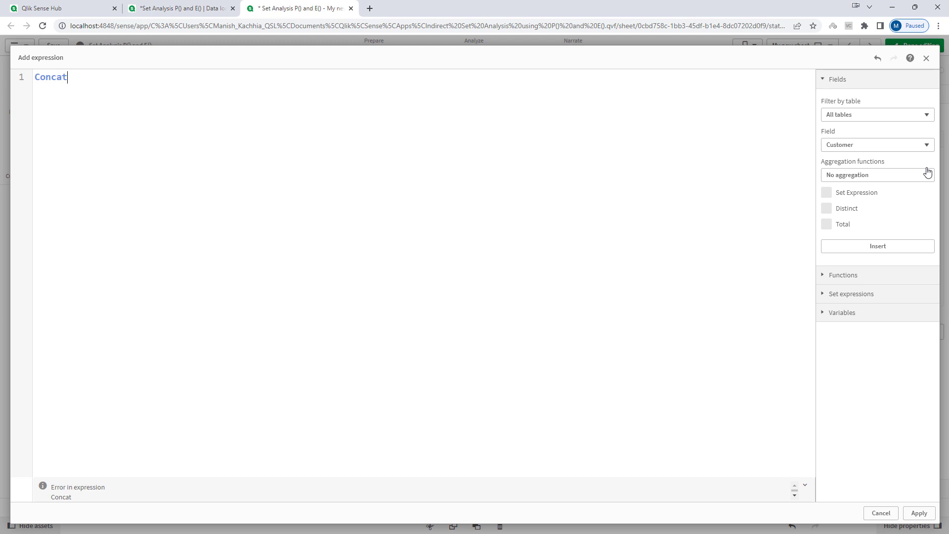
type("(Distinc")
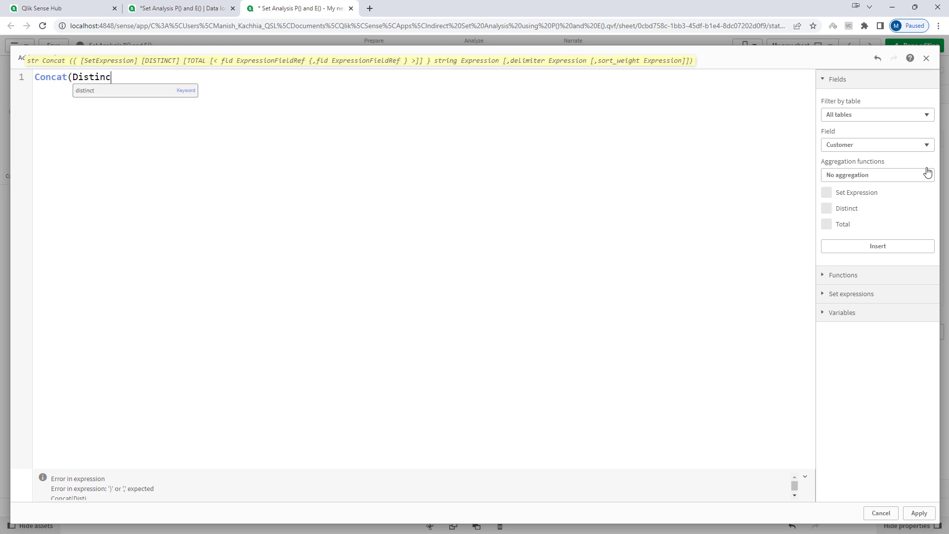
type("t Customer, ',")
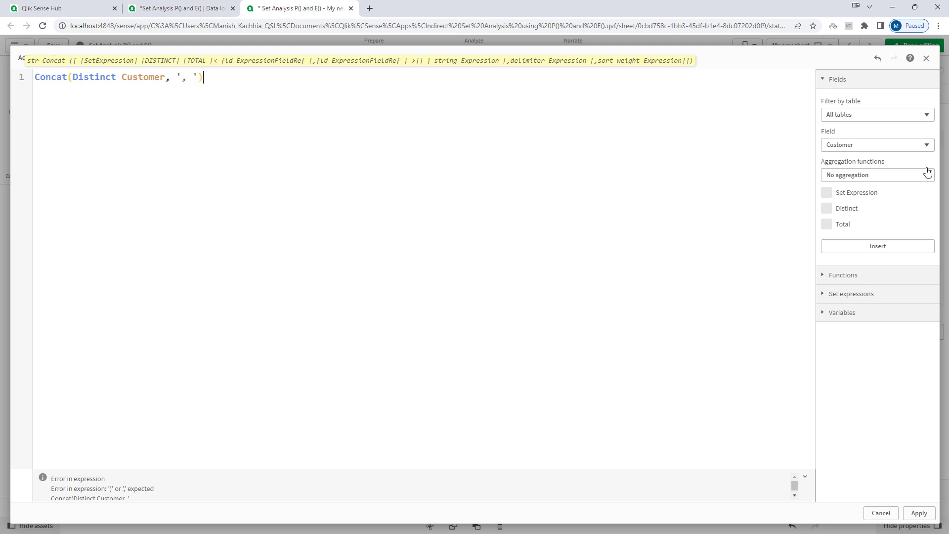
left_click(918, 513)
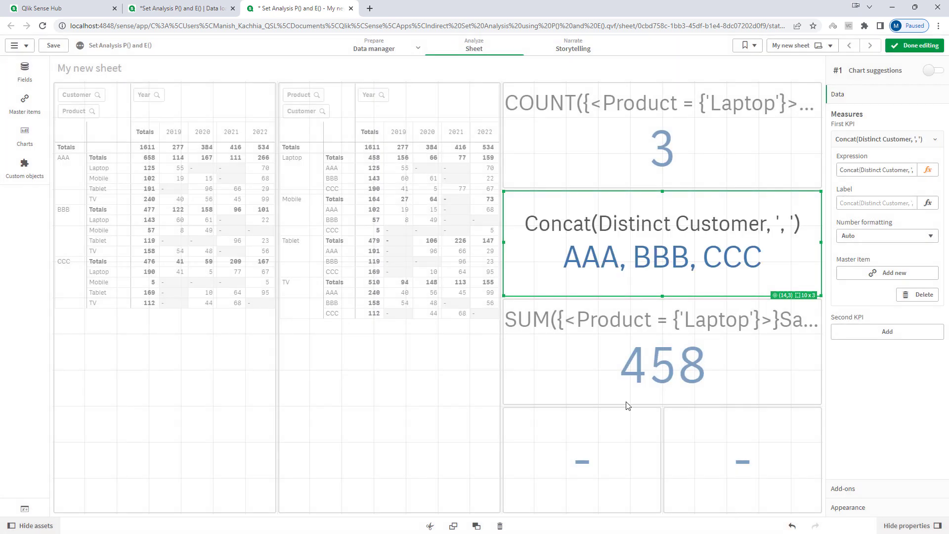
left_click(895, 45)
left_click(76, 65)
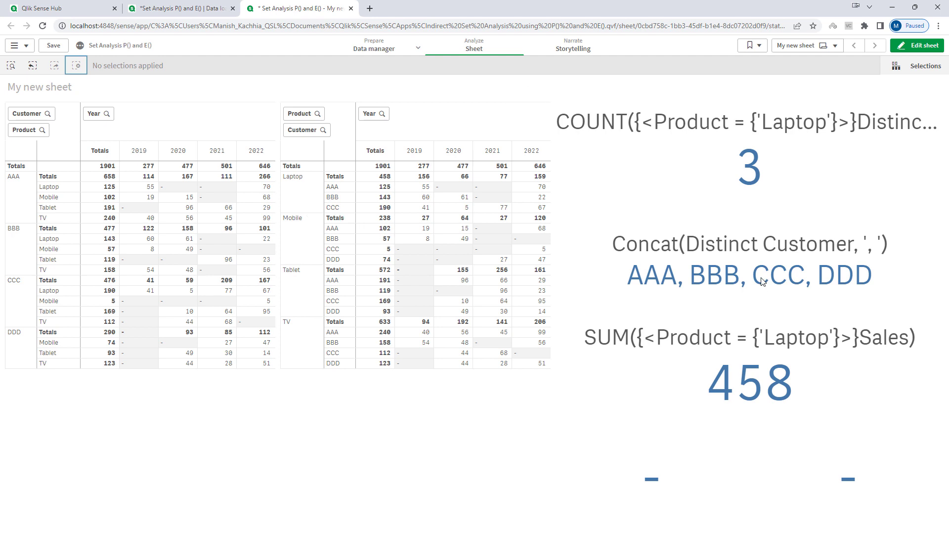
Open the sheet for editing and insert the set modifier {<Customer = P(Customer)>} before Distinct in the second KPI's Concat expression.
left_click(916, 45)
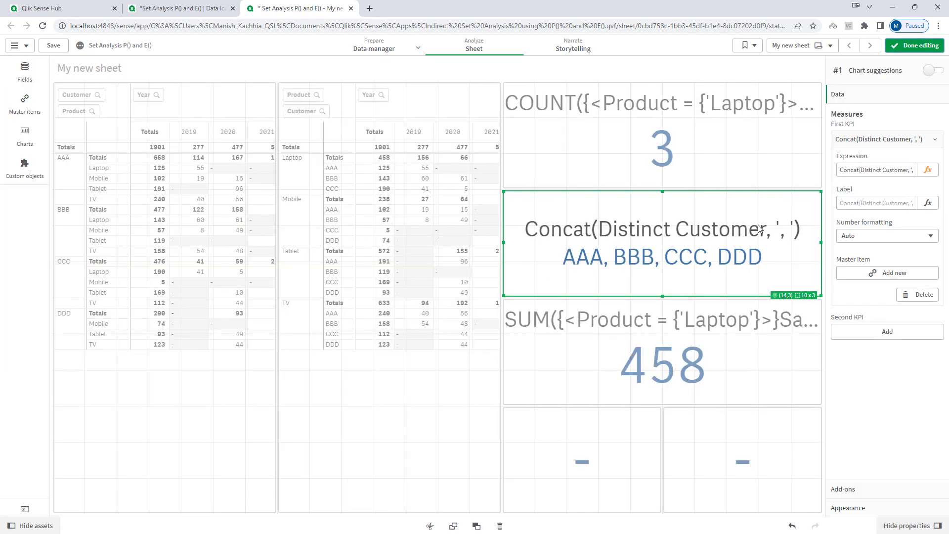
left_click(927, 170)
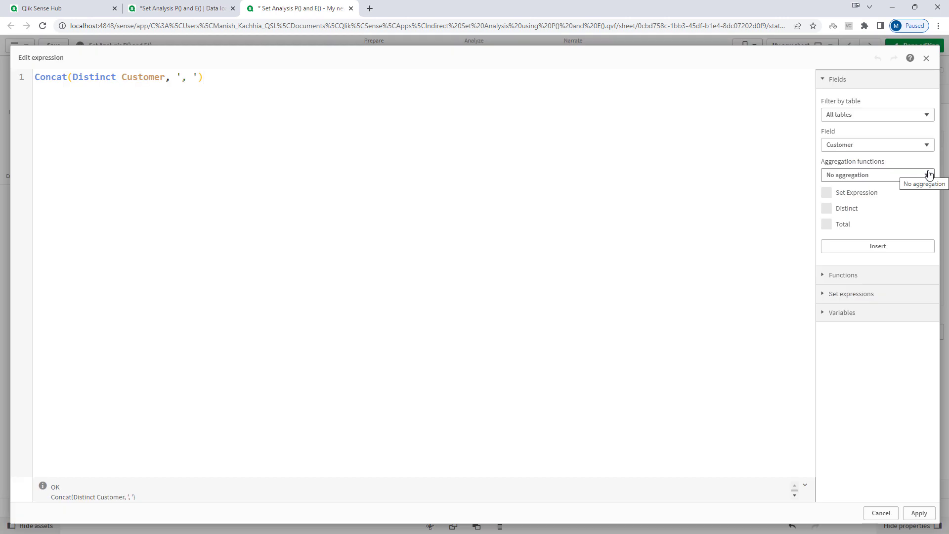
key("Left")
key("Left")
key("Left")
key("Left")
key("Left")
key("Left")
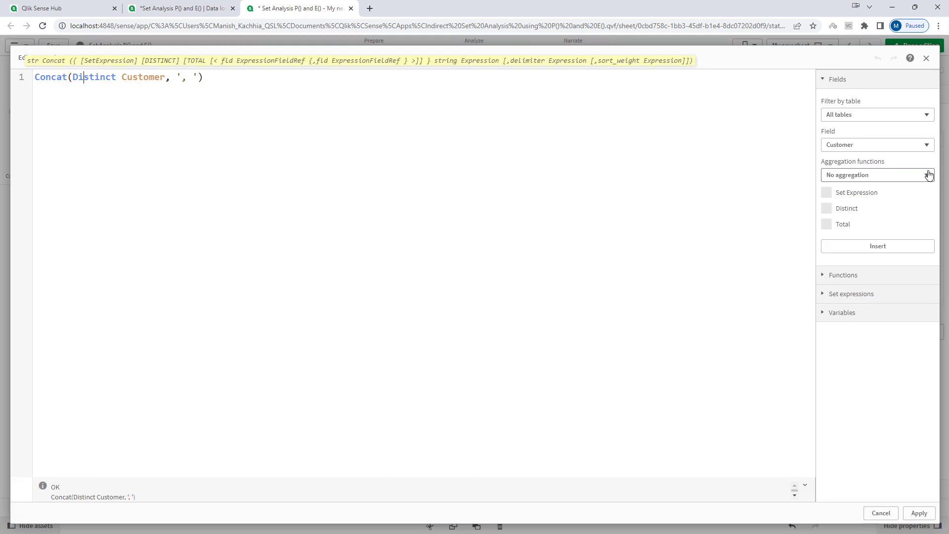
type("{<>")
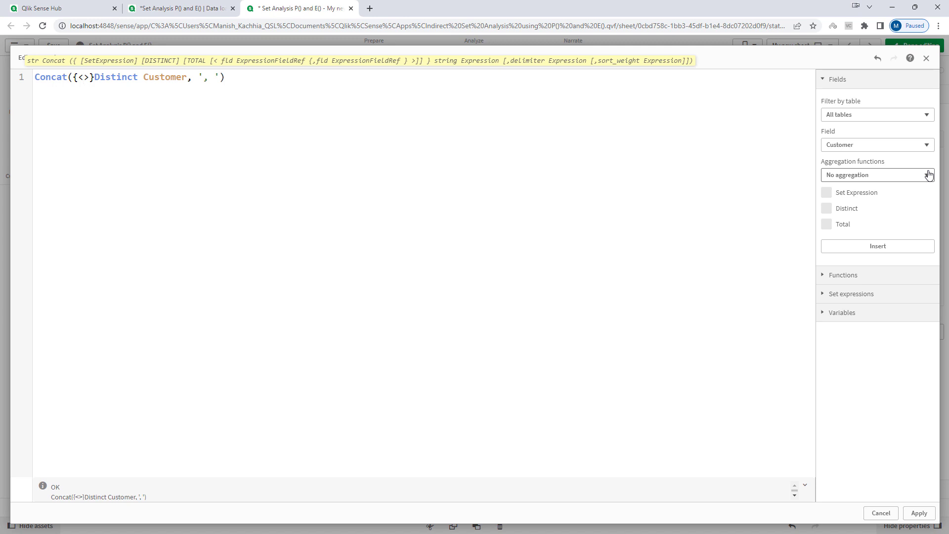
type("Customer = {")
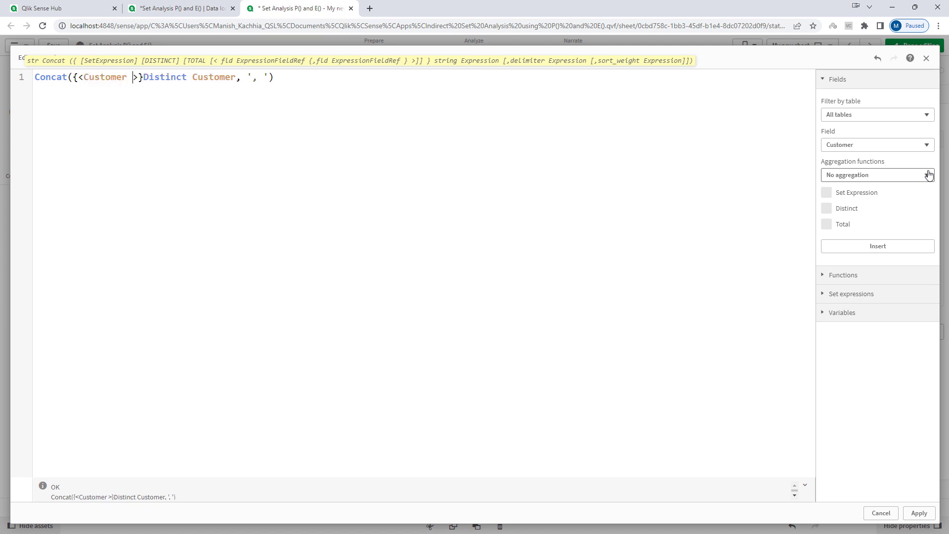
type("}")
key("Left")
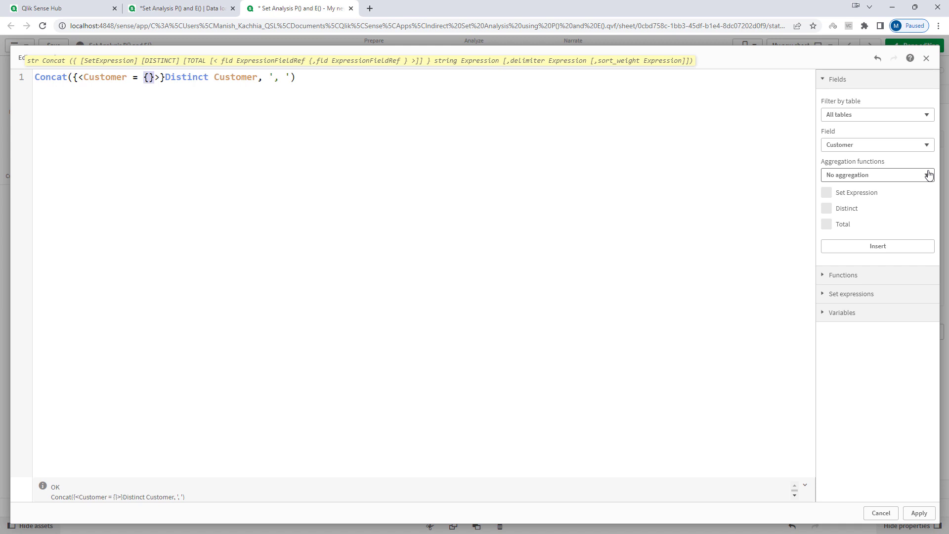
key("BackSpace")
type("P(")
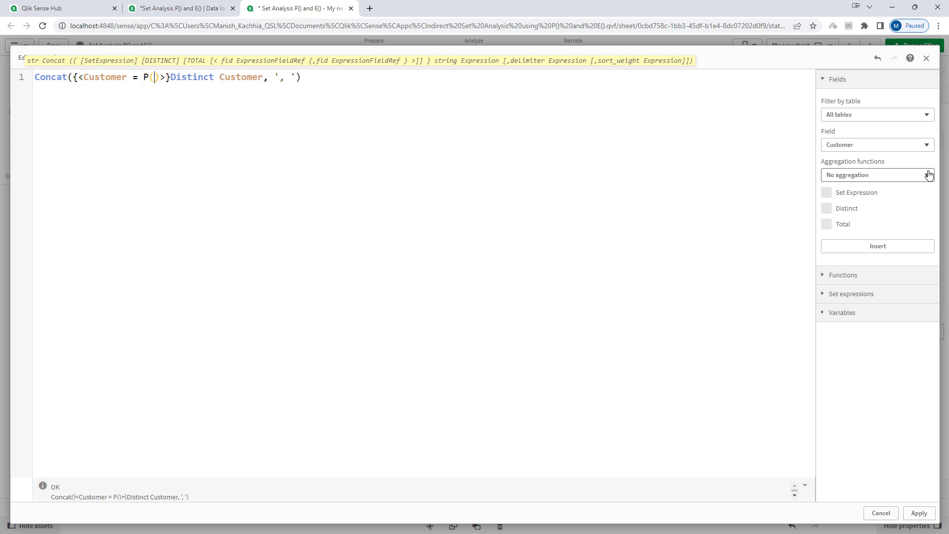
type("Customer")
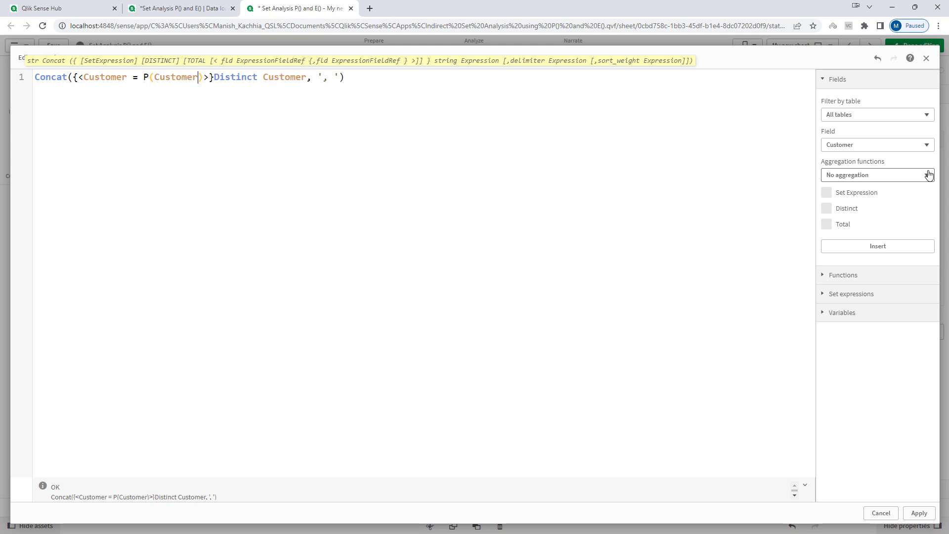
Insert {<Product = {'Laptop'}>} before Customer inside the P() function and apply the second KPI's expression.
key("shift+Left")
key("shift+Left")
key("shift+Left")
key("shift+Left")
key("shift+Left")
key("shift+Left")
key("shift+Left")
key("shift+Left")
key("shift+Left")
key("shift+Left")
key("shift+Left")
key("shift+Left")
key("shift+Left")
key("shift+Left")
key("shift+Left")
key("shift+Left")
key("shift+Left")
key("shift+Left")
key("shift+Left")
key("shift+Left")
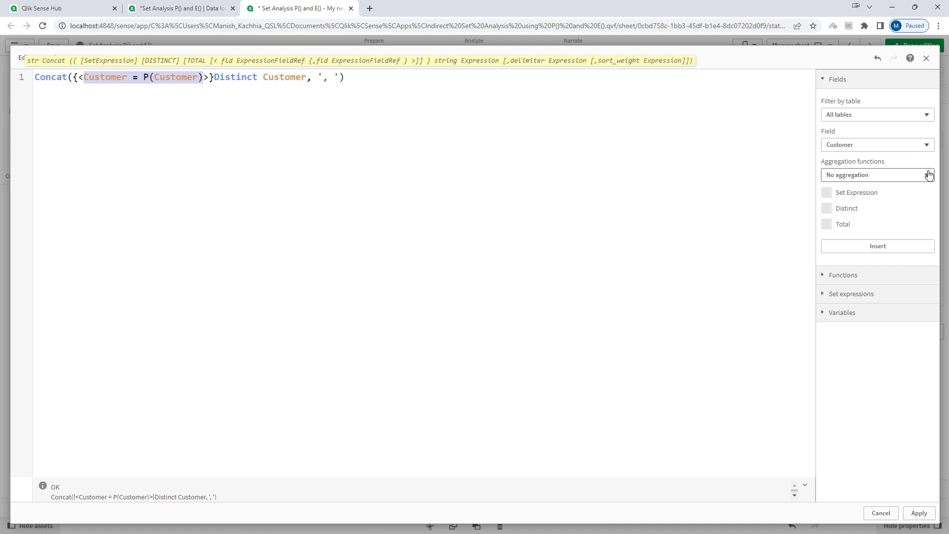
key("Right")
key("Right")
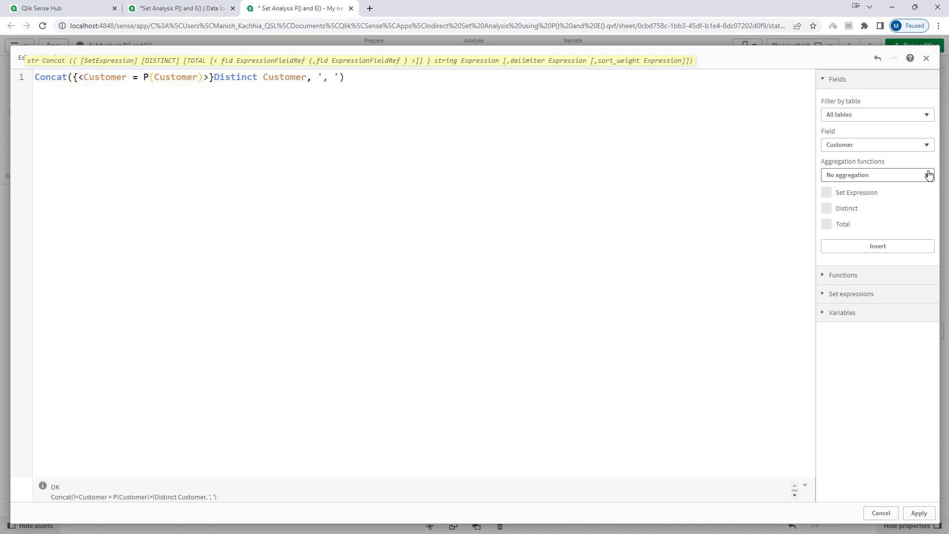
type("{}")
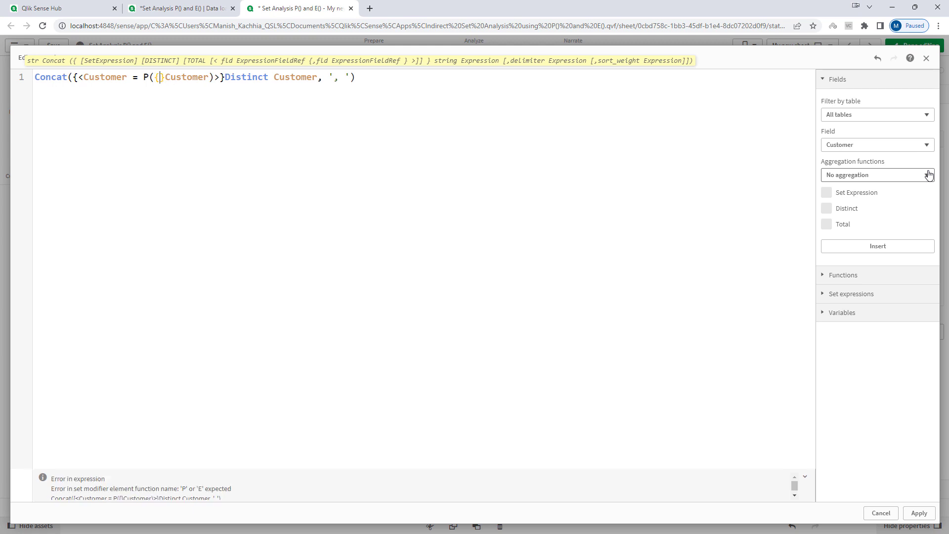
type("<>")
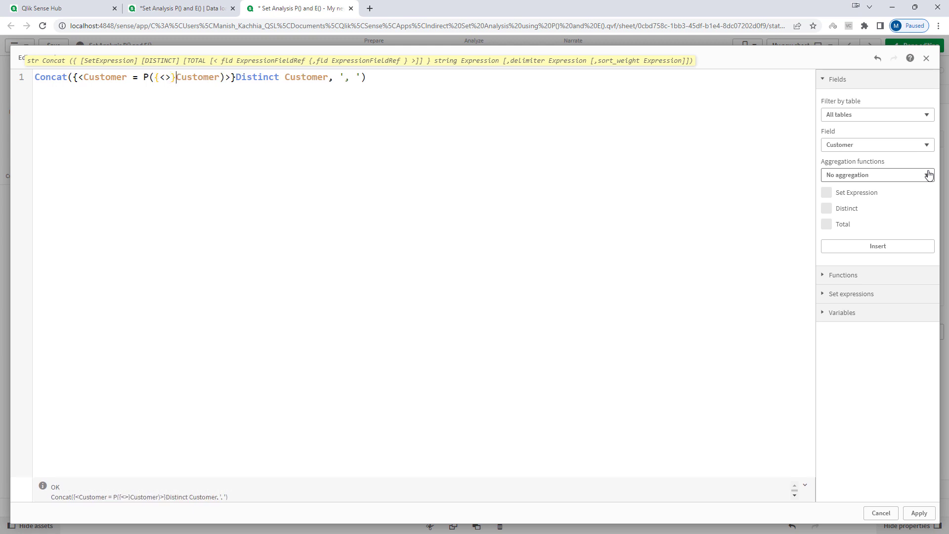
key("Left")
key("Left")
type("Product = {")
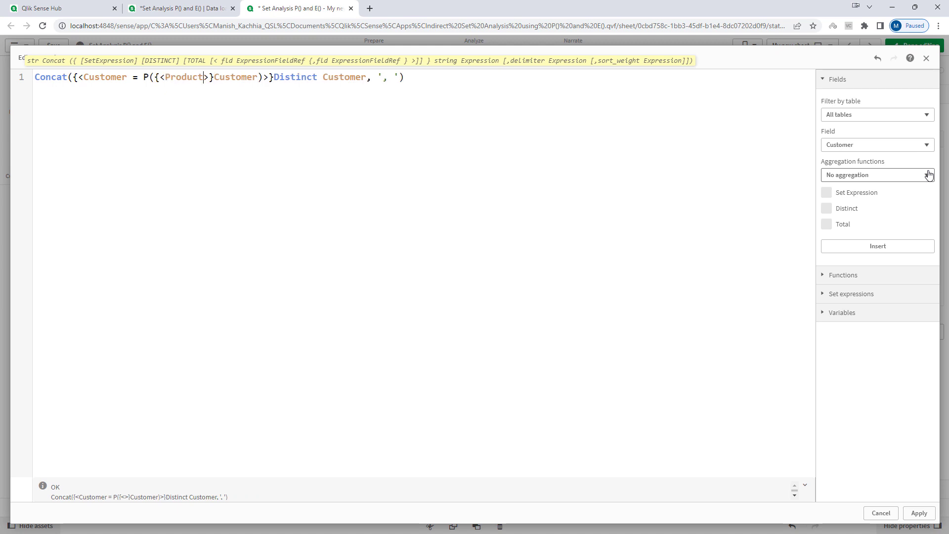
type("}")
type("'")
type("Laptop")
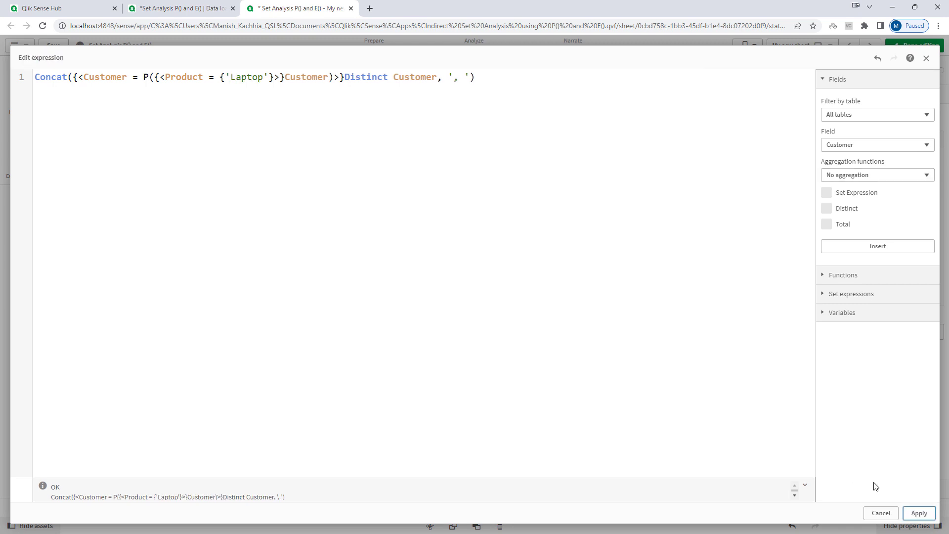
left_click(918, 513)
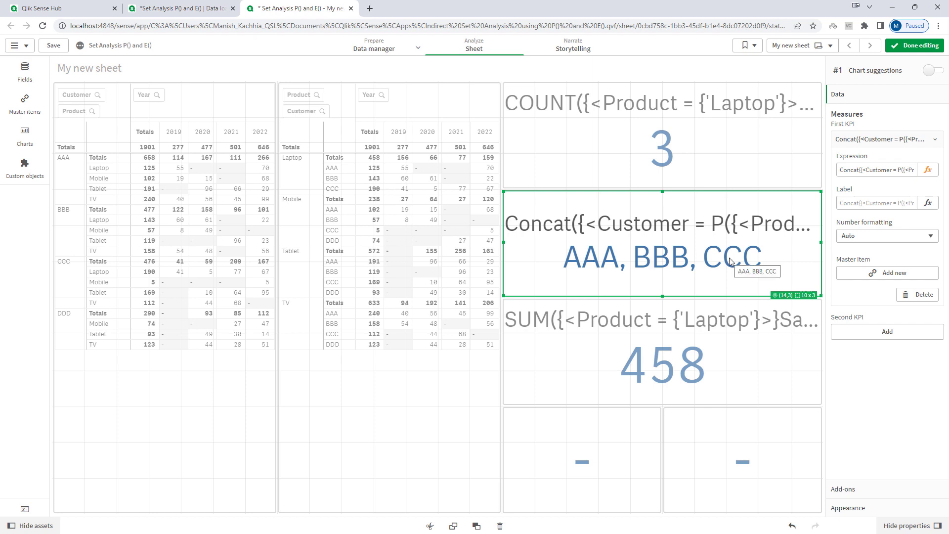
Remove the whole set expression from the second KPI so that it reads Concat(Distinct Customer, ', '), and apply it.
left_click(927, 170)
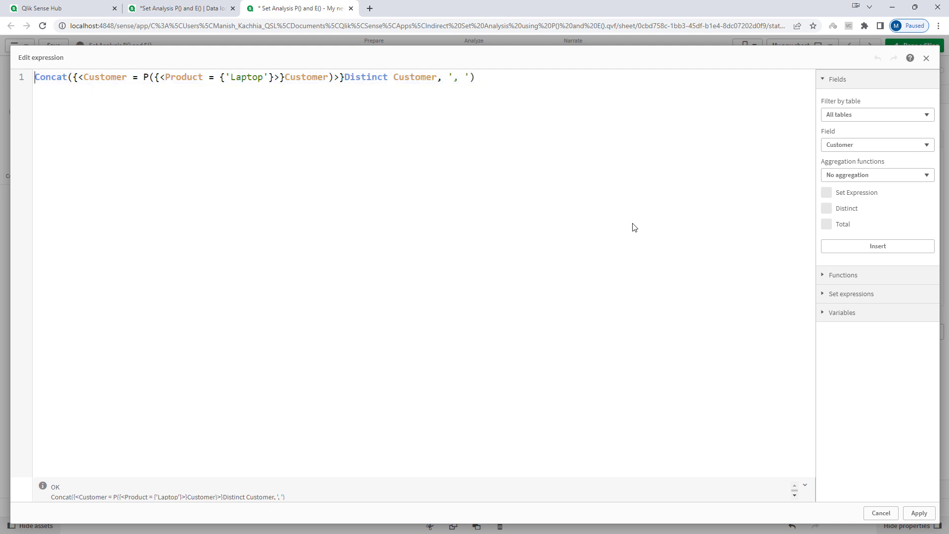
key("Right")
key("Right")
key("Right")
key("shift+Right")
key("shift+Right")
key("shift+Right")
key("shift+Right")
key("shift+Right")
key("shift+Right")
key("shift+Right")
key("shift+Right")
key("shift+Right")
key("shift+Right")
key("shift+Right")
key("shift+Right")
key("shift+Right")
key("shift+Right")
key("shift+Right")
key("shift+Right")
key("shift+Right")
key("shift+Right")
key("shift+Right")
key("shift+Right")
key("shift+Right")
key("shift+Right")
key("shift+Right")
key("shift+Right")
key("shift+Right")
key("shift+Right")
key("shift+Right")
key("shift+Right")
key("shift+Right")
key("shift+Right")
key("shift+Right")
key("shift+Right")
key("shift+Right")
key("shift+Right")
key("shift+Right")
key("shift+Right")
key("shift+Right")
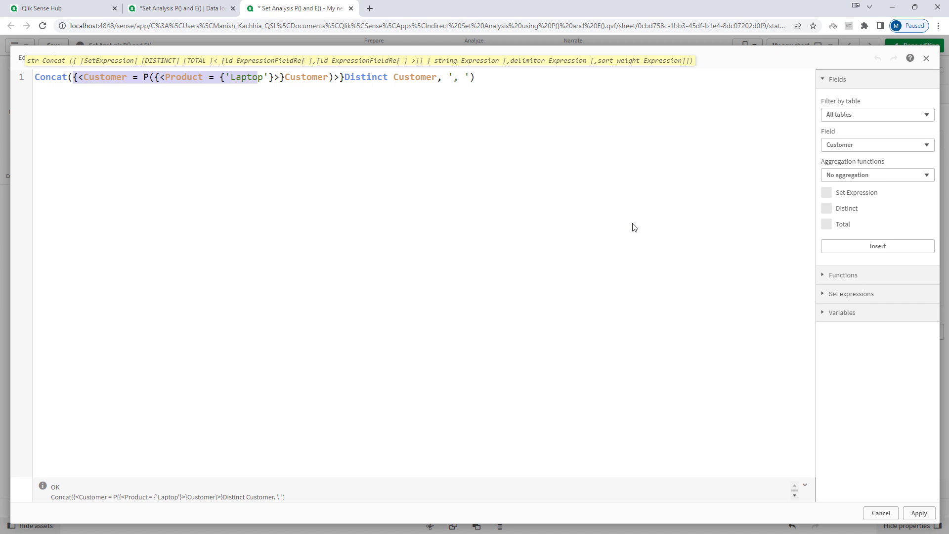
key("Delete")
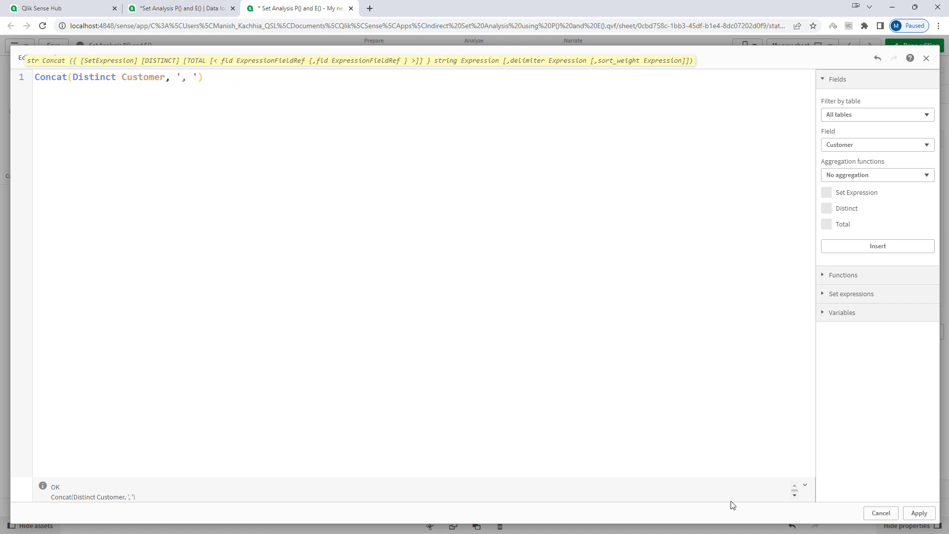
left_click(915, 513)
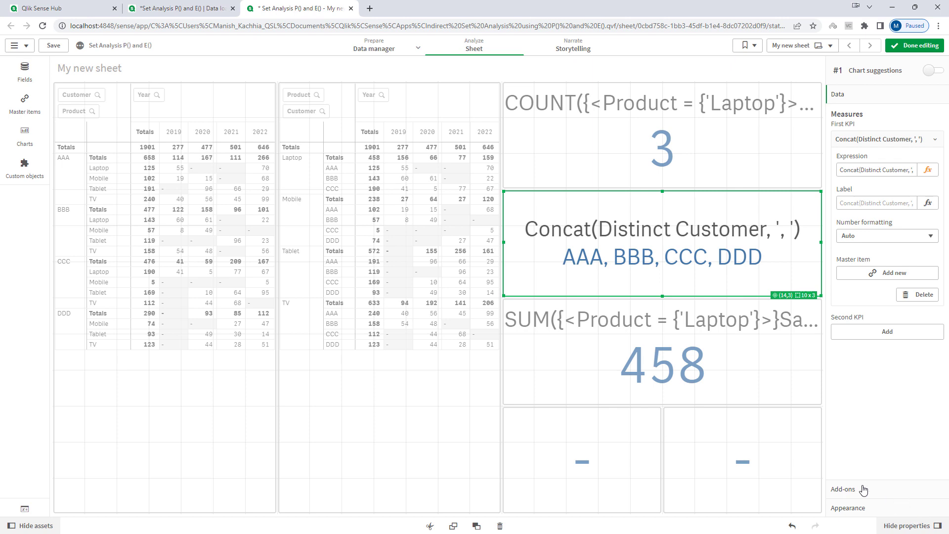
Reopen the second KPI's expression and add {<Customer = P(Customer)>} before Distinct in the Concat function.
left_click(928, 171)
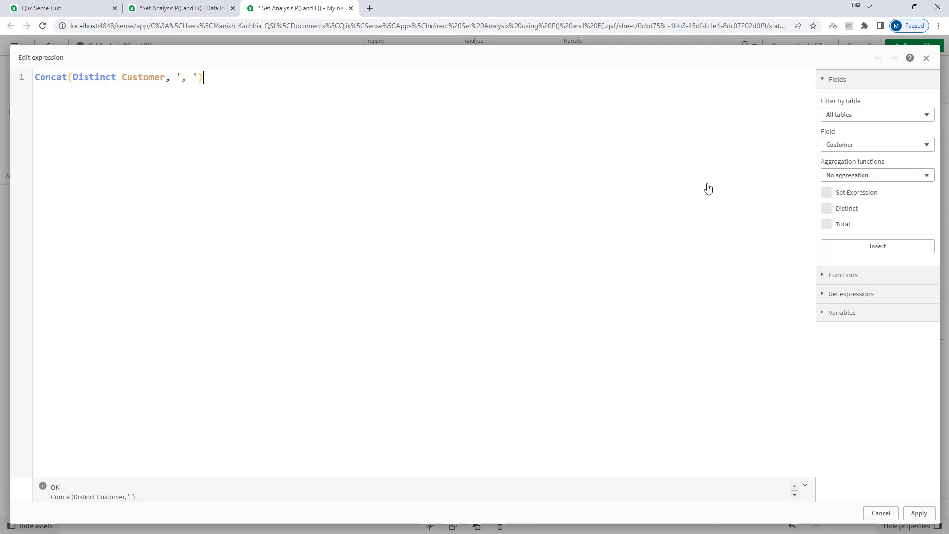
left_click(72, 77)
type("{")
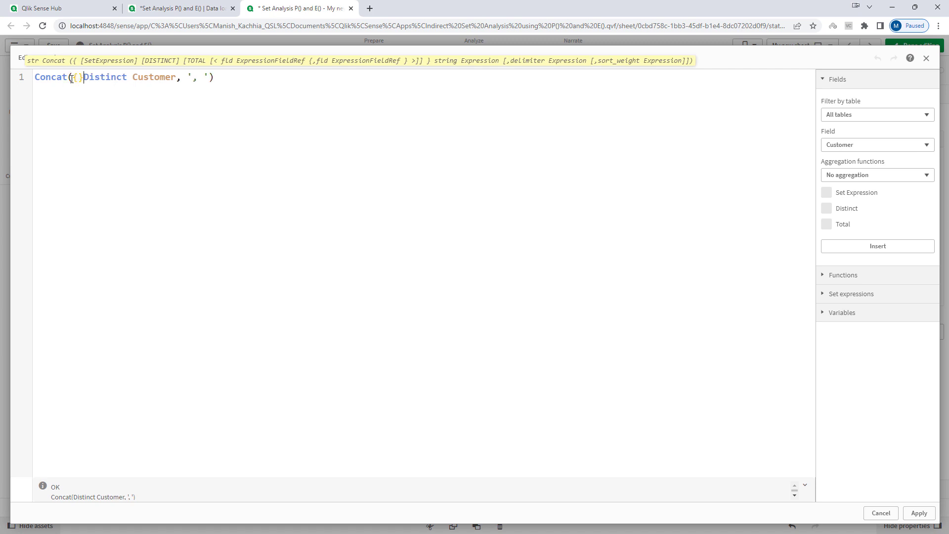
type("<>")
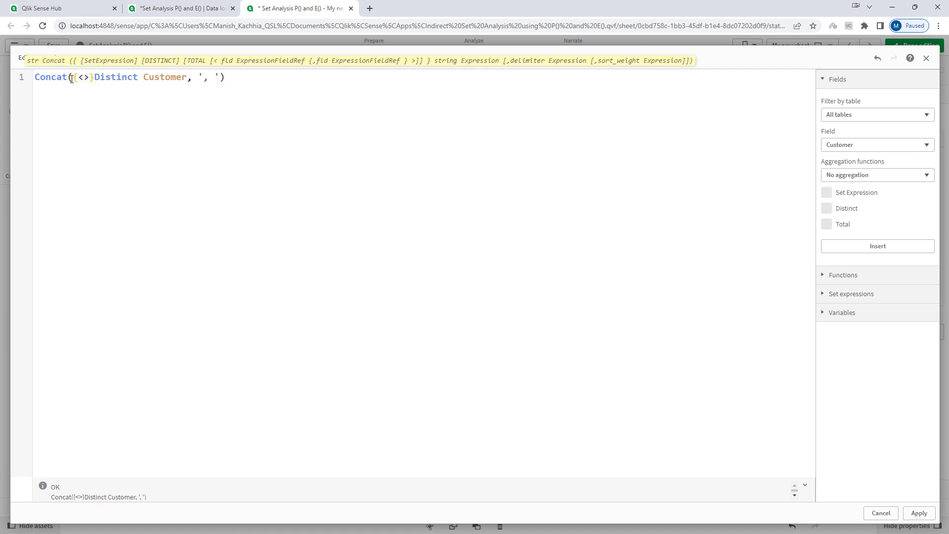
type("Customer = P(Customer")
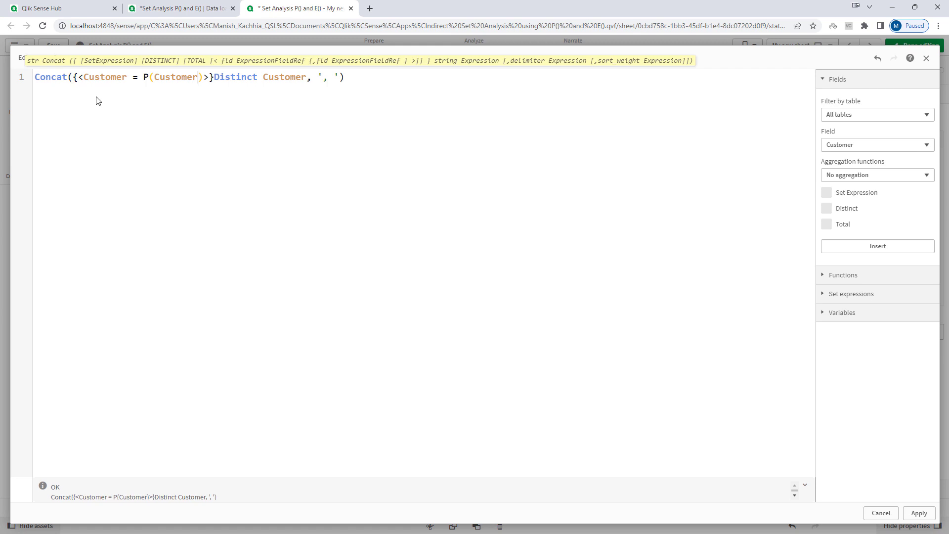
double_click(97, 78)
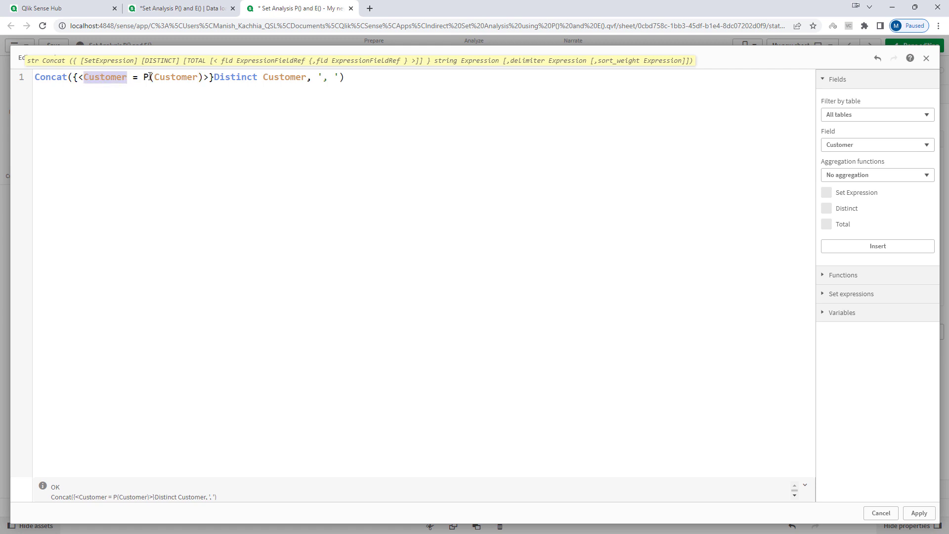
left_click_drag(144, 77, 203, 78)
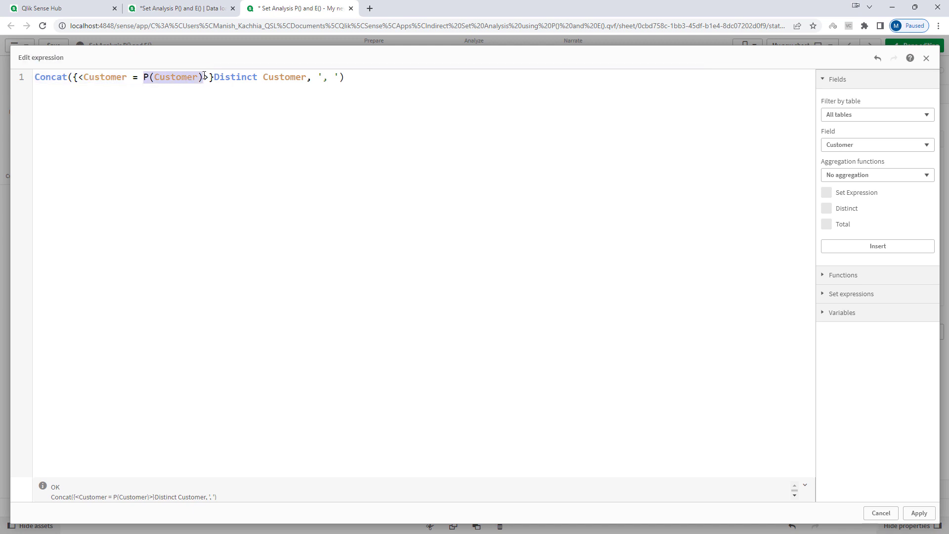
Restrict the P() function to laptop buyers with {<Product = {'Laptop'}>} before its Customer field, and apply the expression.
left_click(154, 79)
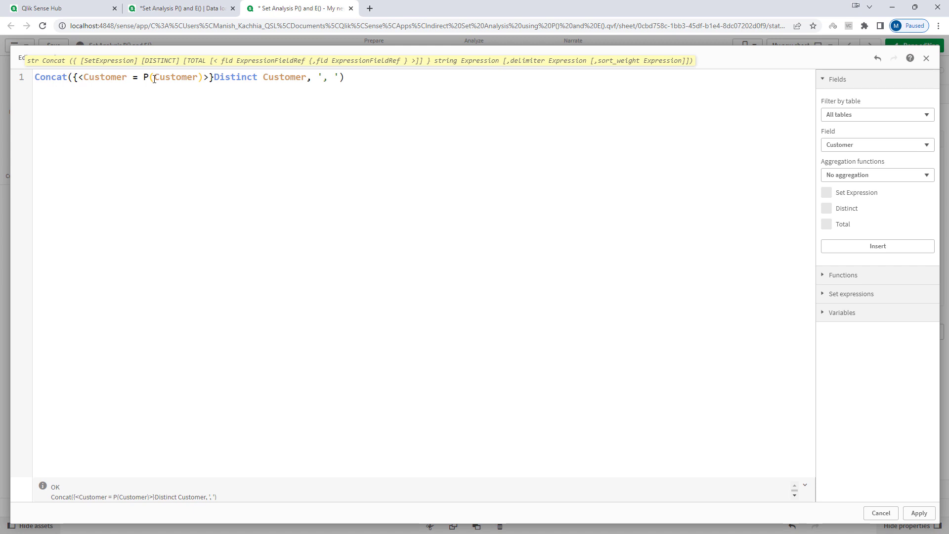
type("{<>")
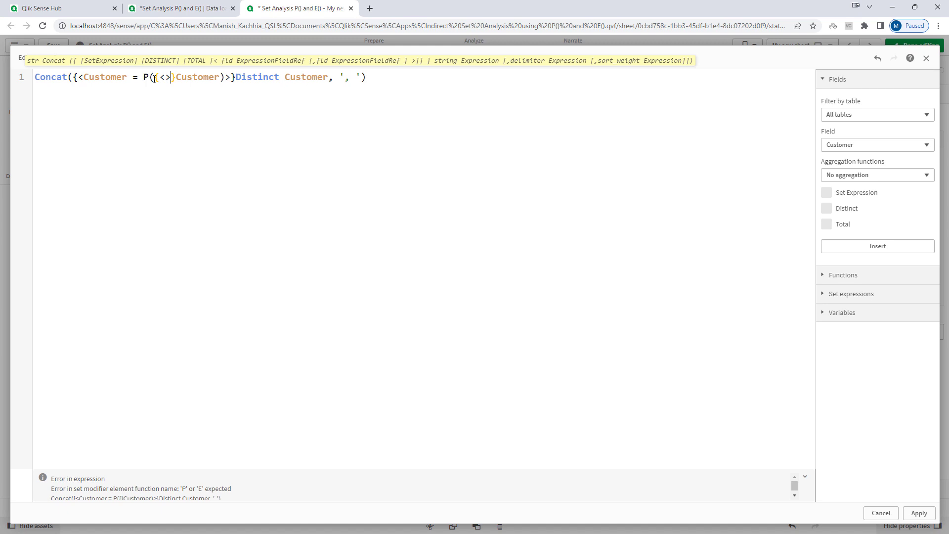
key("Left")
type("Product = ")
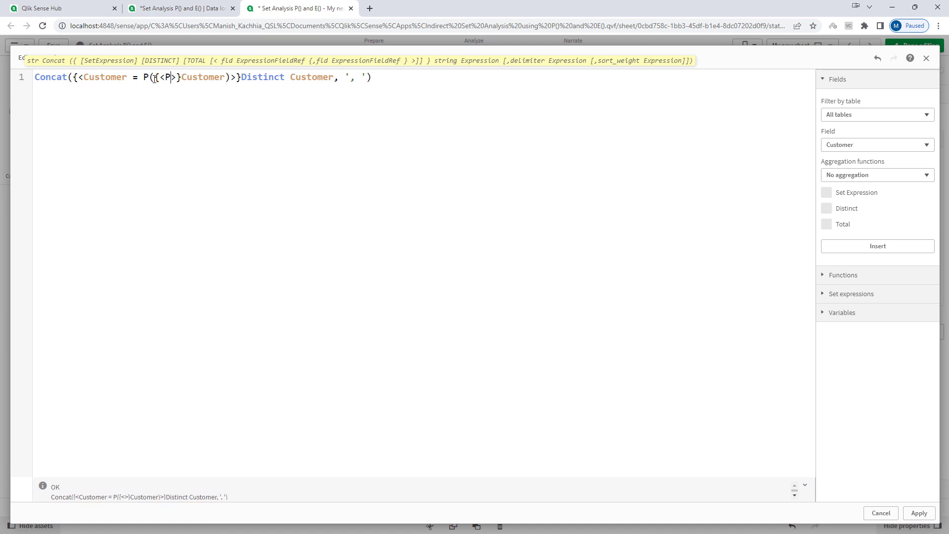
type("{'")
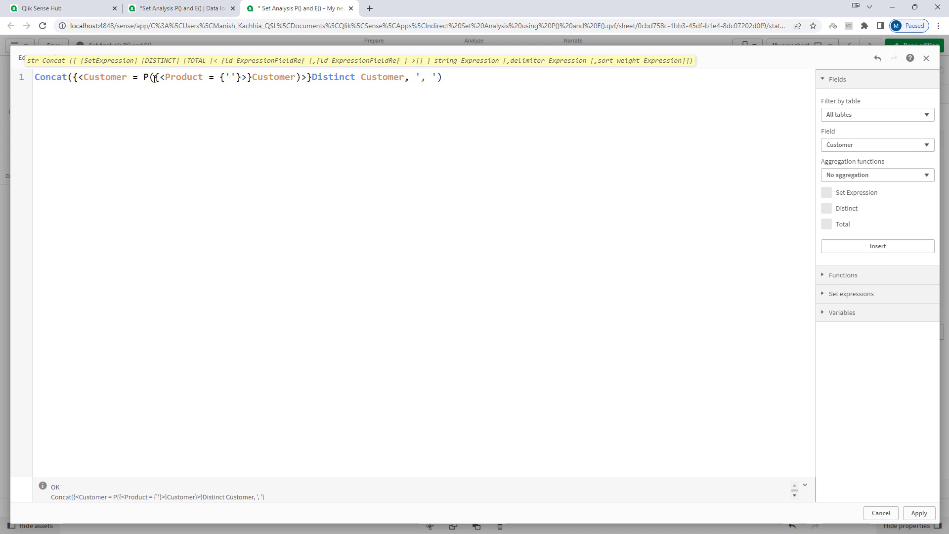
type("Laptop")
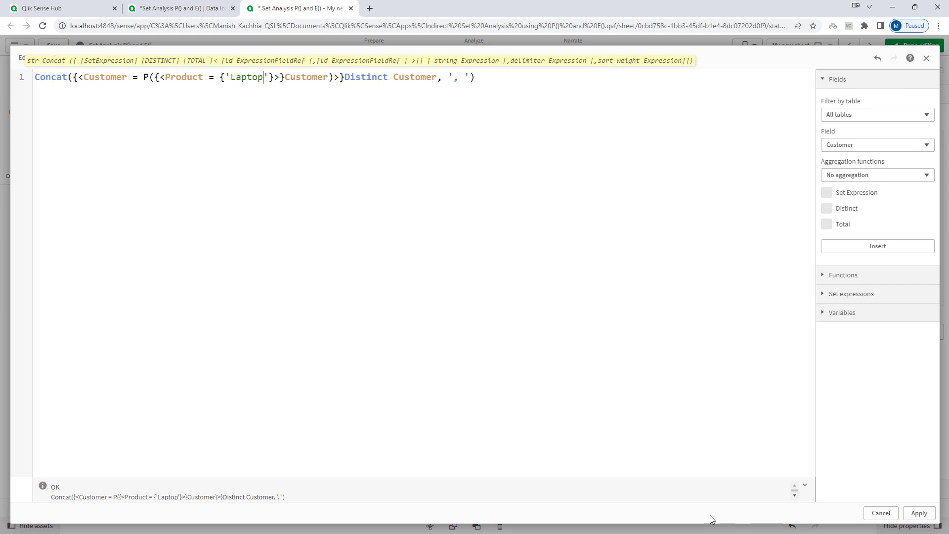
left_click(918, 513)
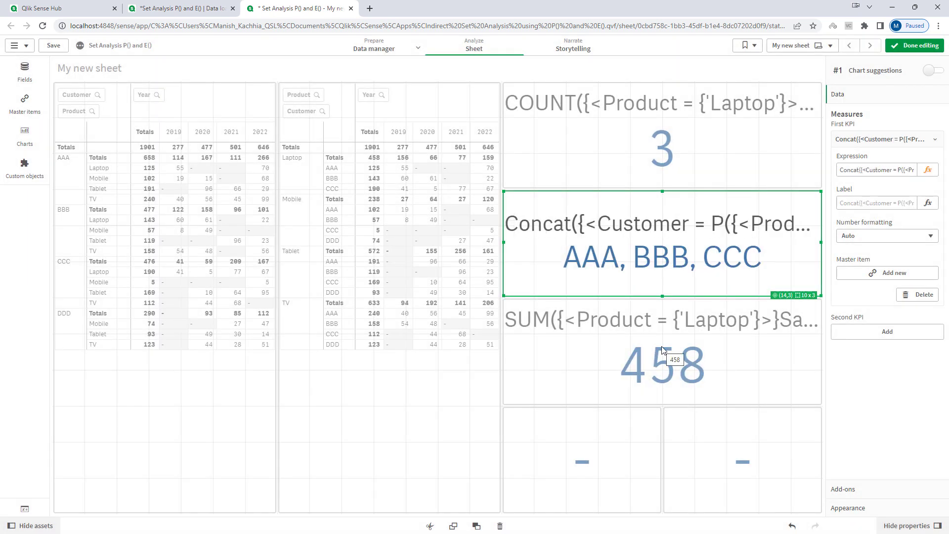
Copy the set expression {<Customer = P({<Product = {'Laptop'}>}Customer)>} from the Concat KPI's expression and close the editor.
left_click(860, 172)
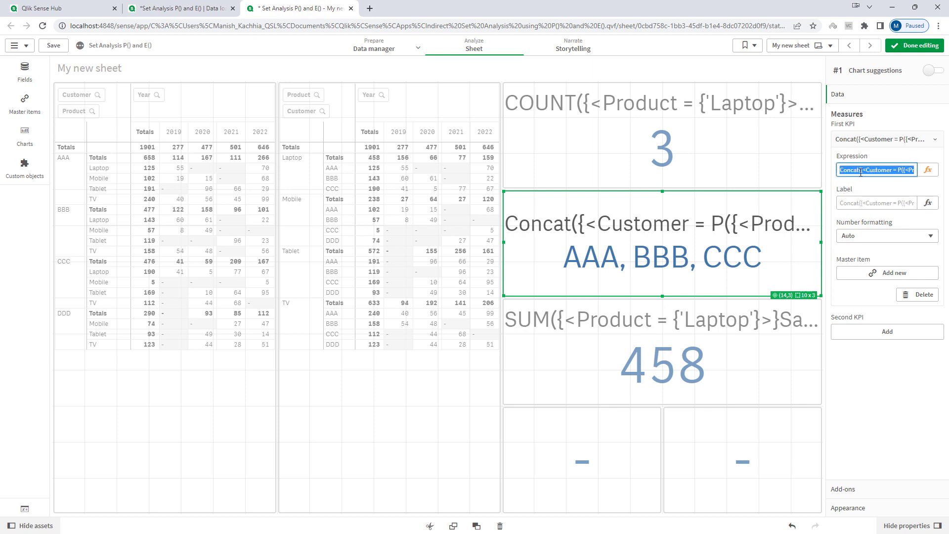
left_click(928, 170)
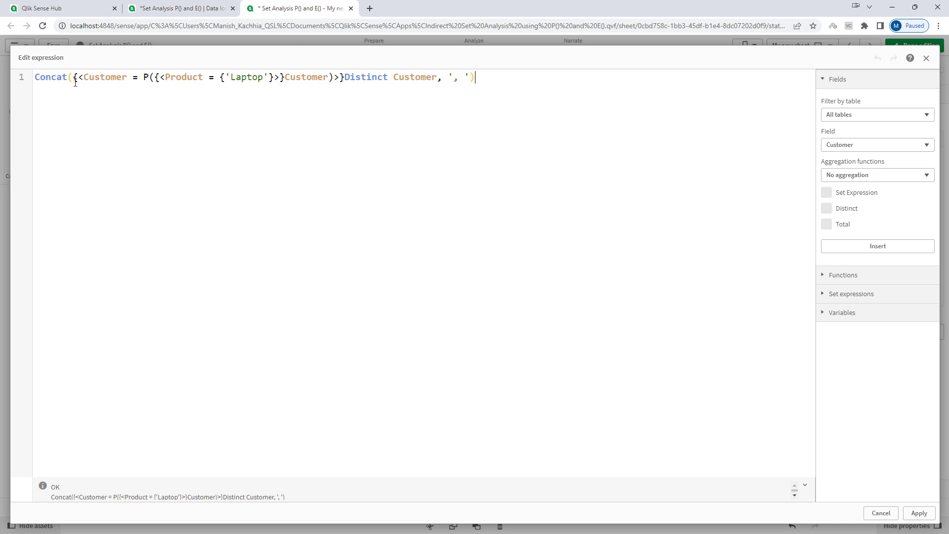
left_click_drag(96, 80, 345, 78)
key("ctrl+c")
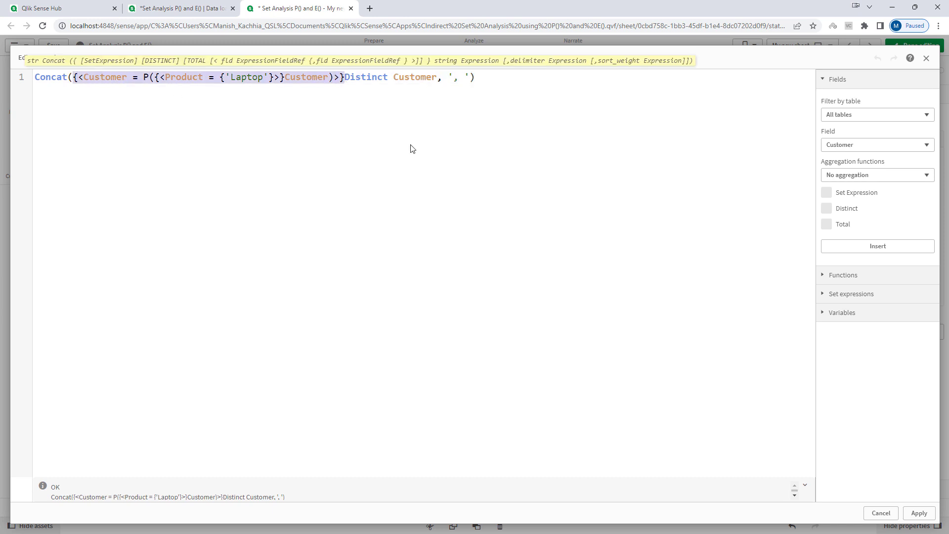
left_click(918, 512)
Replace the set expression in the COUNT KPI with the copied {<Customer = P({<Product = {'Laptop'}>}Customer)>} and apply it.
left_click(686, 166)
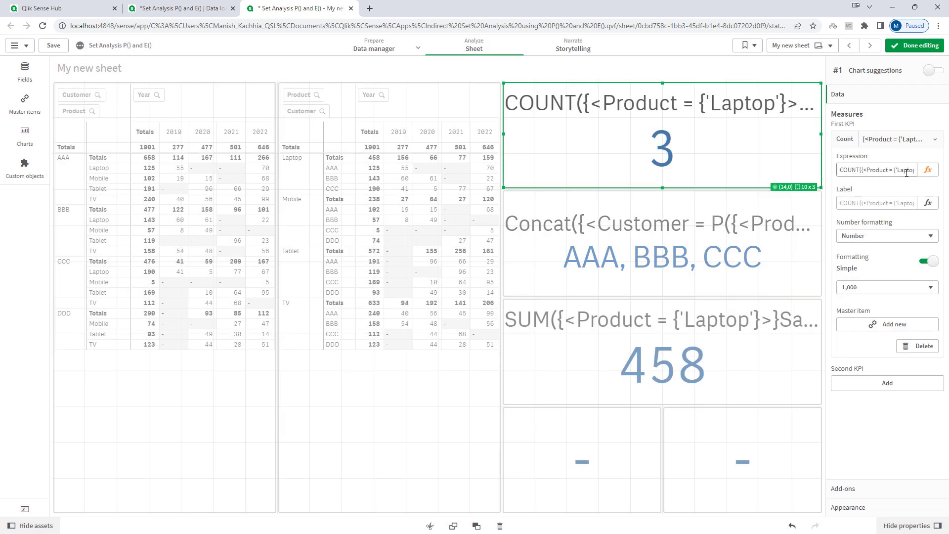
left_click(928, 170)
left_click_drag(69, 80, 197, 79)
key("ctrl+v")
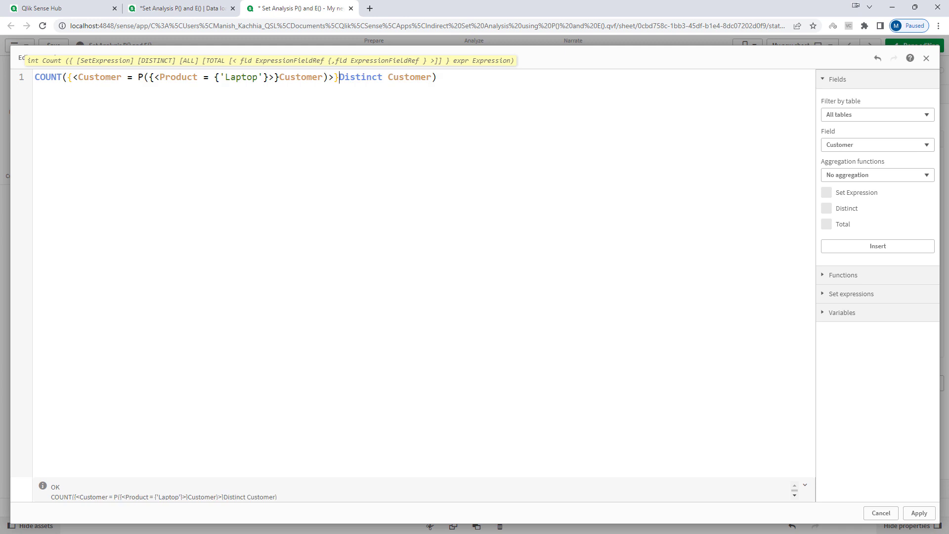
left_click(919, 512)
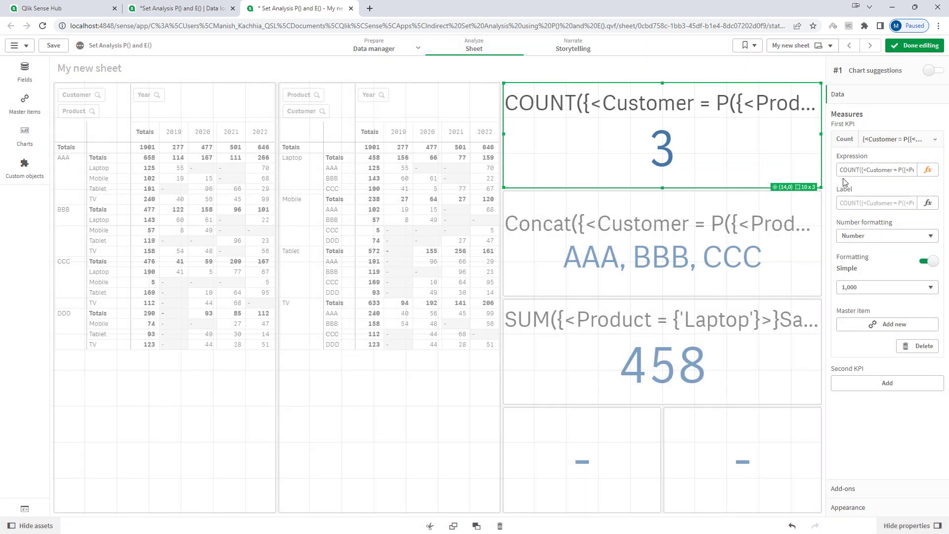
Replace the SUM KPI's set expression with the copied P() customer set, apply it, and save the app after finishing editing.
left_click(895, 171)
left_click(689, 366)
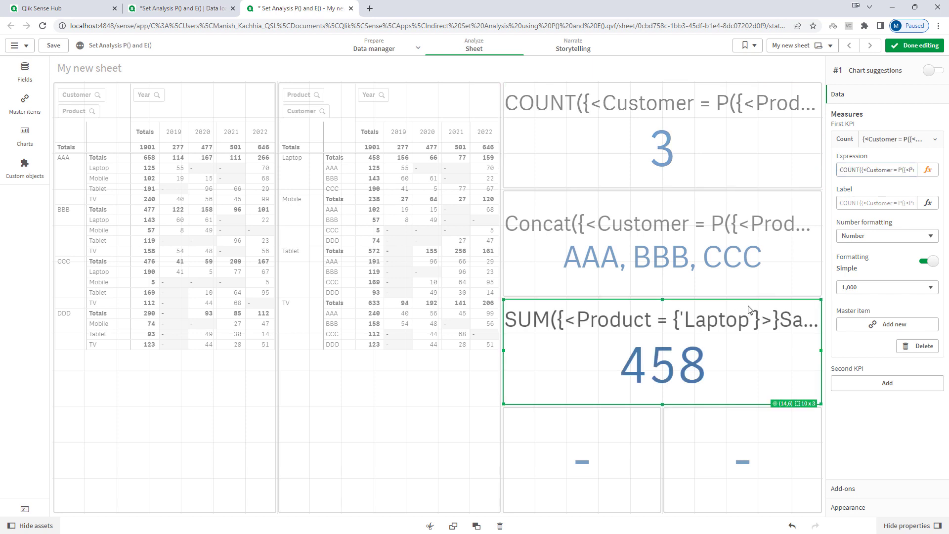
left_click(927, 169)
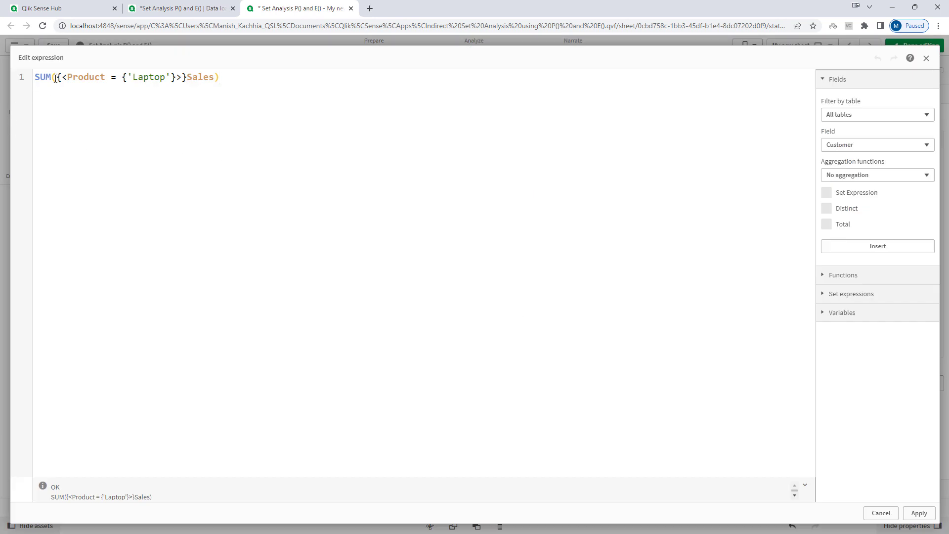
left_click_drag(63, 77, 190, 77)
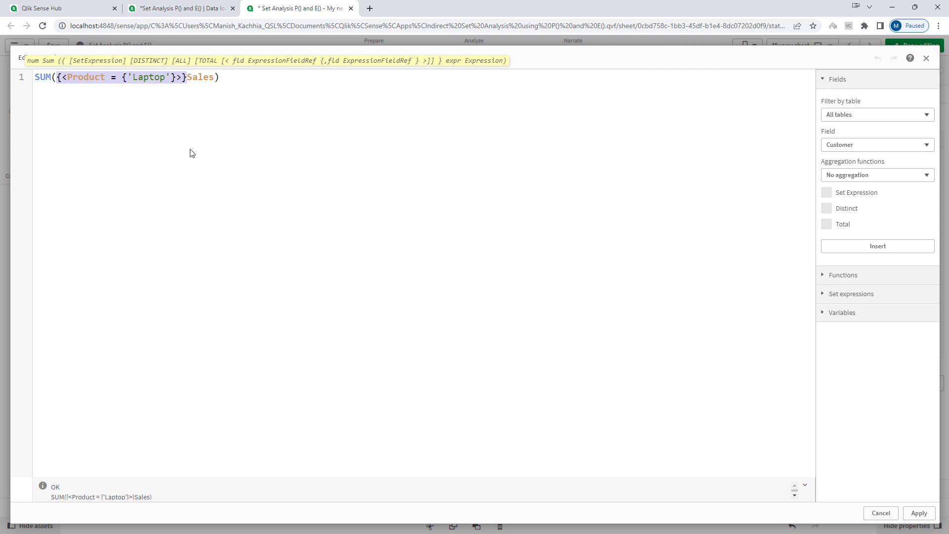
key("ctrl+v")
left_click(918, 512)
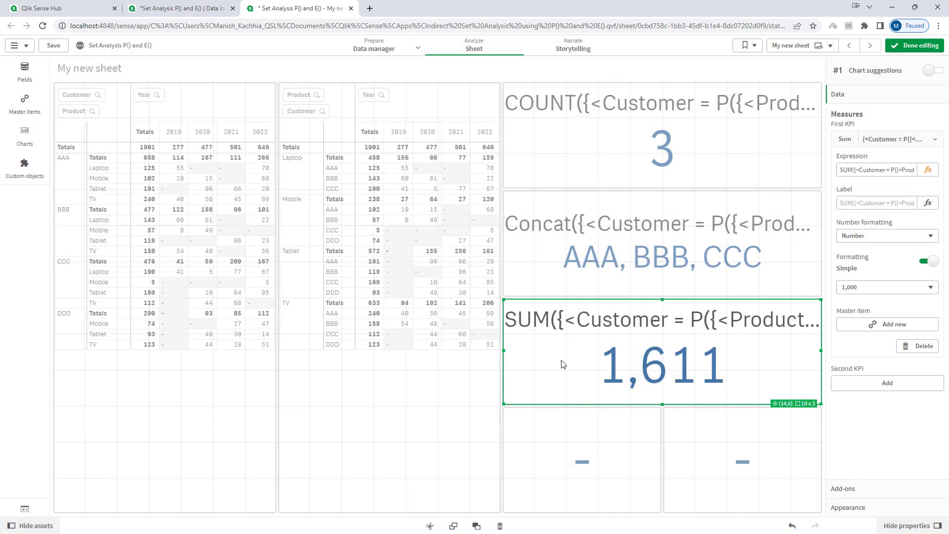
left_click(914, 45)
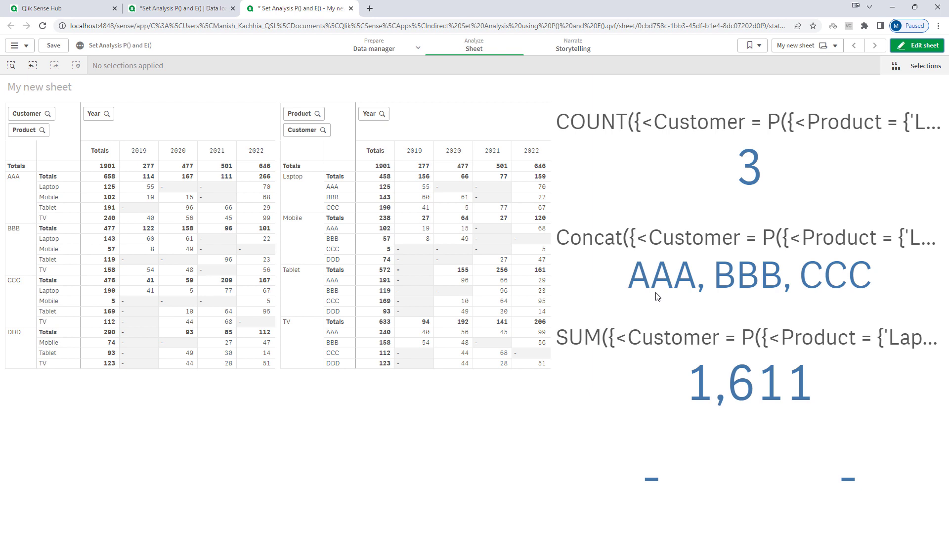
left_click(57, 47)
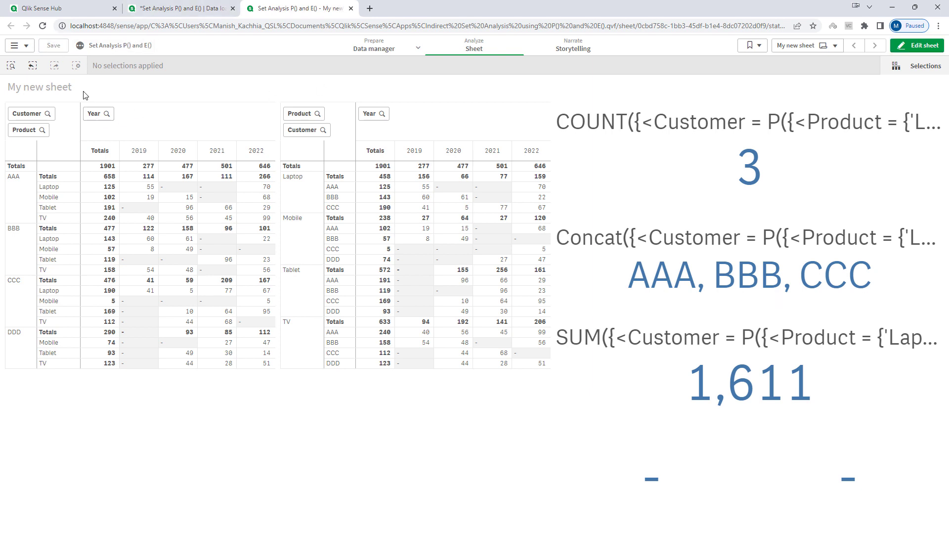
Check the KPIs with customers AAA, BBB and CCC selected in the customer pivot table, and clear the selection.
left_click(15, 191)
left_click(14, 247)
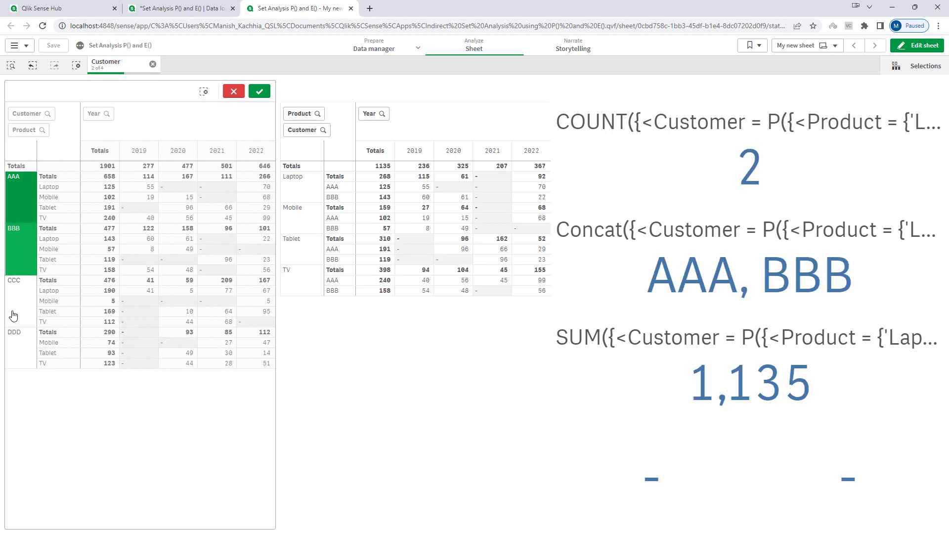
left_click(15, 304)
left_click(259, 91)
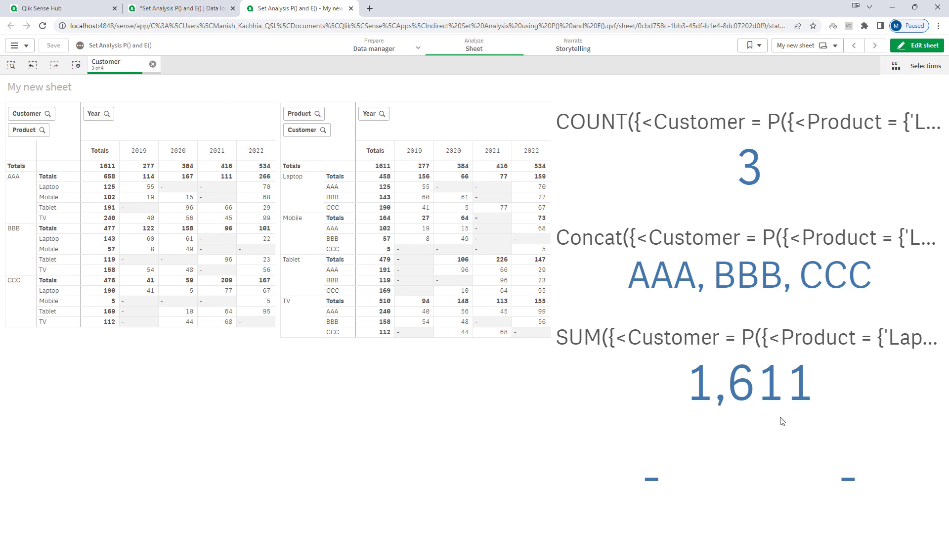
left_click(76, 67)
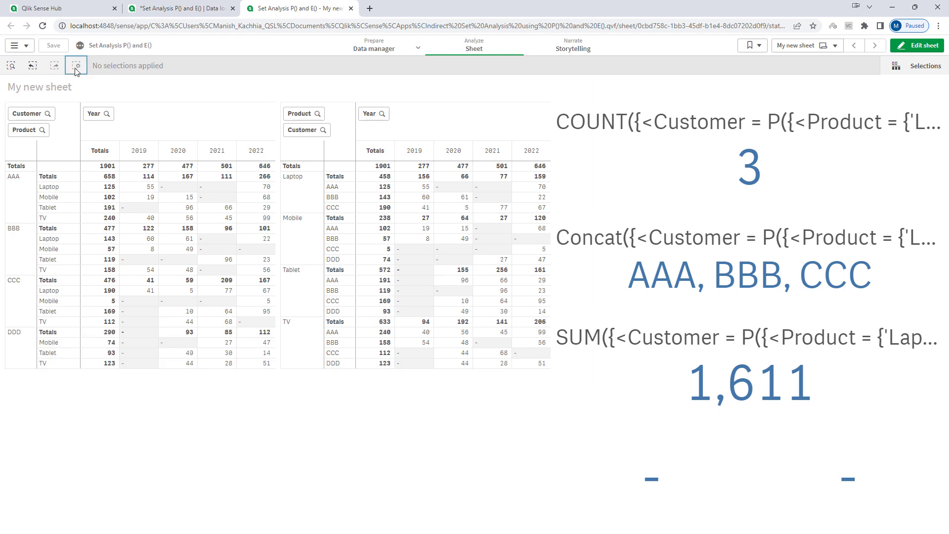
Reopen the SUM KPI's expression for editing and split it into separate lines after SUM( and after {<.
left_click(917, 45)
left_click(669, 339)
left_click(928, 169)
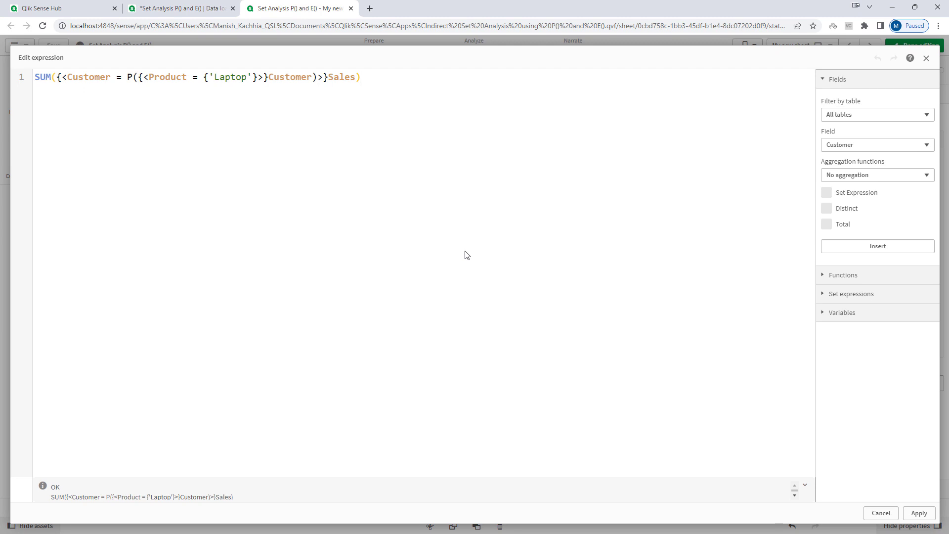
left_click(57, 79)
key("Return")
key("Right")
key("Right")
key("Return")
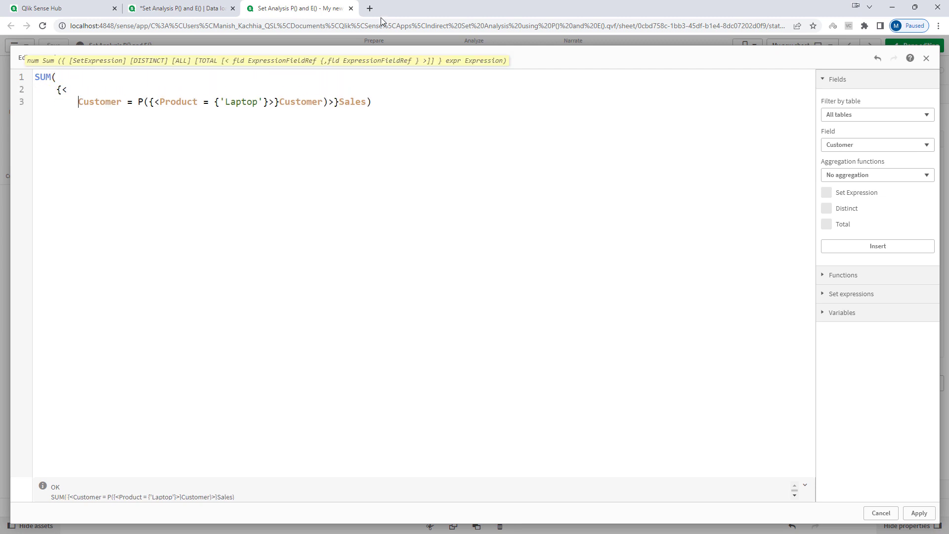
Put the closing >} on its own indented line and Sales) on an unindented last line of the SUM expression.
key("Right")
key("Right")
key("Right")
key("Right")
key("Right")
key("Right")
key("Right")
key("Right")
key("Right")
key("Right")
key("Right")
key("Right")
key("Right")
key("Right")
key("Right")
key("Right")
key("Right")
key("Right")
key("Right")
key("Right")
key("Right")
key("Right")
key("Right")
key("Right")
key("Return")
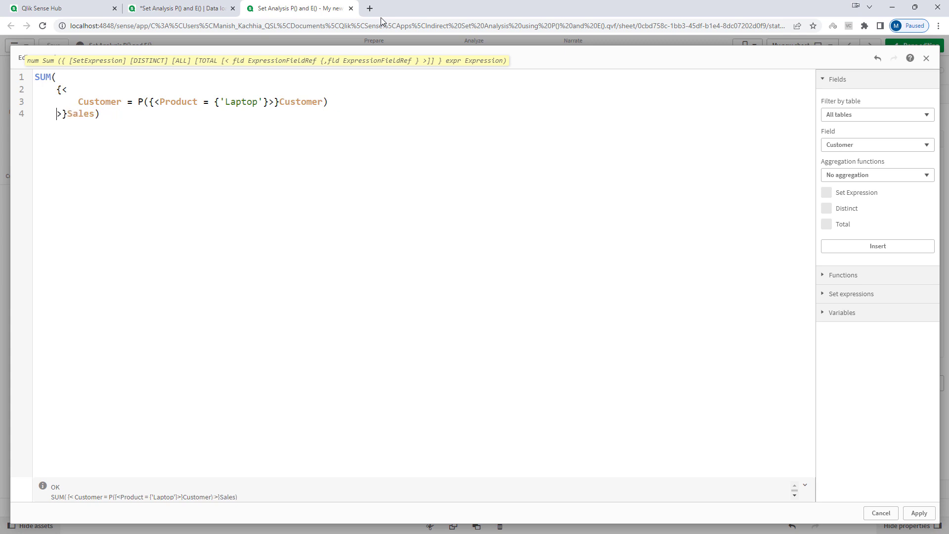
key("Return")
key("BackSpace")
key("BackSpace")
key("BackSpace")
key("BackSpace")
Review the reformatted SUM expression line by line, highlighting the Sales line, the set expression's brackets and the Customer modifier.
key("Up")
key("Down")
key("Down")
key("Down")
key("Down")
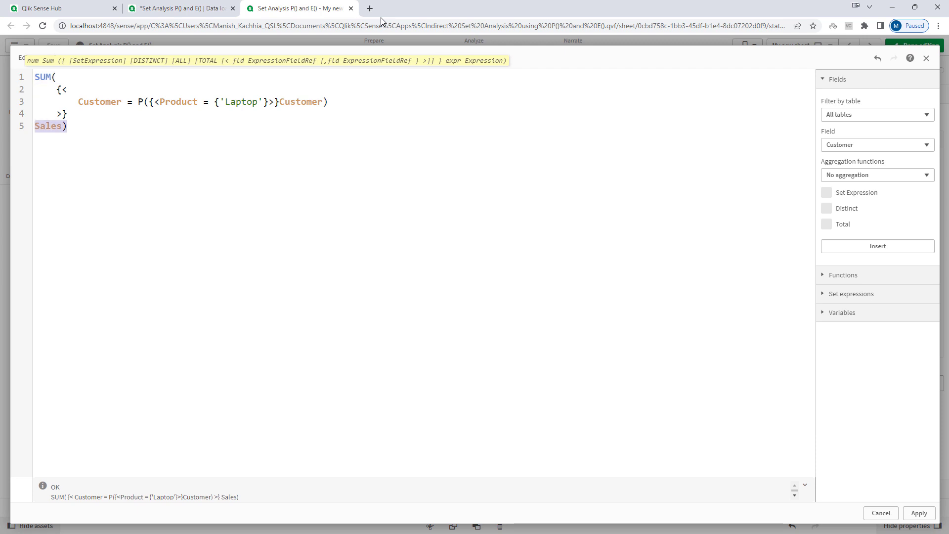
key("shift+Down")
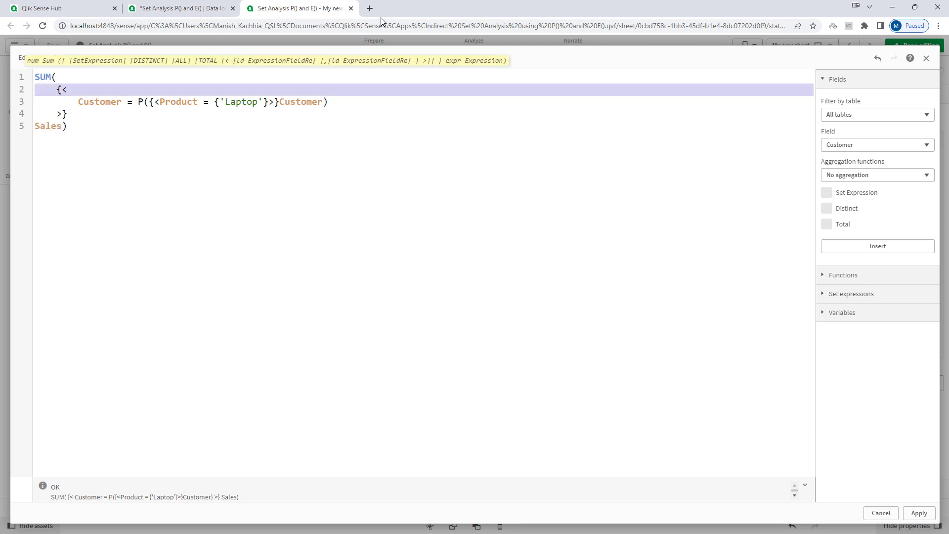
key("Down")
key("shift+Down")
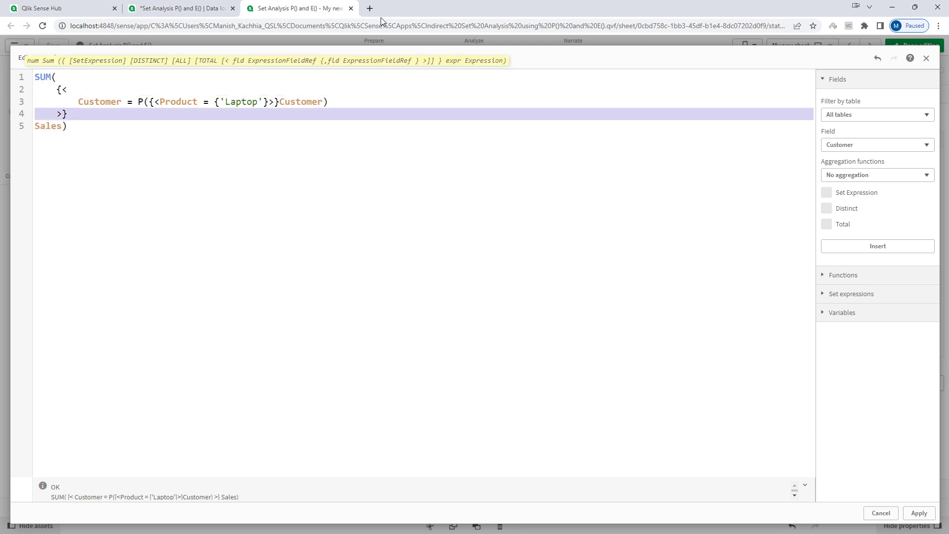
key("Up")
key("shift+Up")
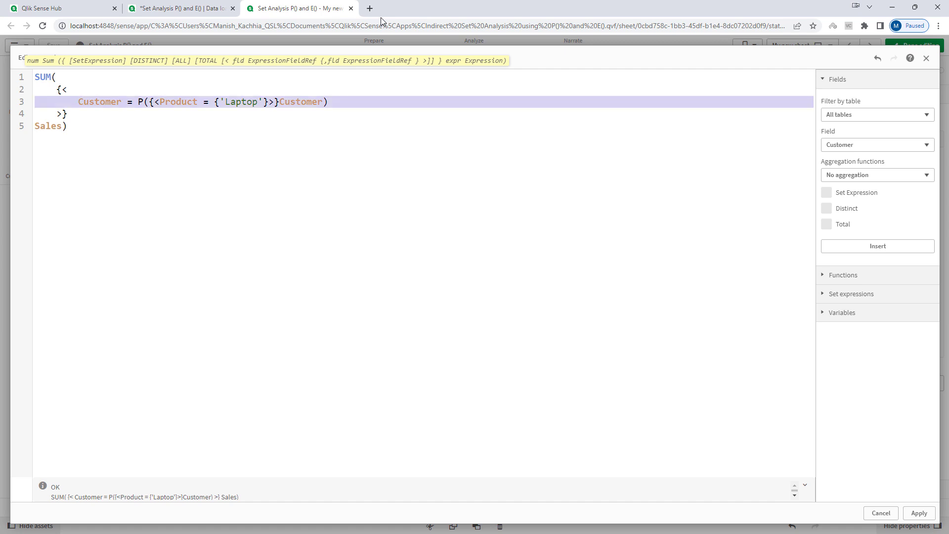
Add the modifier Year = {2022}, on a new line above the Customer modifier in the SUM expression and apply it.
key("Up")
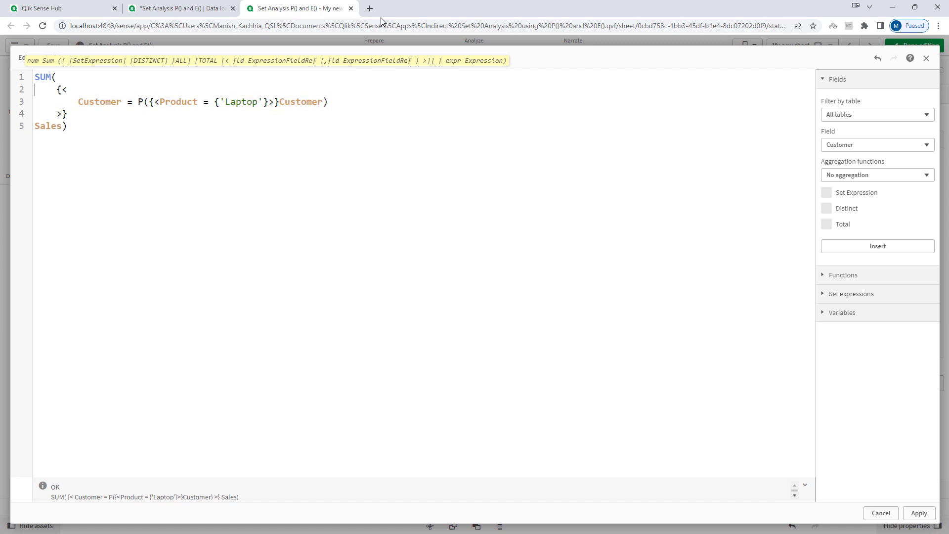
key("Return")
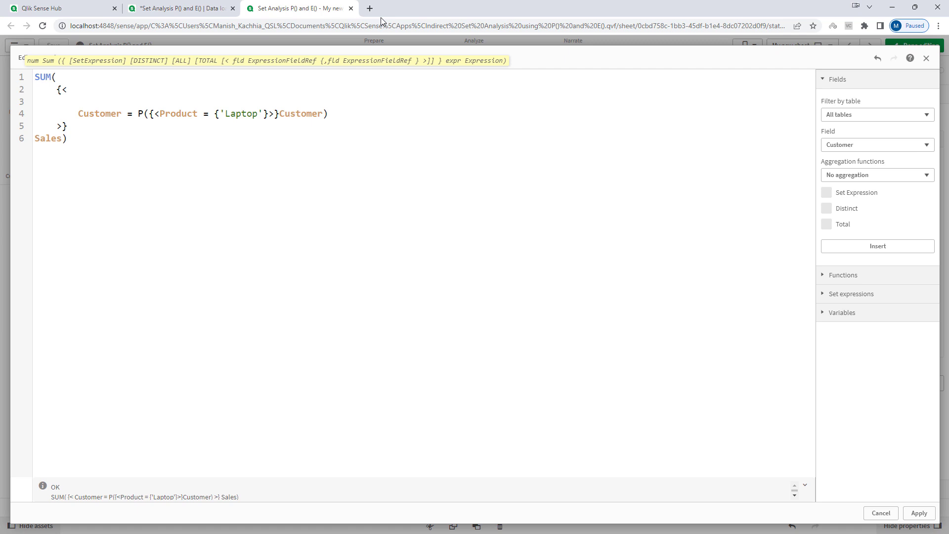
type("Year = {2022")
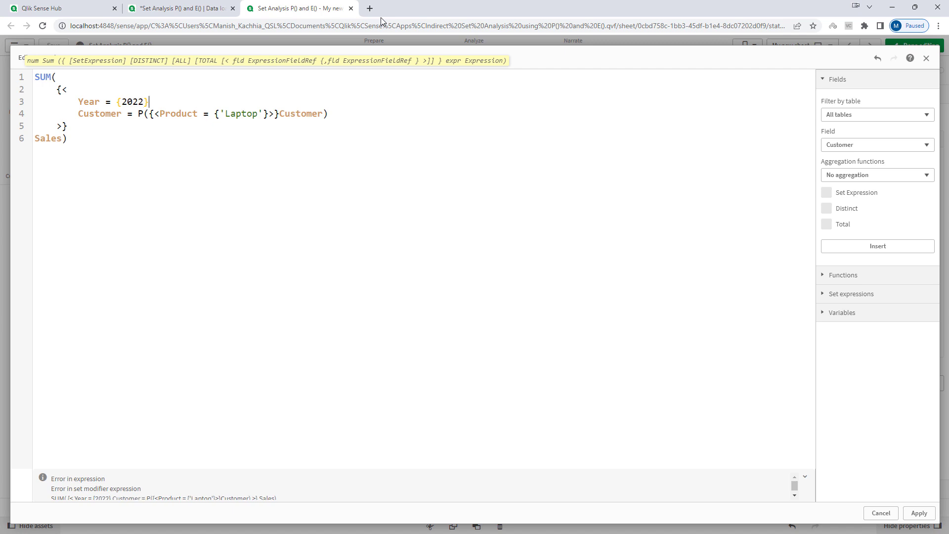
type("},")
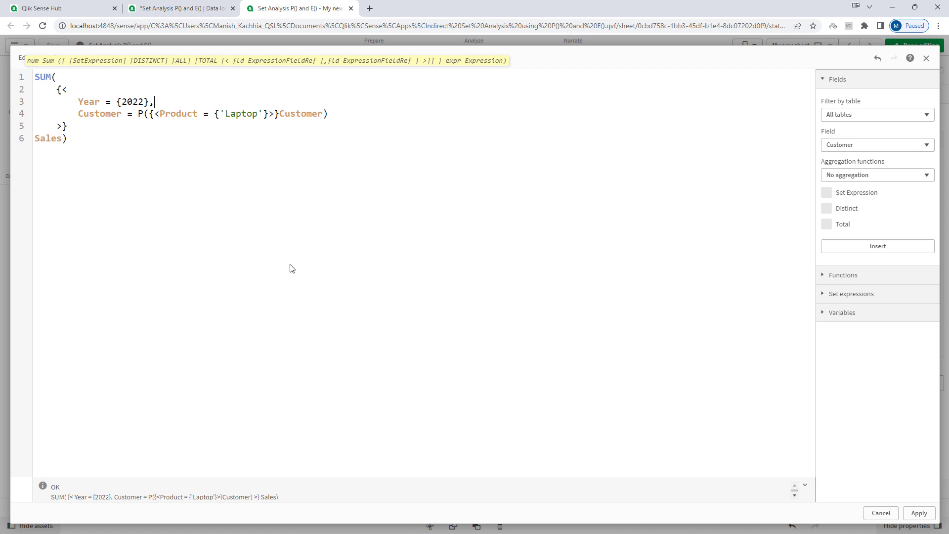
left_click_drag(78, 113, 334, 116)
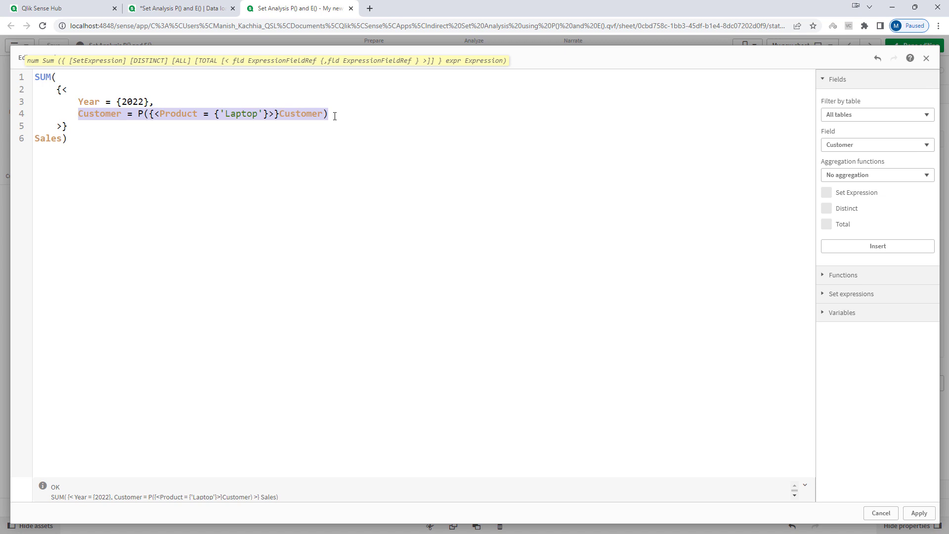
left_click_drag(79, 101, 152, 101)
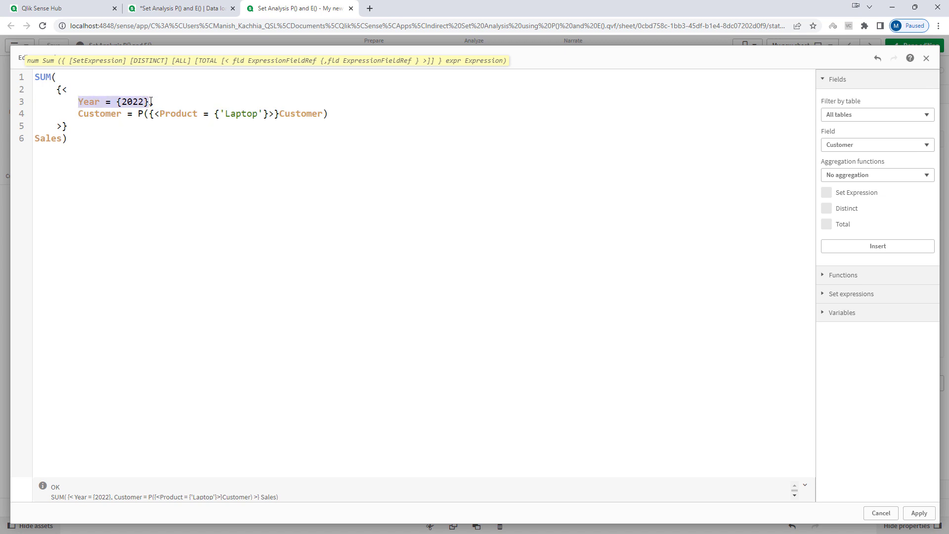
left_click(142, 157)
key("ctrl+a")
left_click(97, 164)
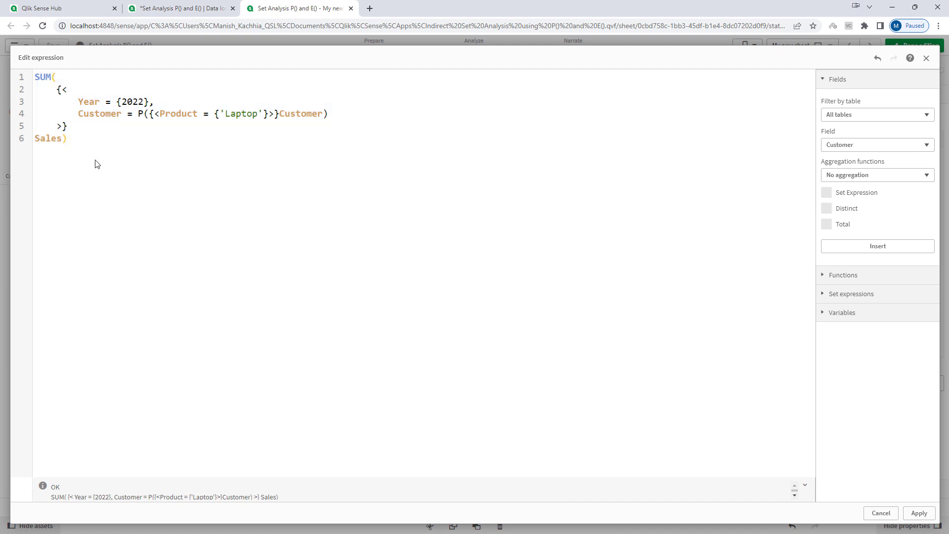
left_click_drag(77, 114, 346, 113)
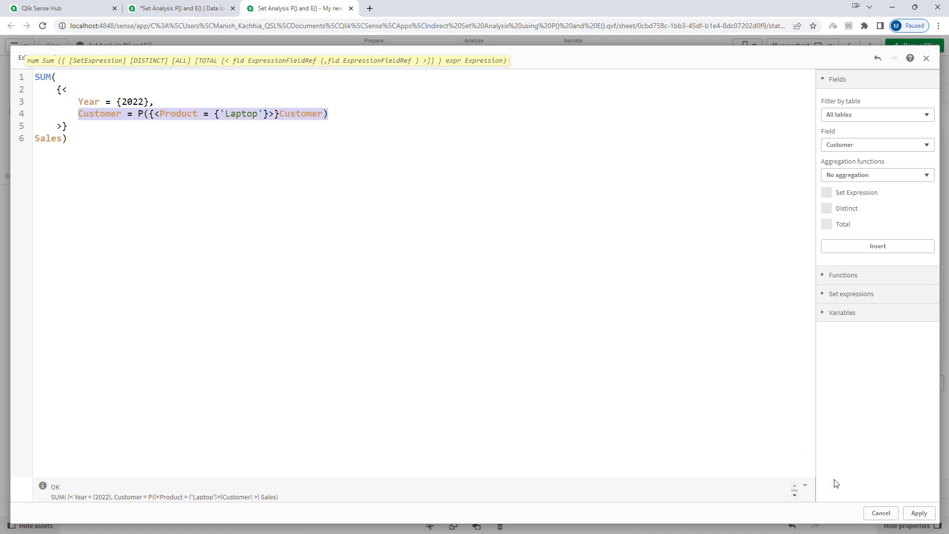
left_click(919, 513)
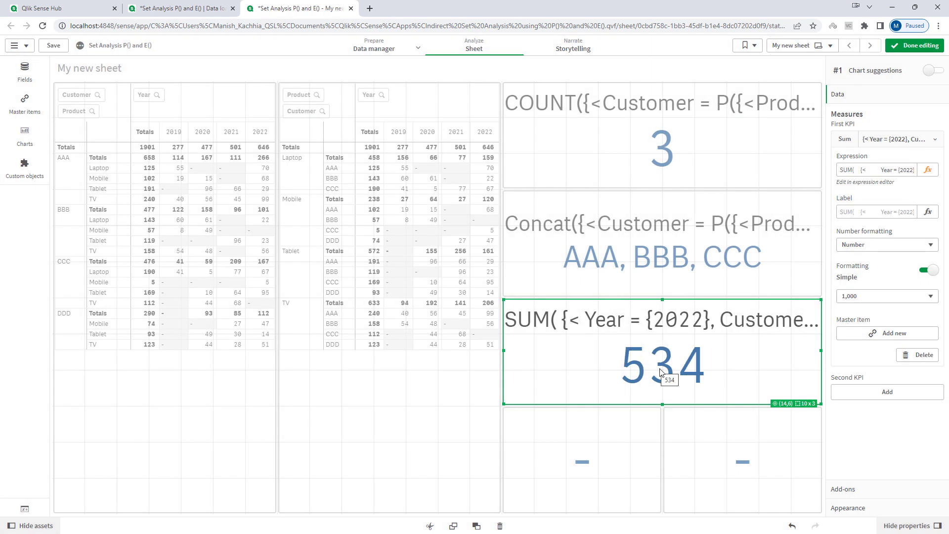
Filter the sheet to customers AAA, BBB and CCC outside edit mode to check the SUM KPI, and return to editing.
left_click(916, 46)
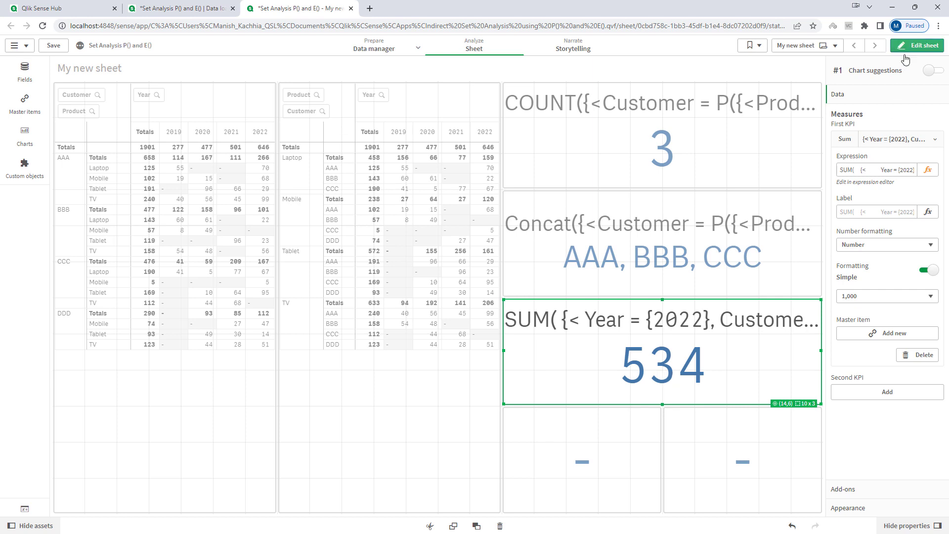
left_click_drag(15, 187, 59, 302)
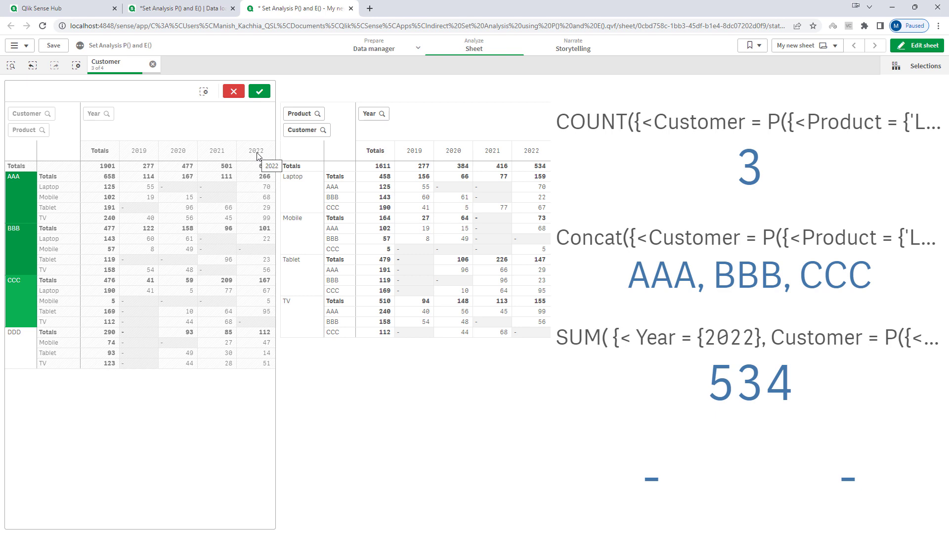
left_click(259, 91)
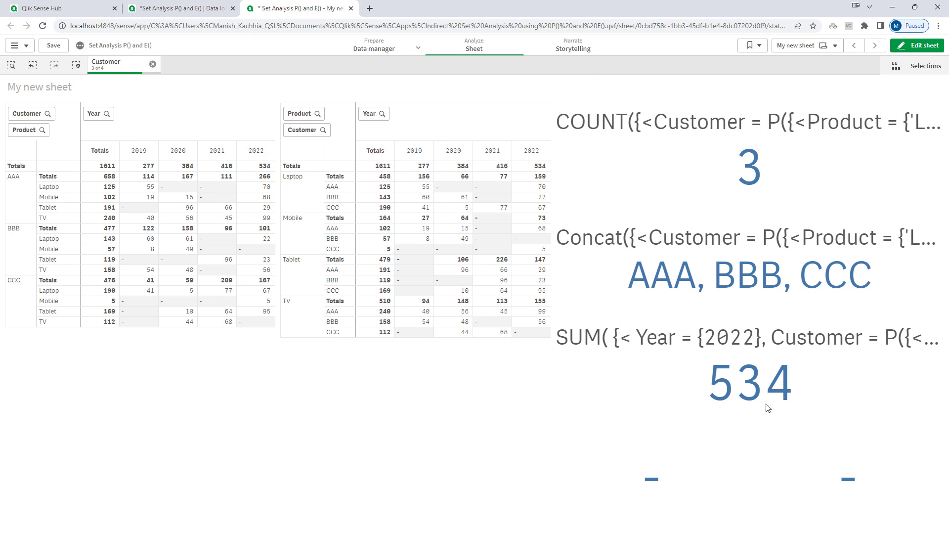
left_click(914, 45)
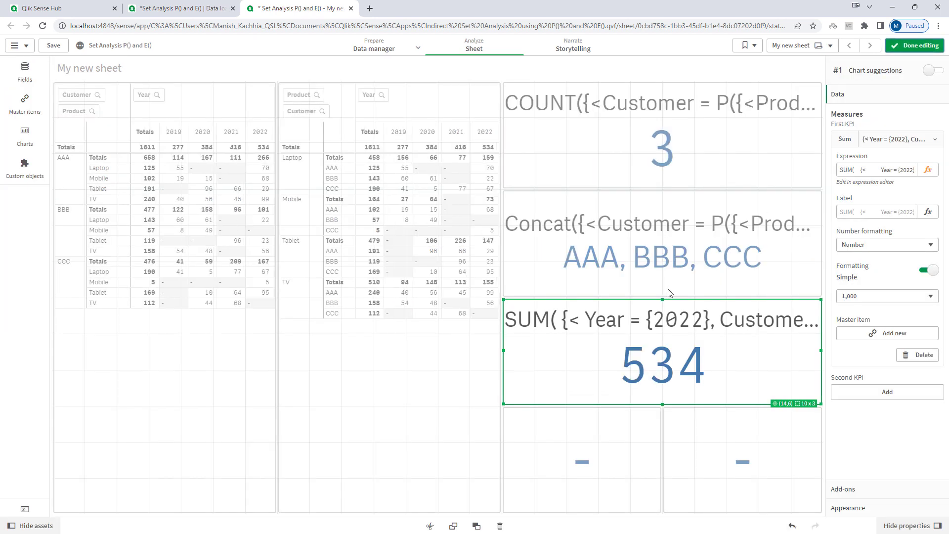
Review the SUM expression in the expression editor, highlighting the whole formula, the set brackets, the P() function and the Laptop condition.
left_click(926, 170)
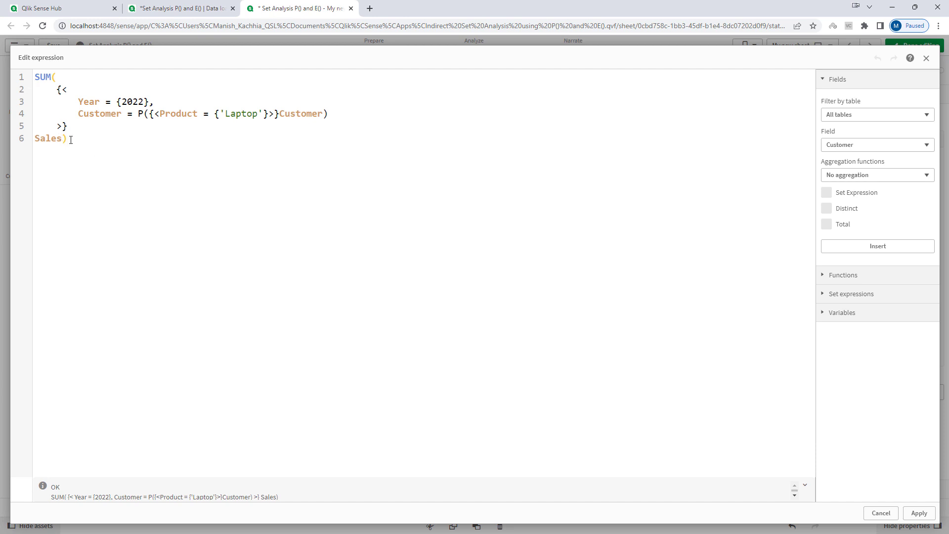
left_click_drag(70, 139, 15, 60)
left_click(72, 197)
double_click(60, 91)
left_click_drag(57, 127, 65, 126)
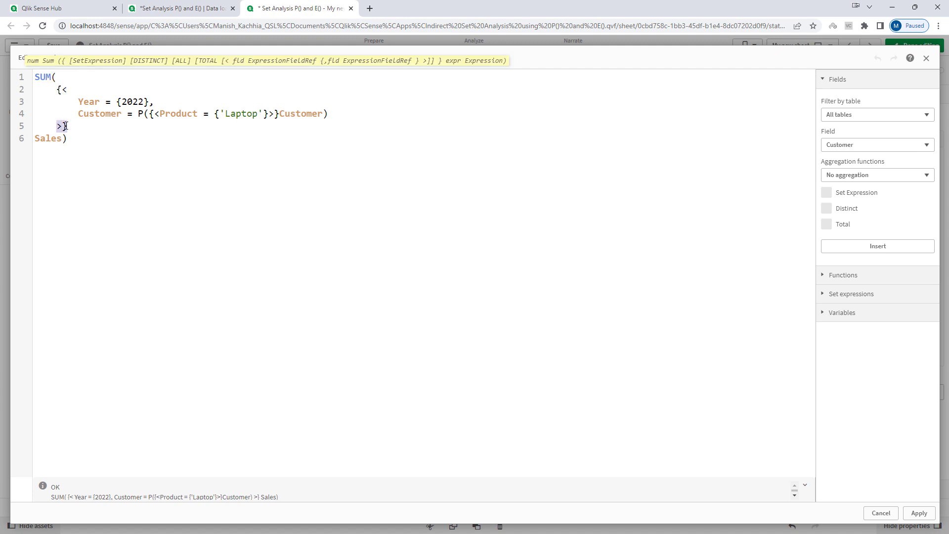
left_click(66, 139)
double_click(150, 115)
double_click(271, 115)
left_click(250, 171)
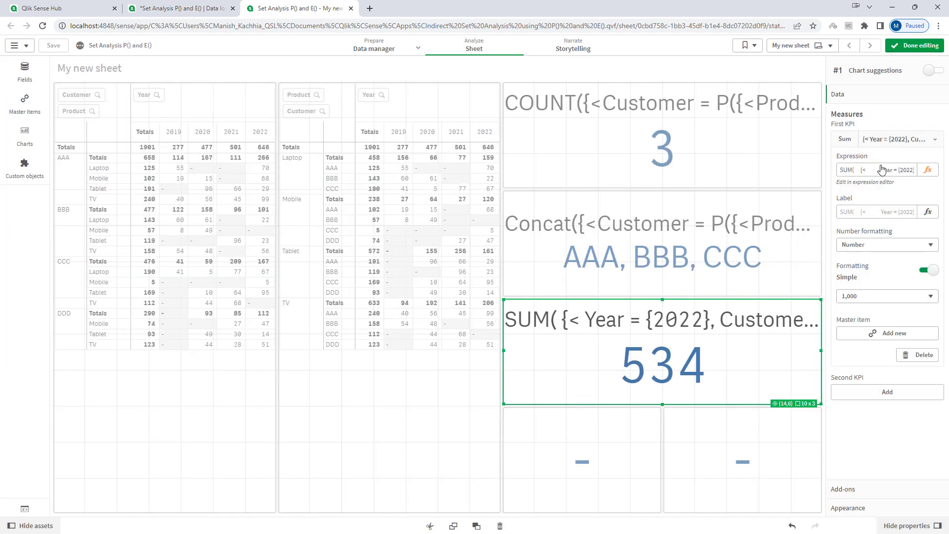
Remove the Year = {2022} modifier from the SUM expression, copy the remaining expression and apply the change.
left_click(927, 169)
left_click(78, 103)
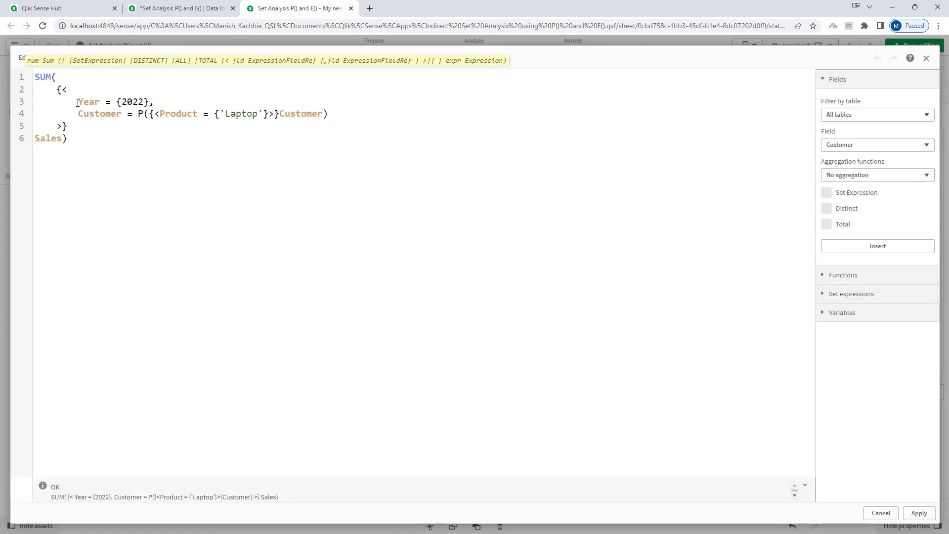
key("shift+Down")
key("Delete")
key("ctrl+a")
key("ctrl+c")
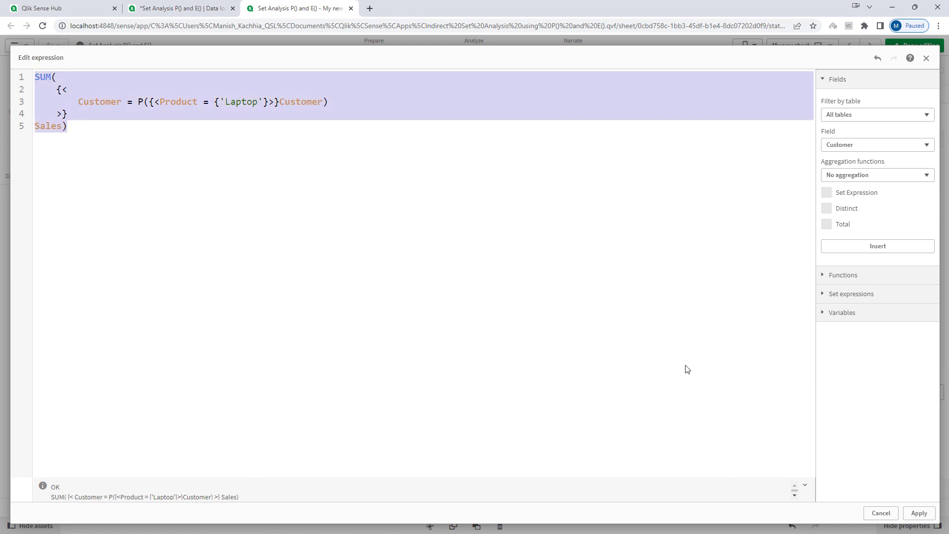
left_click(918, 513)
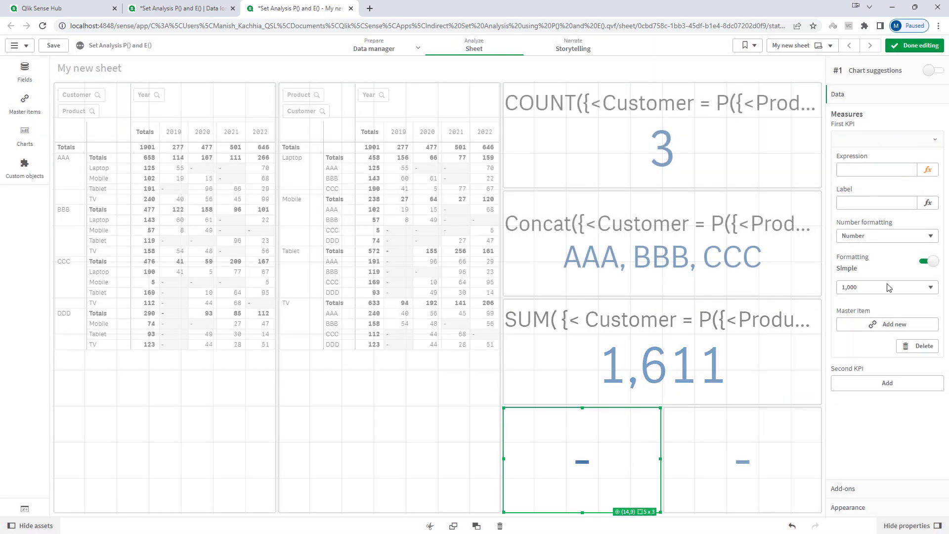
Give the first empty KPI below the copied SUM expression with Year = {'$(=Max(Year))'}, above the Customer modifier, and check it outside edit mode.
left_click(927, 170)
key("ctrl+v")
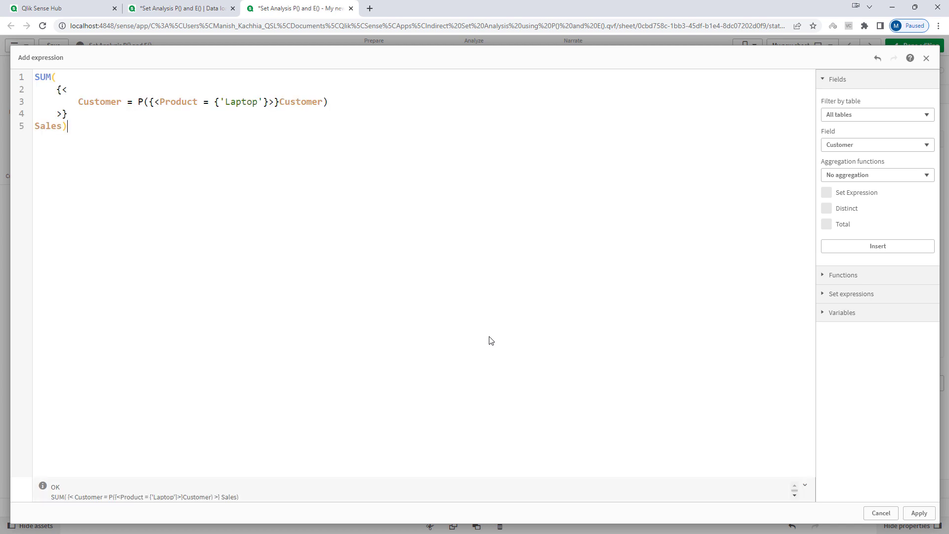
key("Return")
type("Year ")
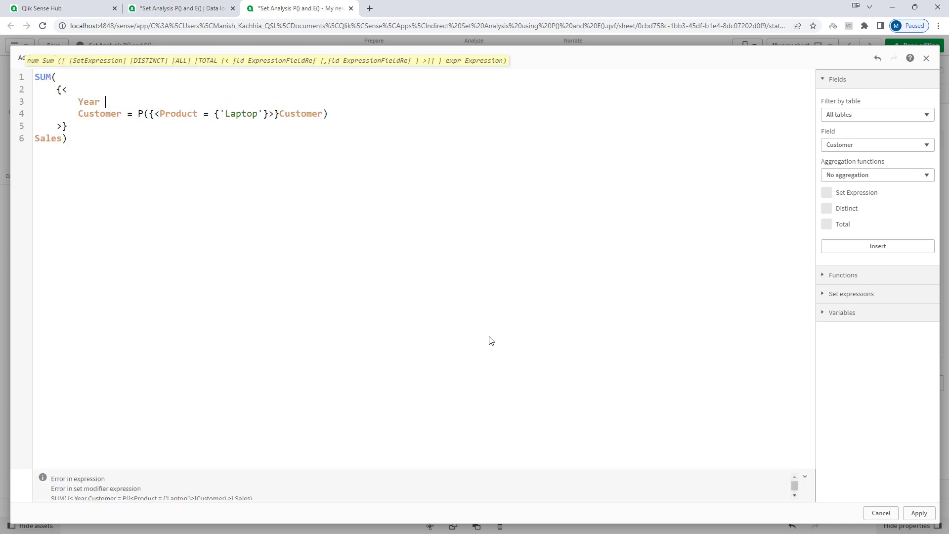
type("= {'$()")
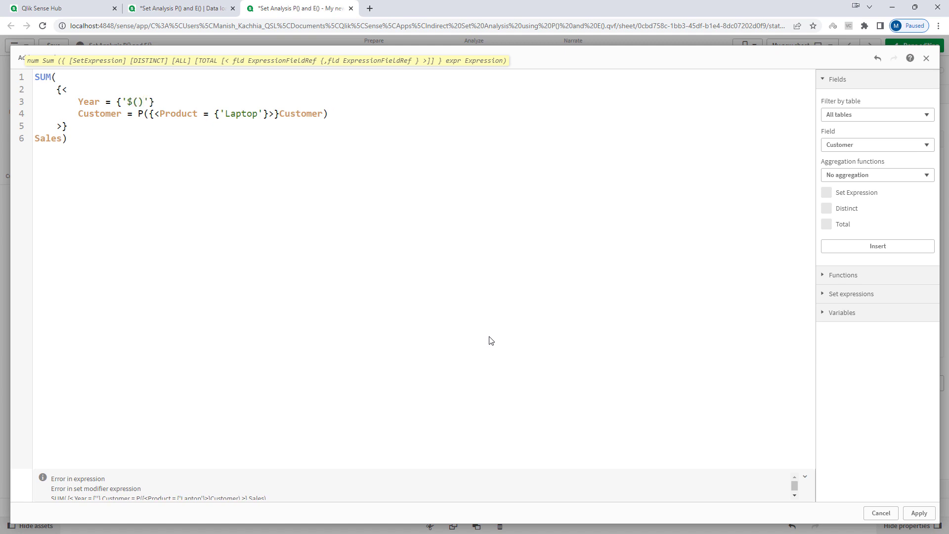
type("=Max()Year")
left_click(236, 97)
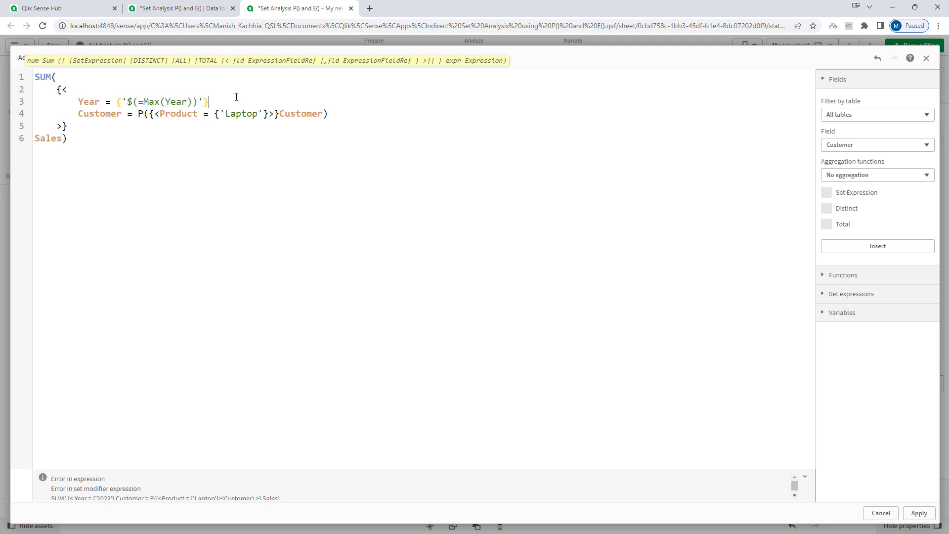
type(",")
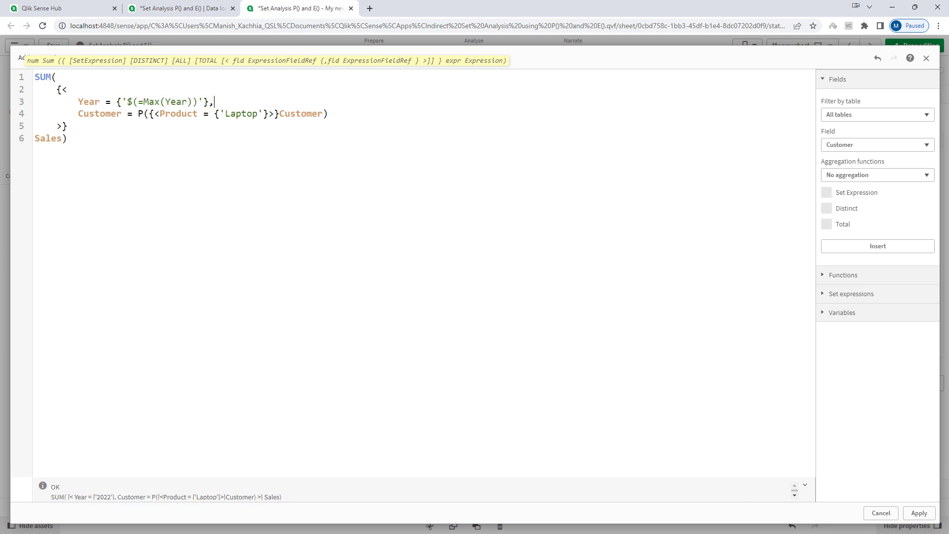
left_click(918, 513)
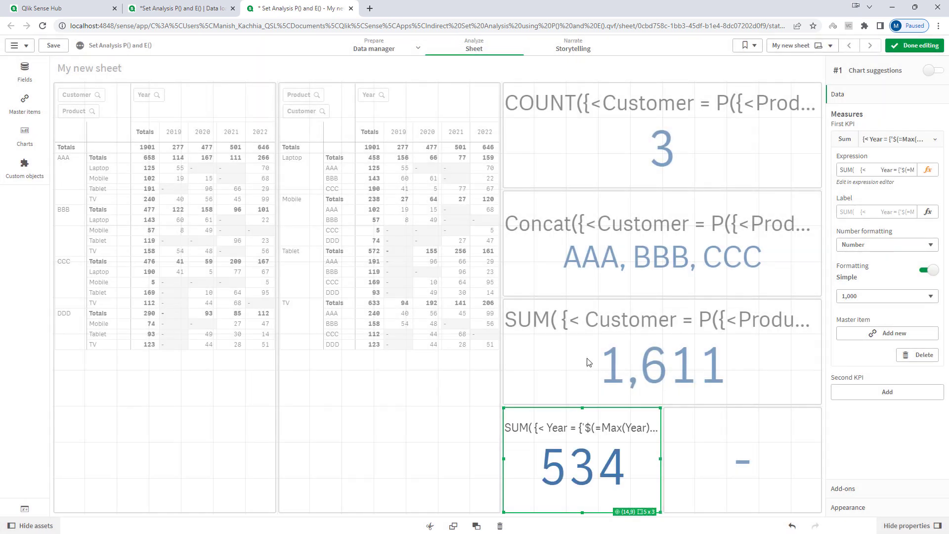
left_click(895, 48)
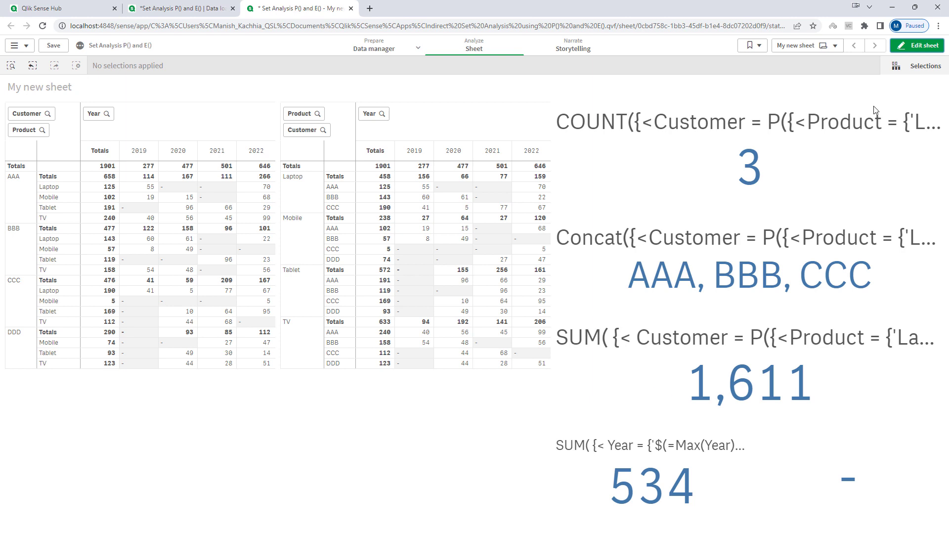
left_click(915, 45)
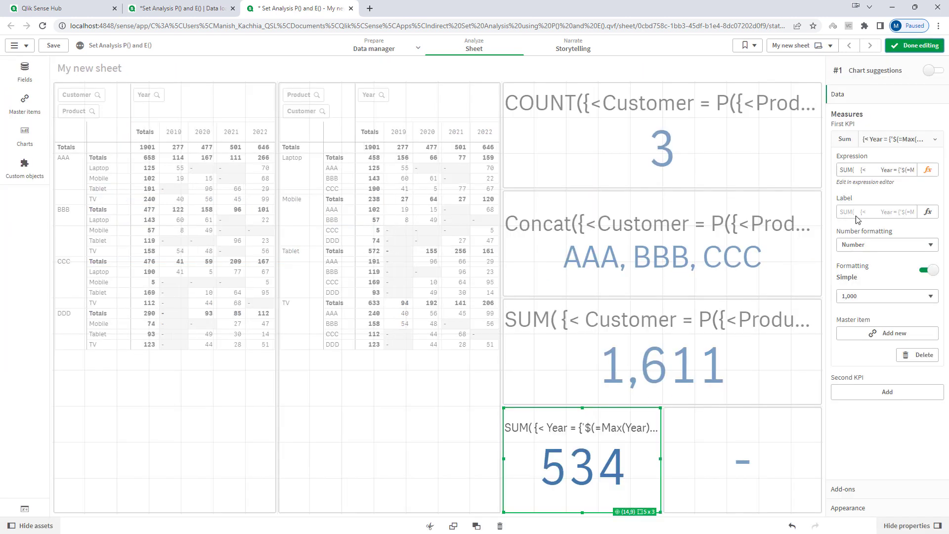
Copy the maximum-year SUM expression into the remaining empty KPI, change its year modifier to '$(=Max(Year)-1)' and apply it.
left_click(877, 170)
key("ctrl+c")
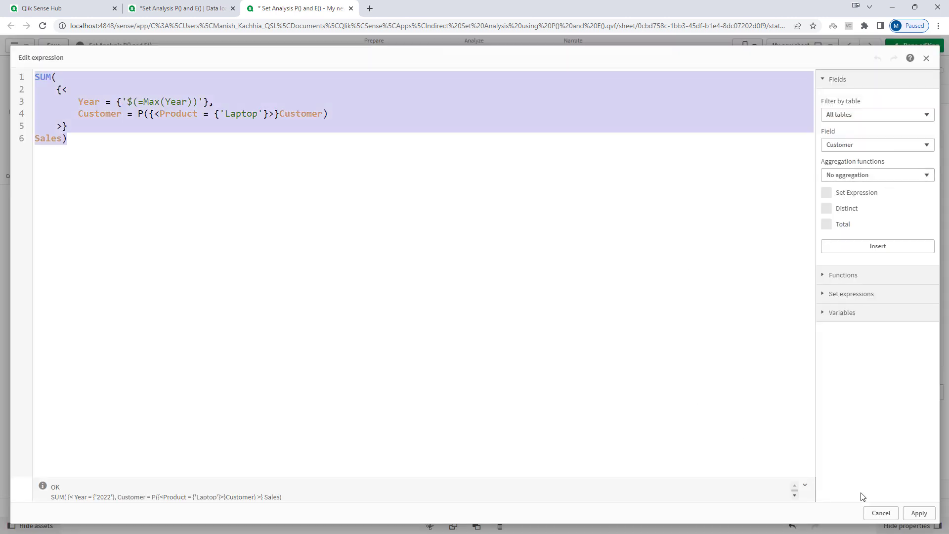
left_click(909, 514)
left_click(755, 487)
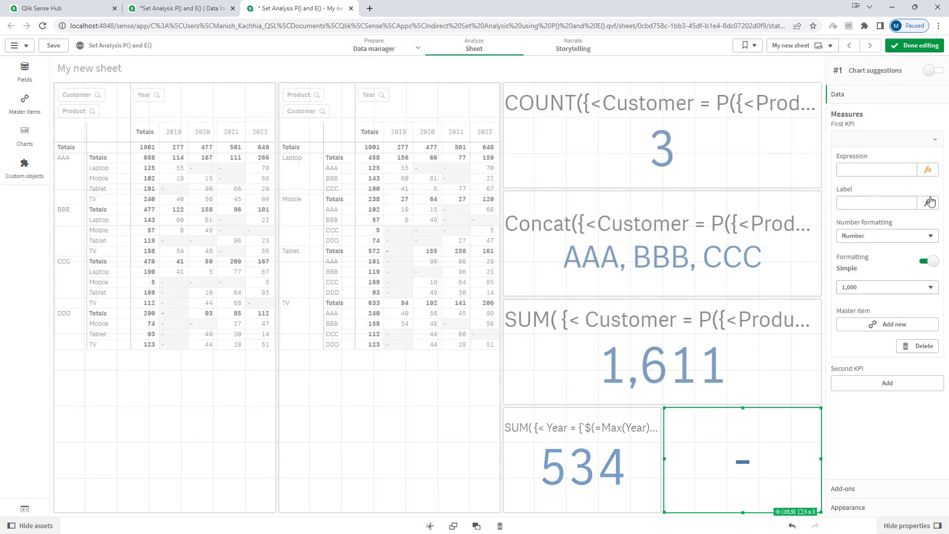
left_click(927, 169)
key("ctrl+v")
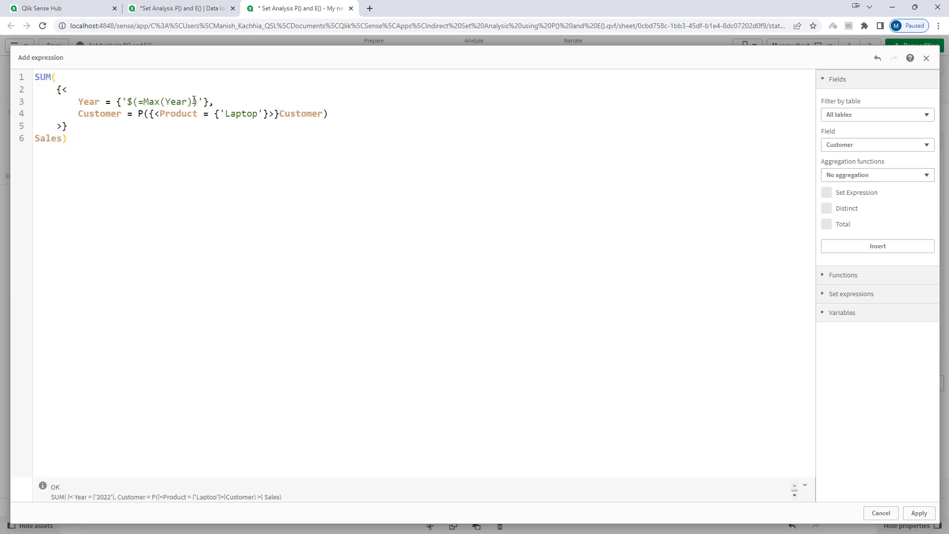
left_click(194, 101)
type("-1")
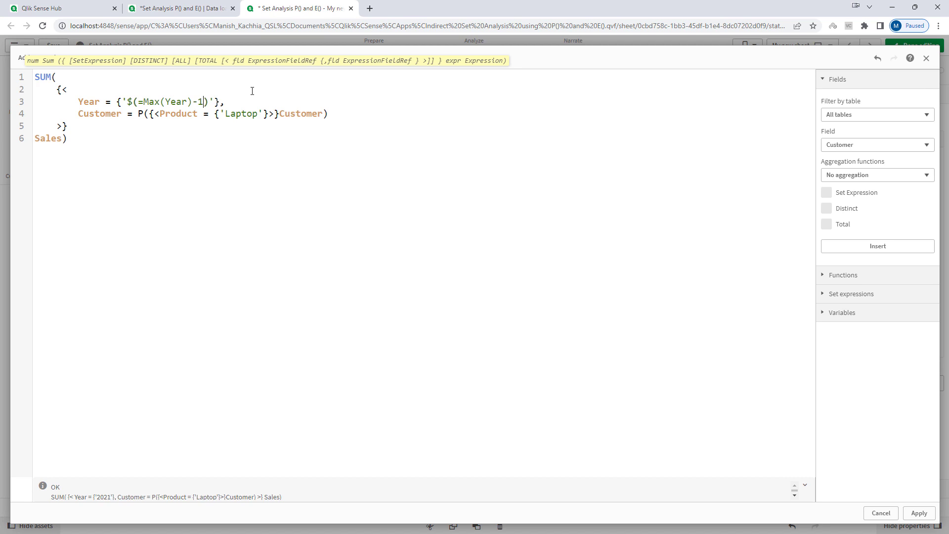
left_click(917, 512)
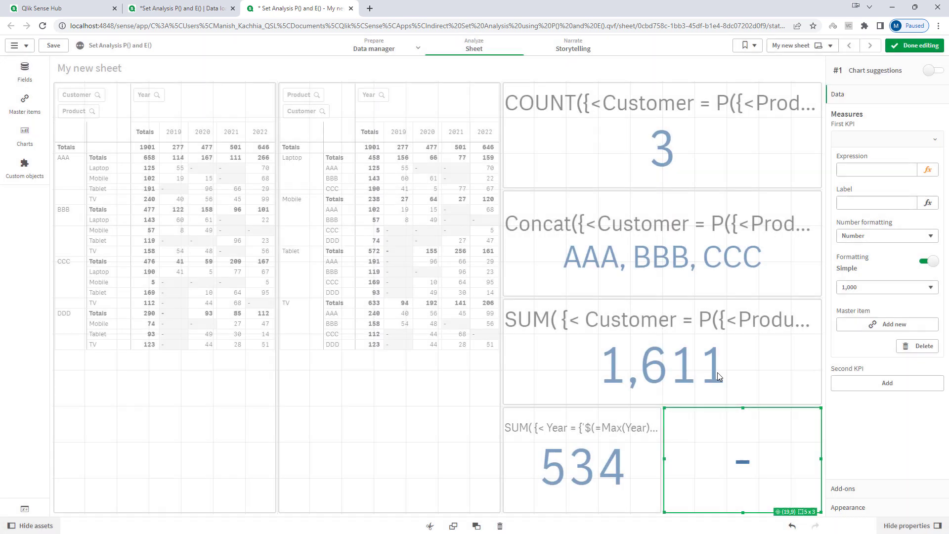
Filter the sheet to customers AAA, BBB and CCC outside edit mode to check the two yearly KPIs.
left_click(916, 45)
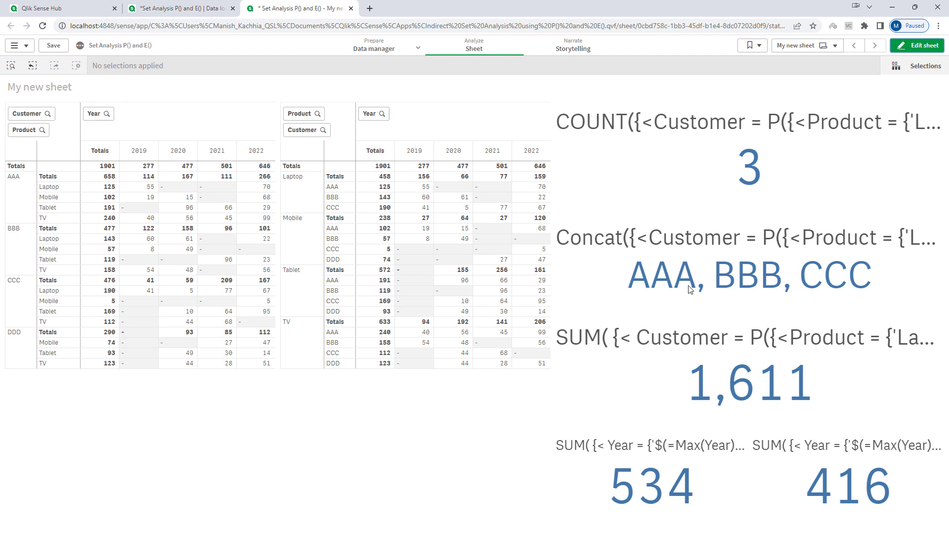
left_click_drag(16, 186, 16, 312)
left_click(257, 92)
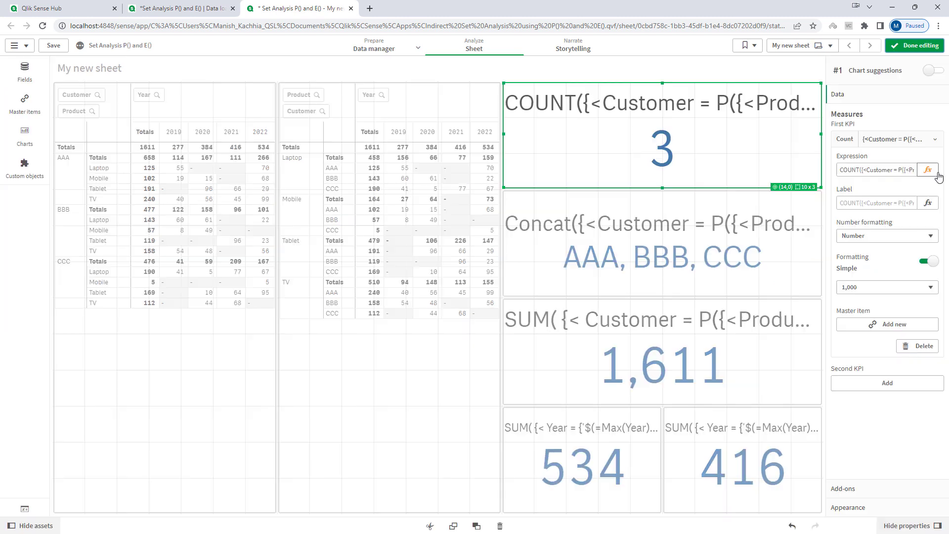
Replace the P() function with E() in the COUNT KPI's expression, review the Laptop condition and apply the change.
left_click(143, 78)
double_click(141, 78)
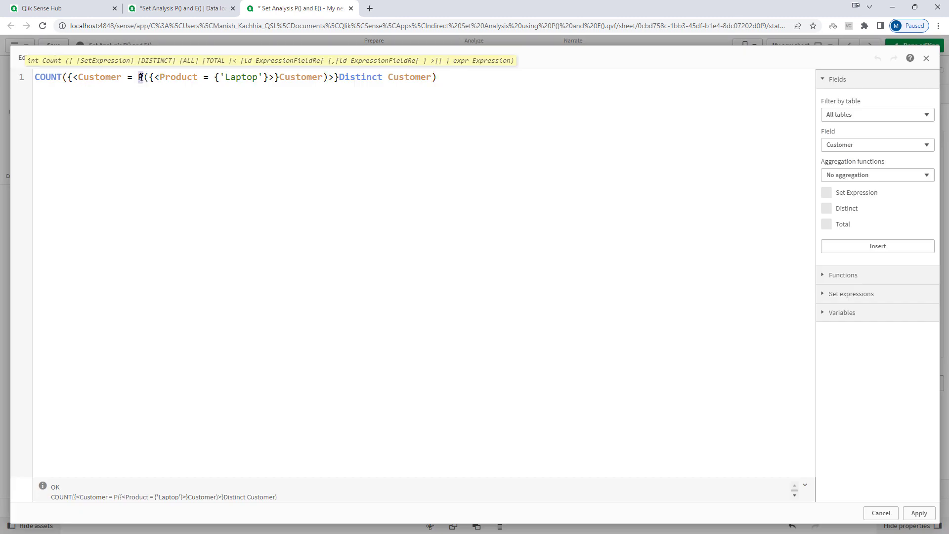
type("E")
left_click_drag(159, 77, 264, 77)
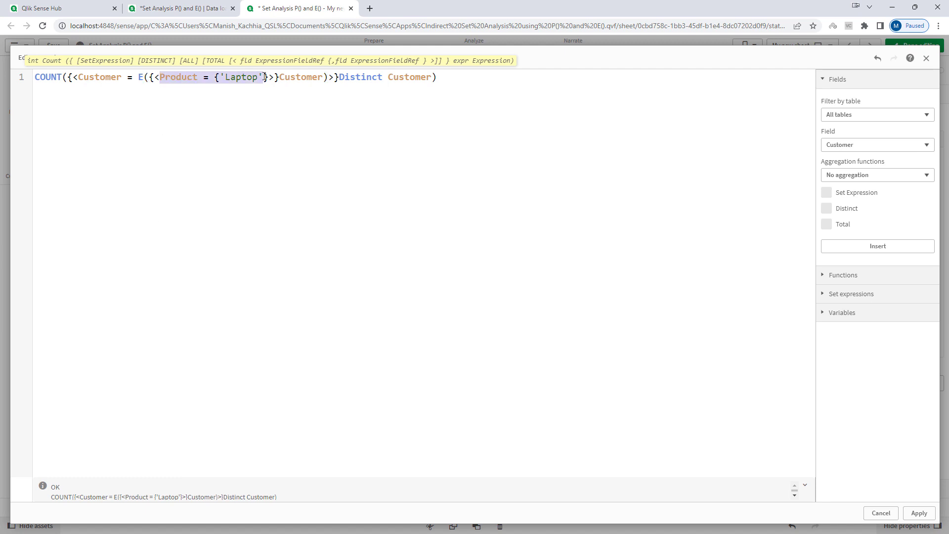
double_click(140, 77)
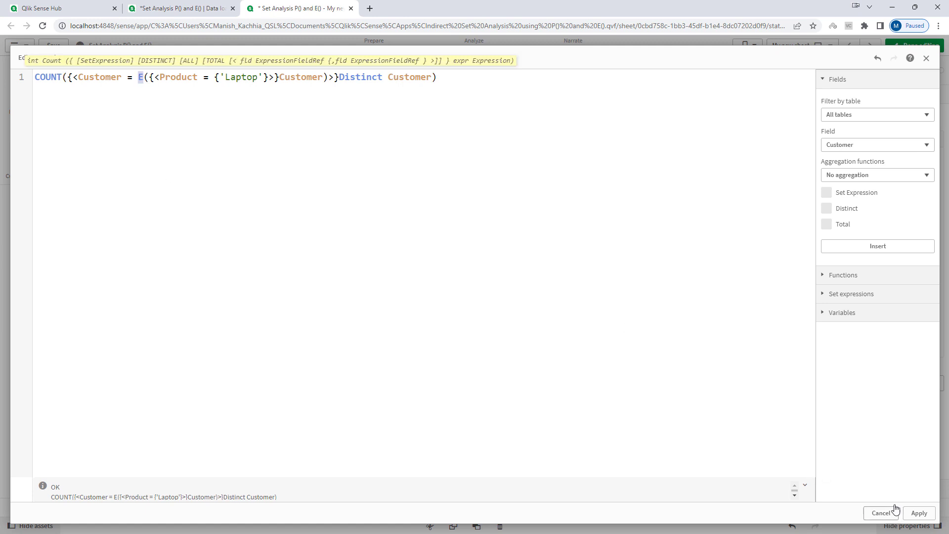
left_click(917, 513)
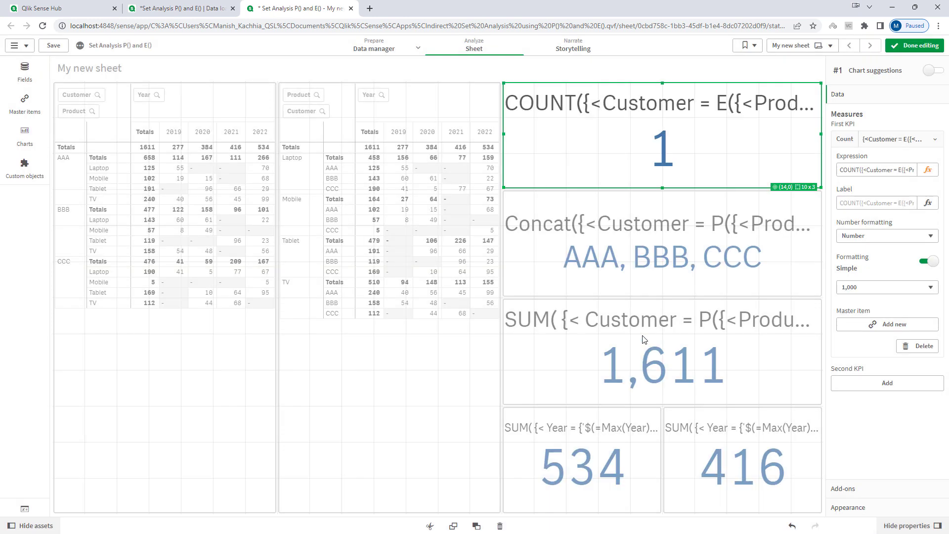
Replace P() with E() in the Concat KPI's expression and apply it.
left_click(672, 206)
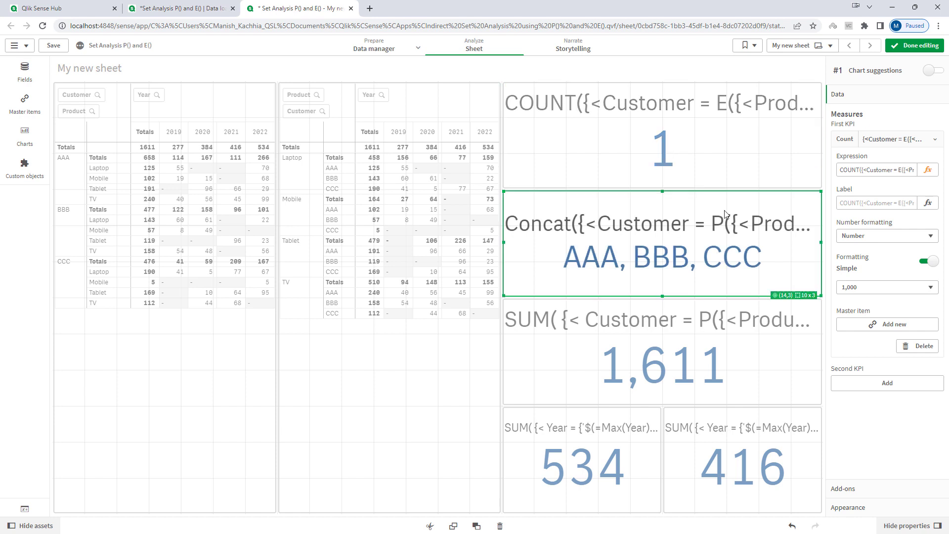
left_click(928, 169)
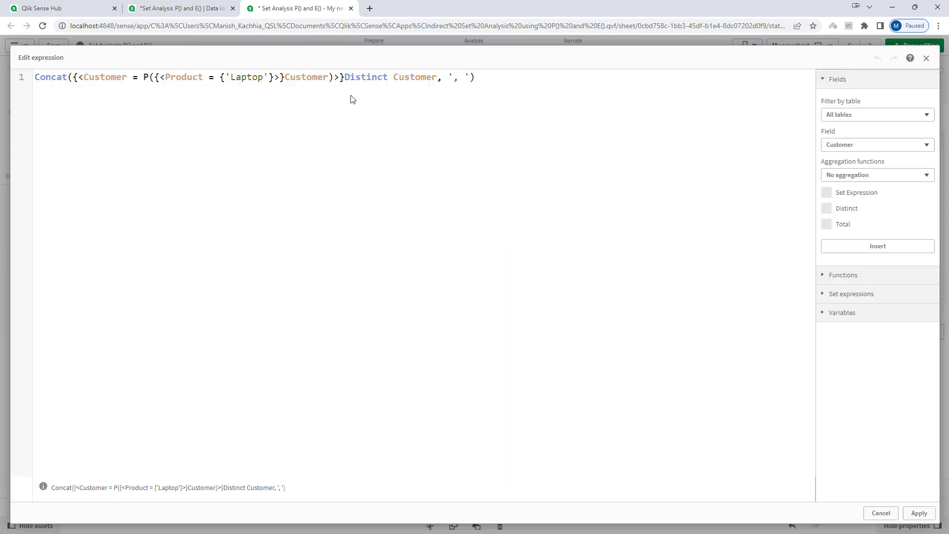
left_click(145, 77)
type("E")
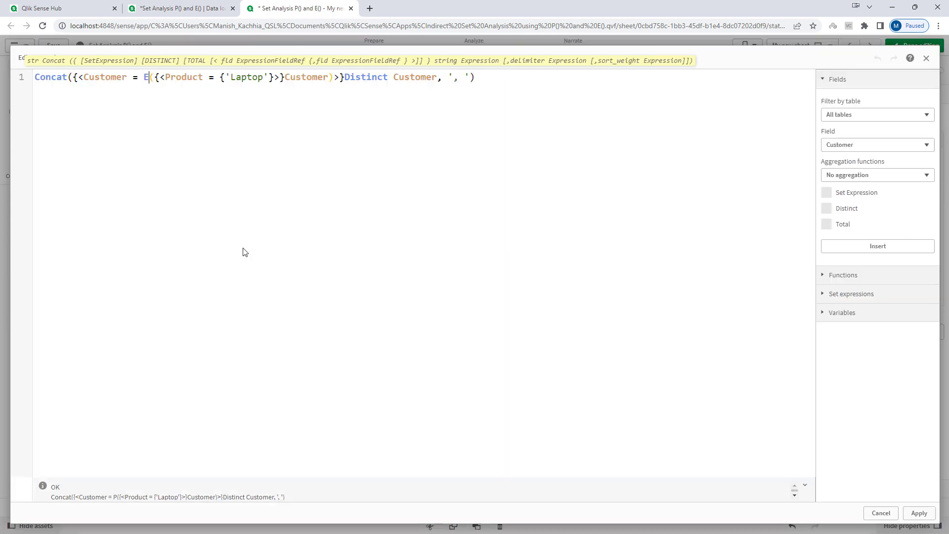
left_click(913, 513)
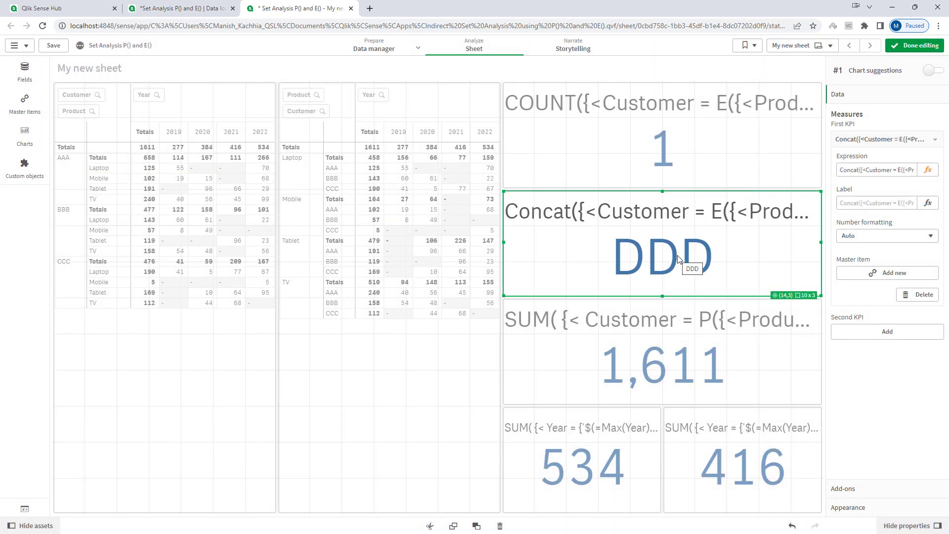
Replace P() with E() in the Customer modifier of the overall SUM KPI without a year restriction, and apply it.
left_click(677, 345)
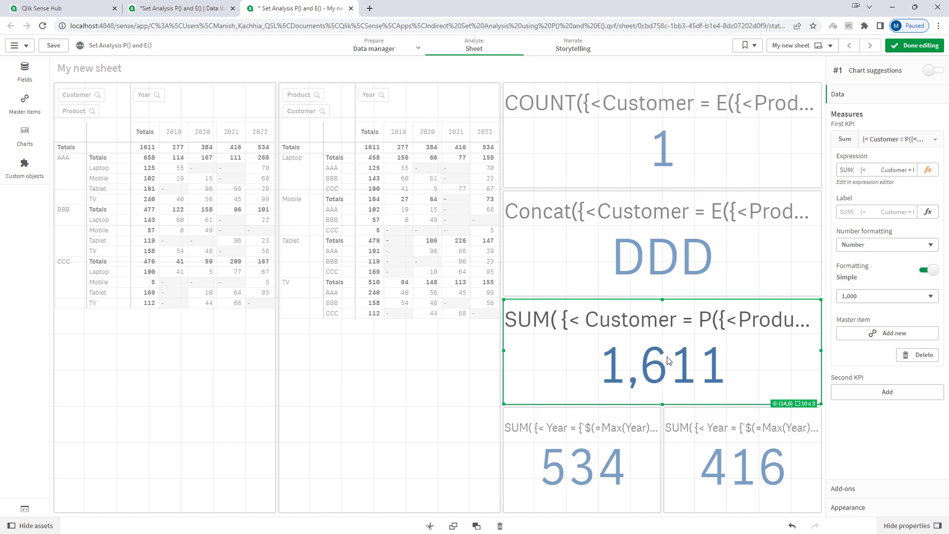
left_click(927, 170)
left_click(927, 170)
double_click(140, 102)
type("E")
left_click(911, 511)
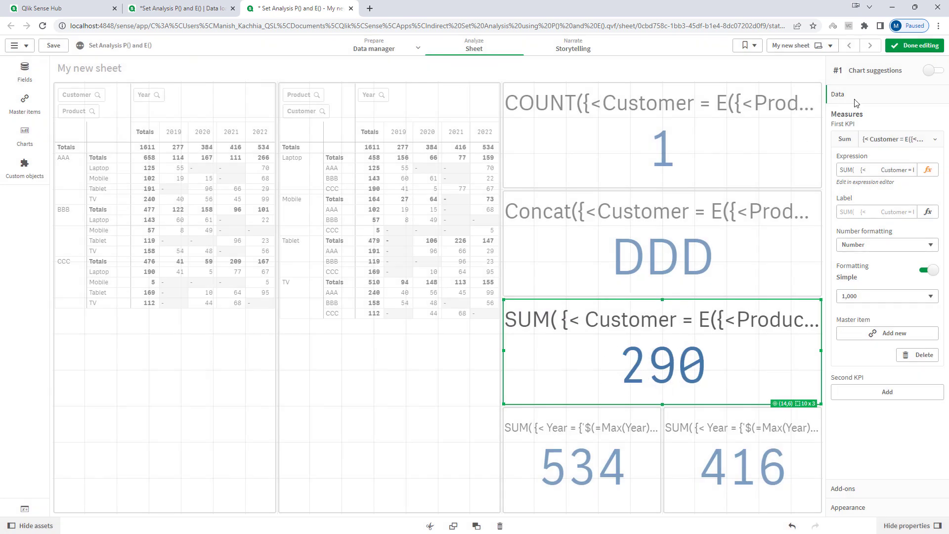
Check the E() KPIs outside edit mode by clearing the selections, filtering to customer DDD and clearing that filter again.
left_click(917, 46)
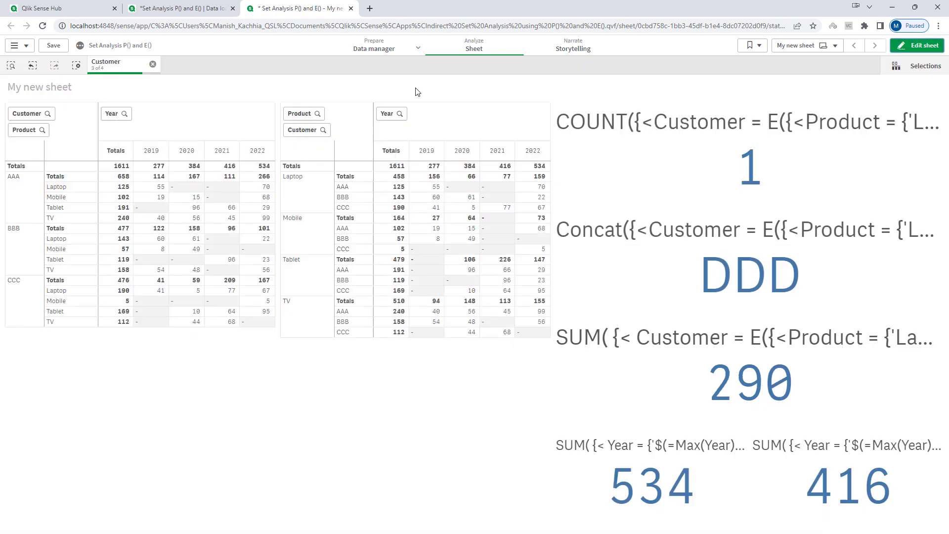
left_click(76, 65)
left_click(21, 352)
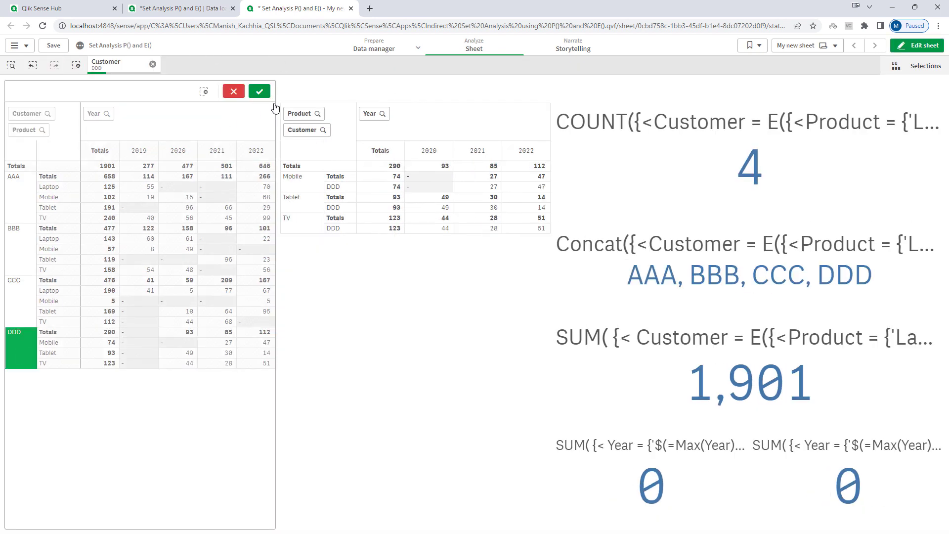
left_click(260, 91)
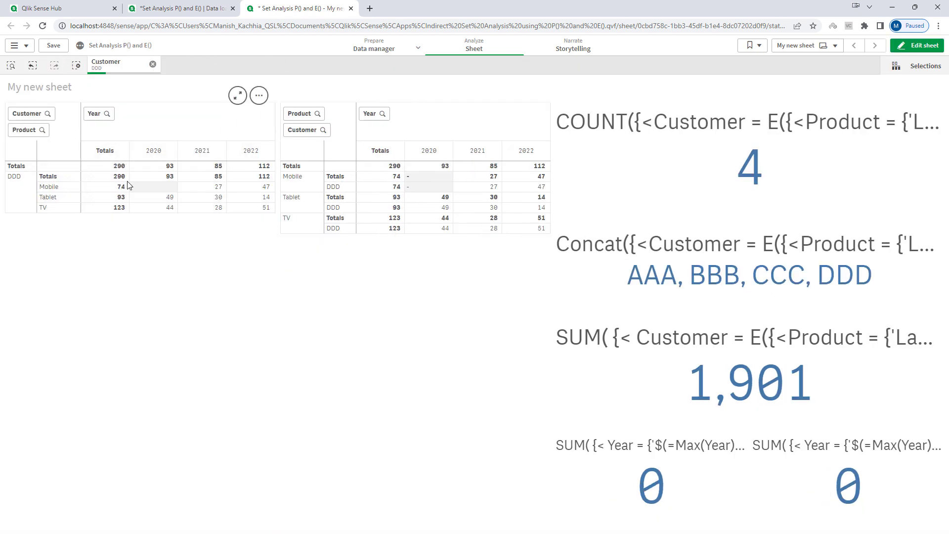
left_click(74, 69)
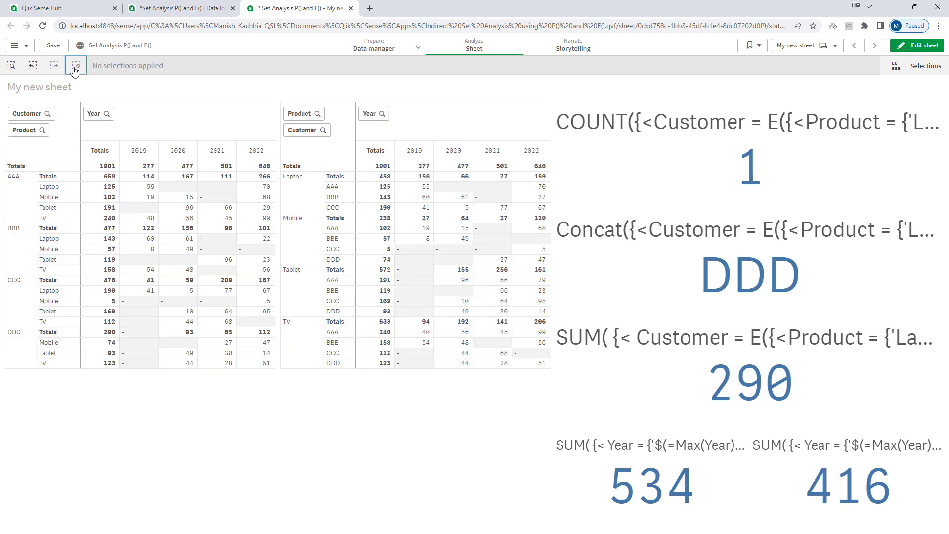
Replace P() with E() in the Customer modifier of the Max(Year) SUM KPI and apply it.
left_click(917, 45)
left_click(618, 440)
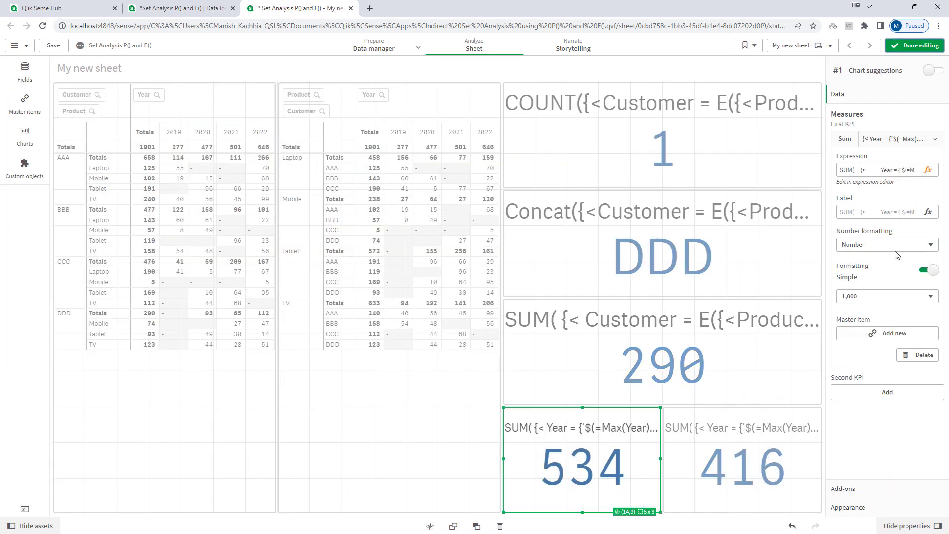
left_click(928, 170)
double_click(142, 114)
type("E")
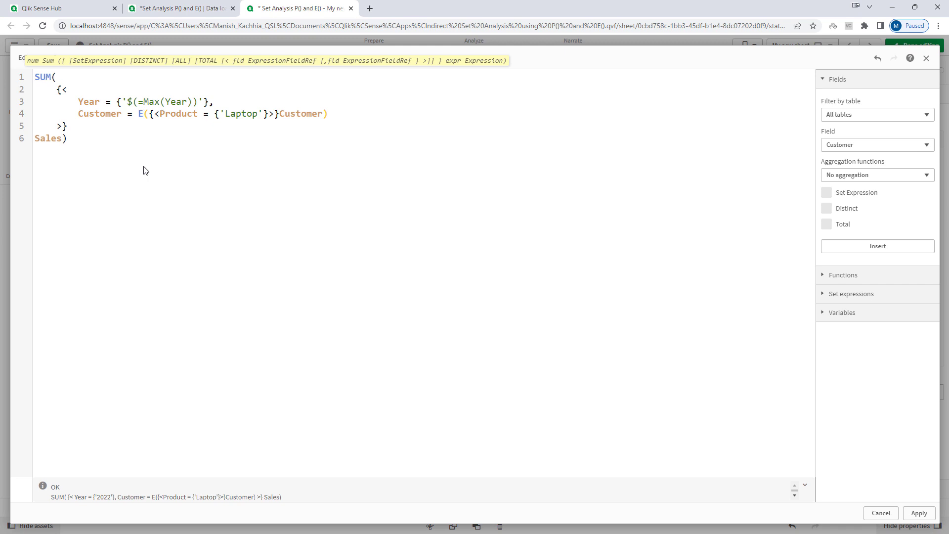
left_click(919, 512)
Replace P() with E() in the Customer modifier of the Max(Year)-1 SUM KPI, apply it and finish editing the sheet.
left_click(776, 454)
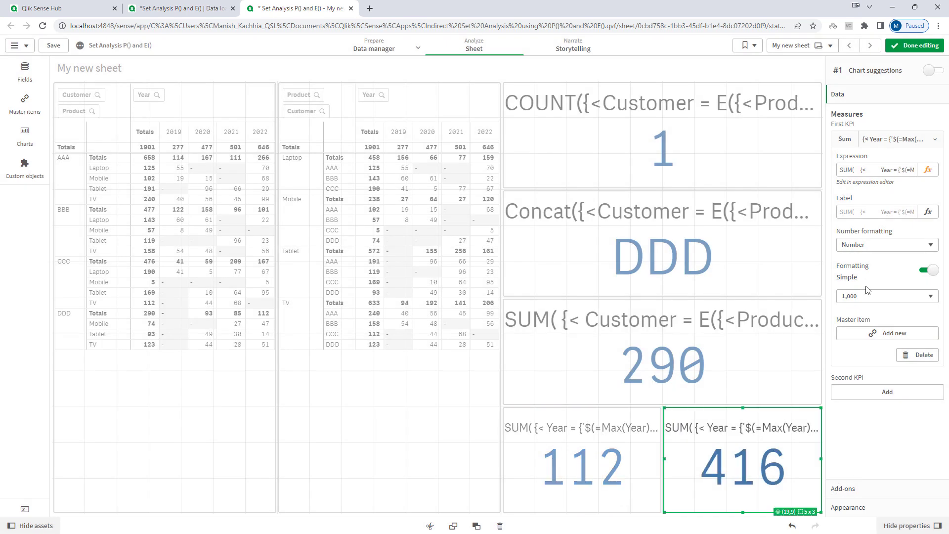
left_click(927, 170)
left_click(146, 111)
key("BackSpace")
type("E")
left_click(920, 512)
left_click(915, 45)
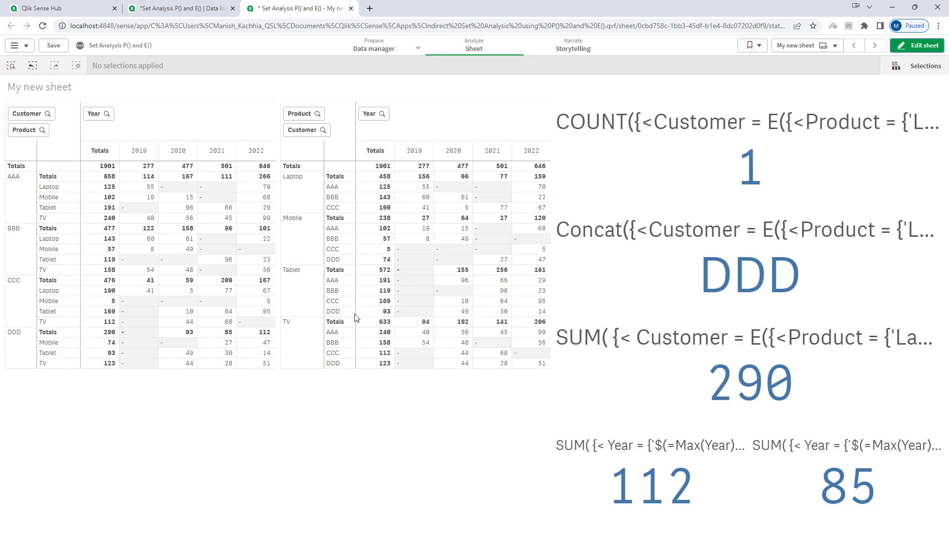